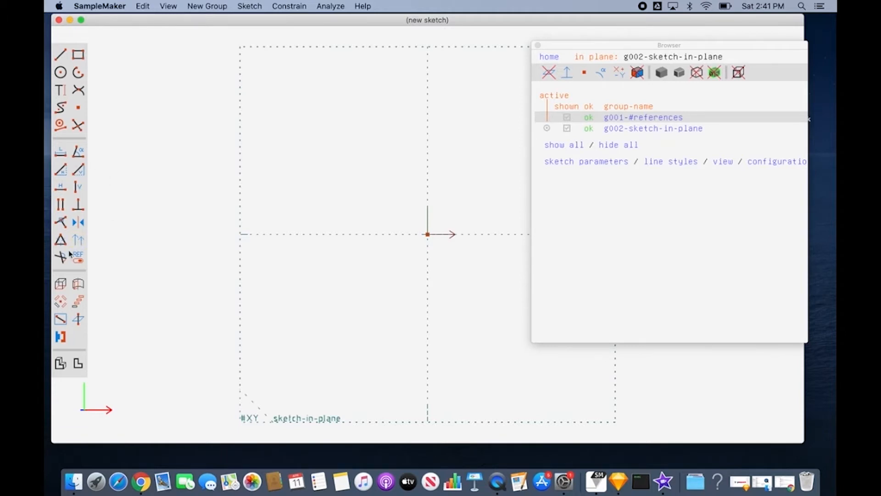
left_click(299, 7)
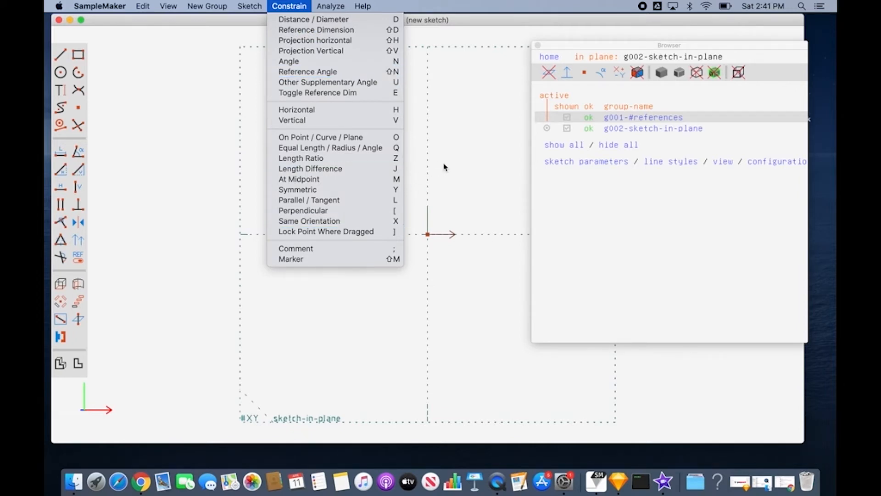
left_click(448, 150)
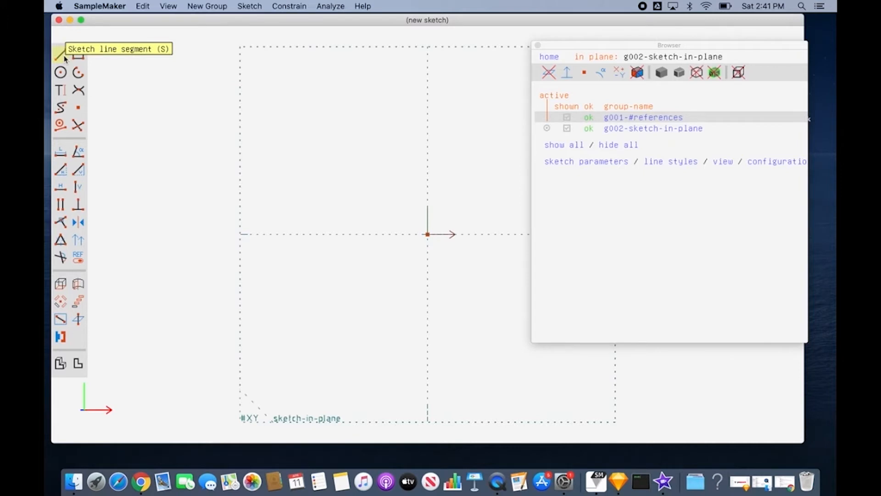
left_click(261, 8)
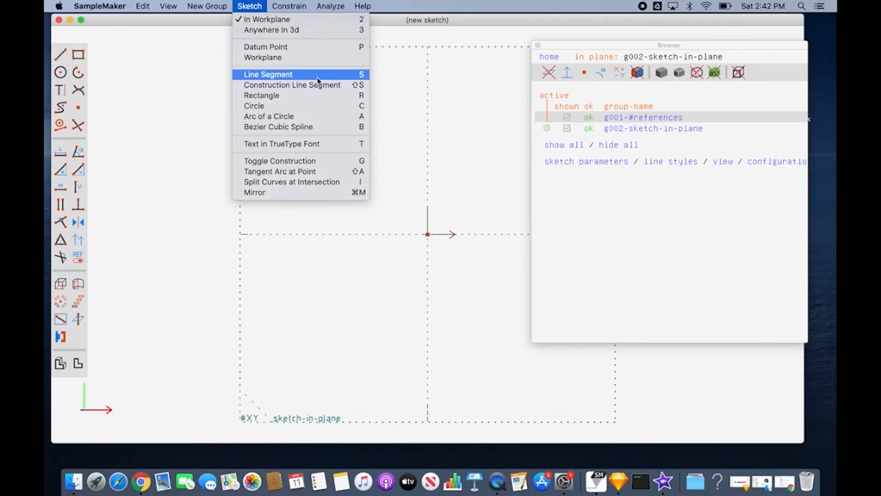
Sketch a near-vertical line segment inside the left edge of the workplane, crossing the horizontal axis.
left_click(61, 56)
left_click(61, 56)
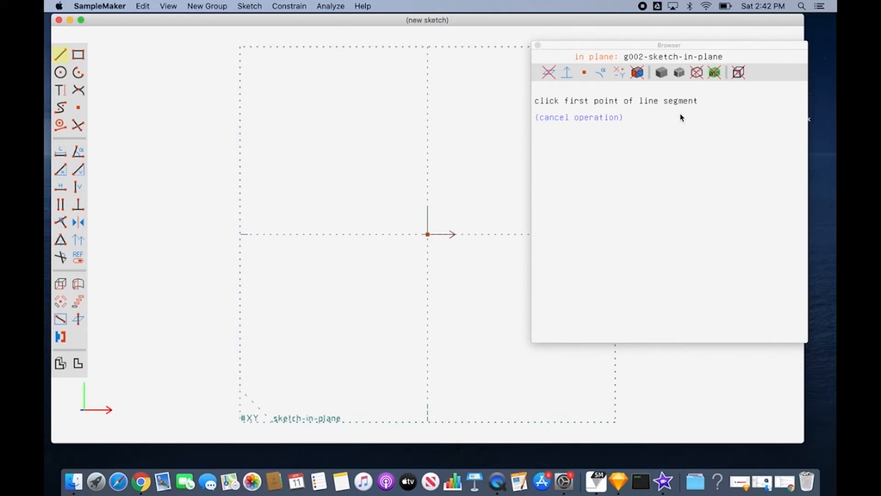
left_click(263, 128)
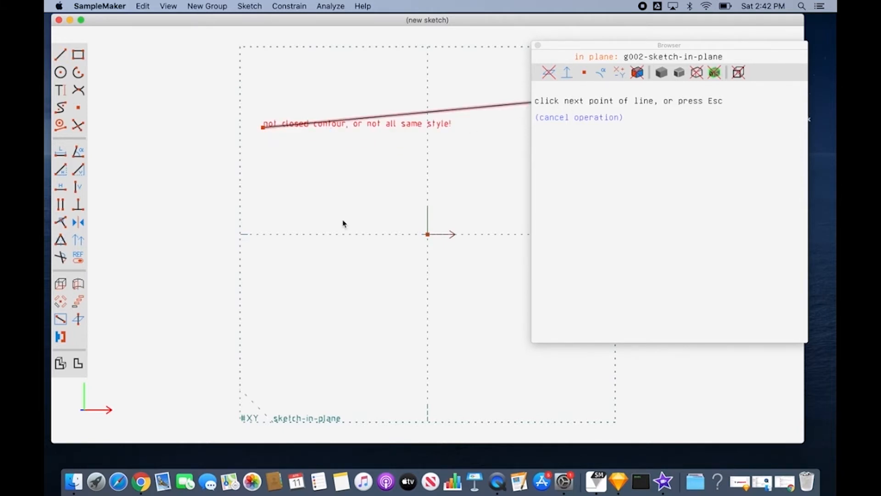
left_click(267, 285)
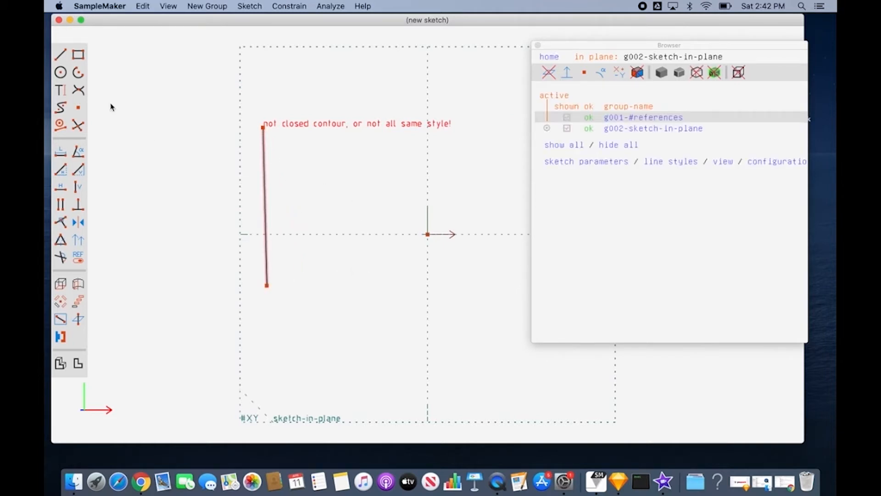
Sketch a circle centred below and slightly left of the origin, reaching across the vertical axis.
left_click(61, 56)
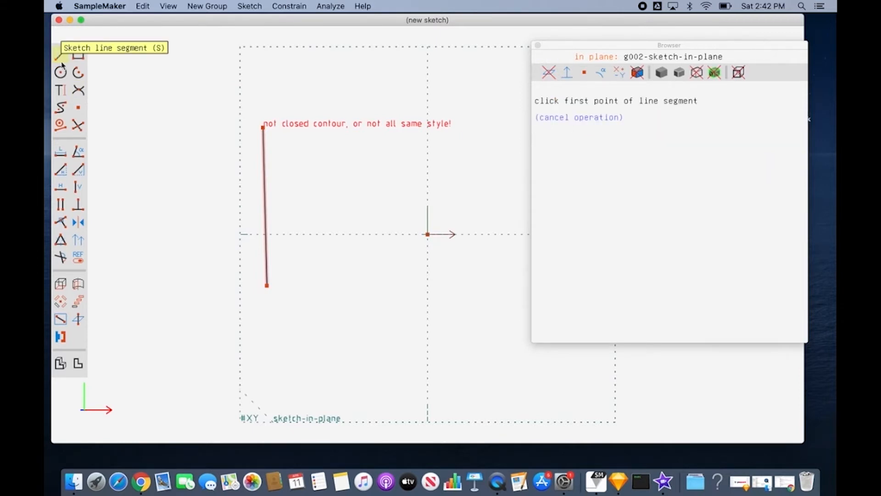
left_click(60, 73)
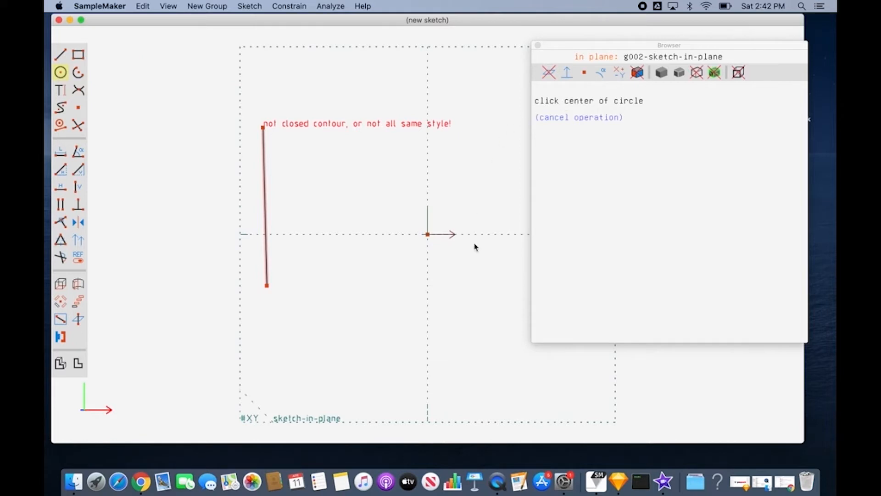
left_click(391, 307)
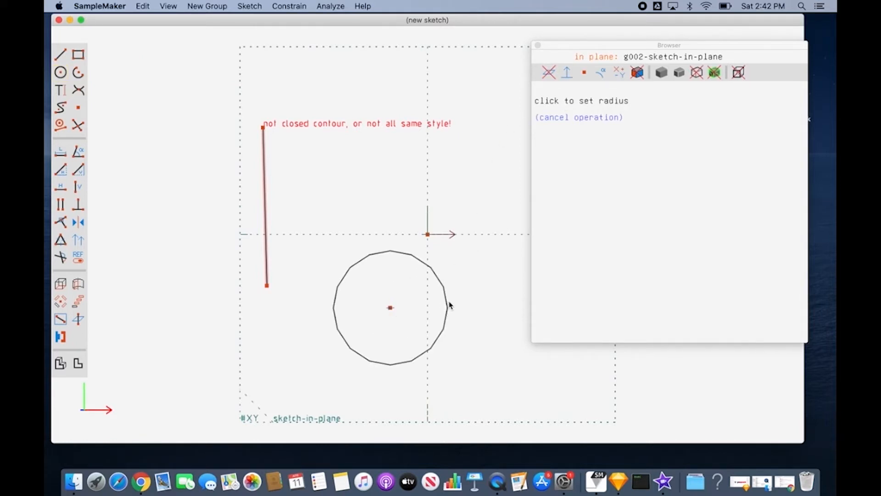
left_click(450, 301)
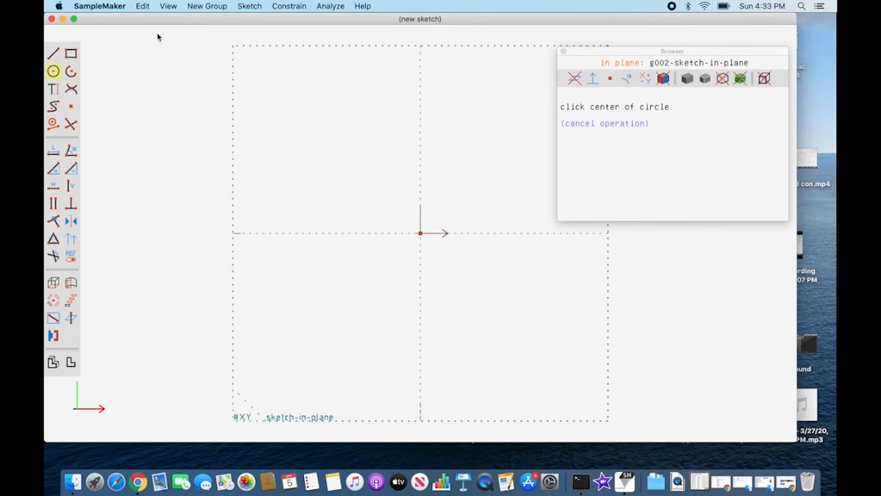
Sketch a line segment above the origin, sloping down to the right and ending just past the vertical axis.
left_click(254, 8)
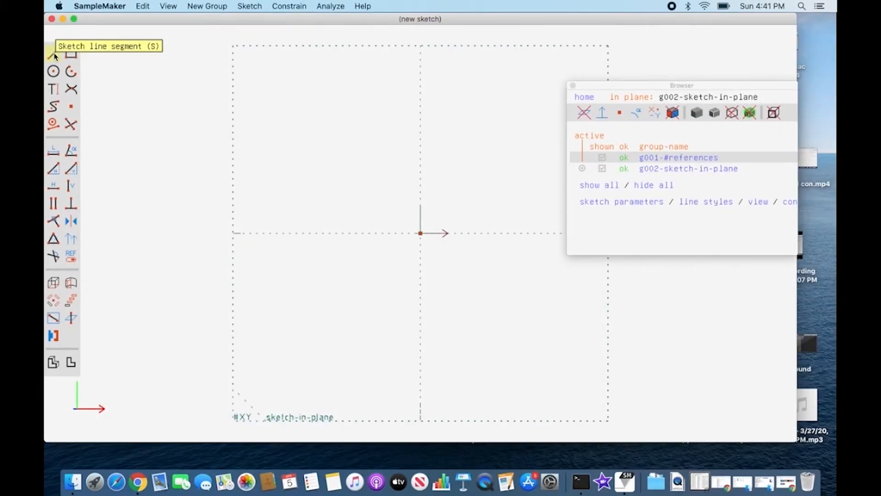
left_click(53, 55)
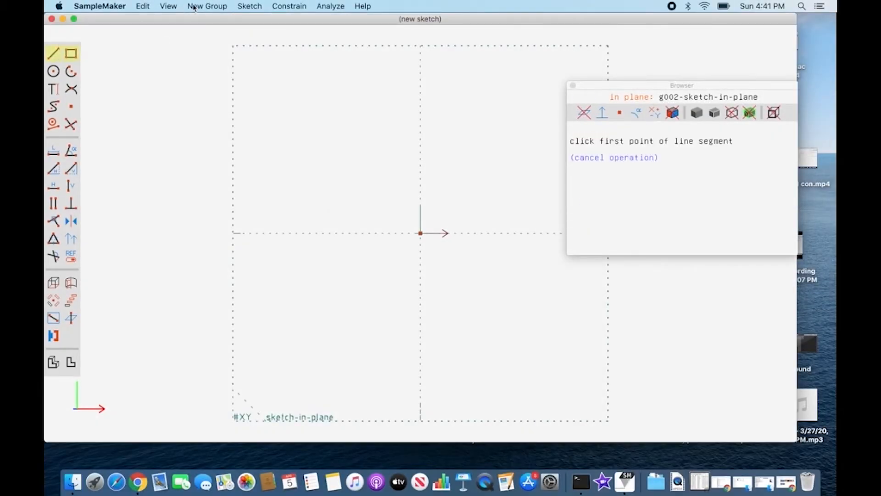
left_click(251, 8)
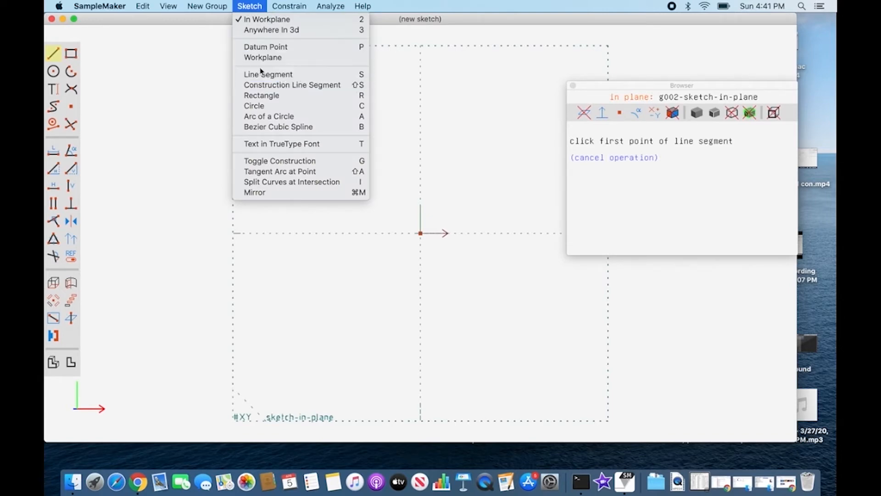
left_click(53, 56)
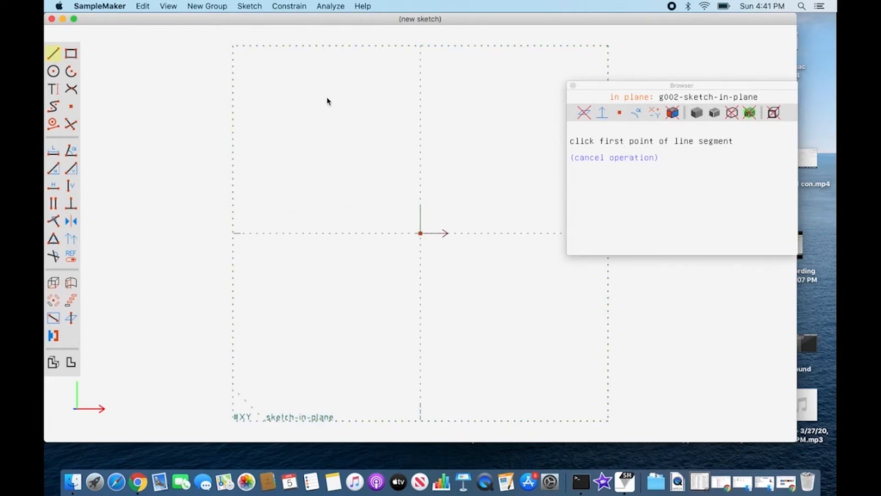
left_click(313, 105)
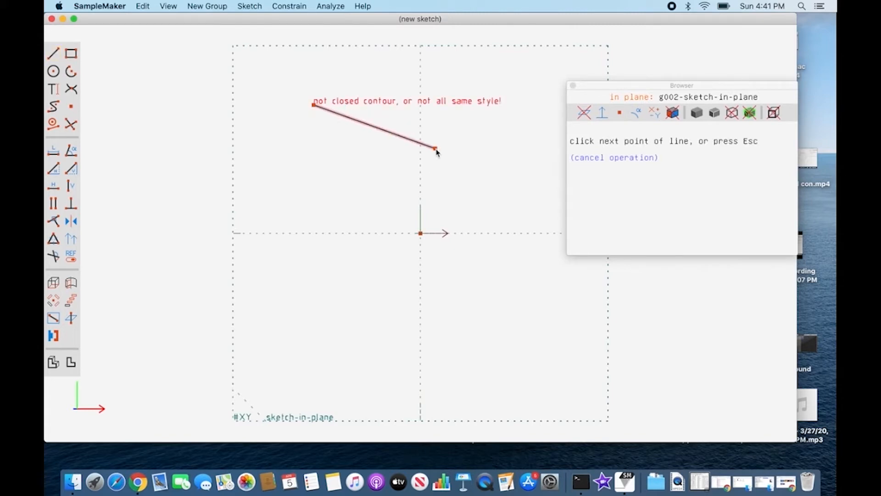
left_click(435, 149)
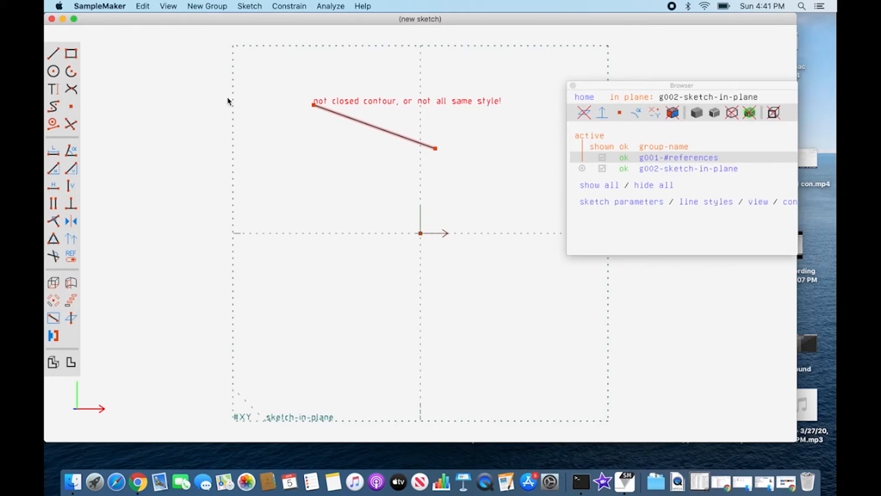
Sketch a second, separate line segment below the first, sloping down to the left past the workplane's left edge.
left_click(257, 7)
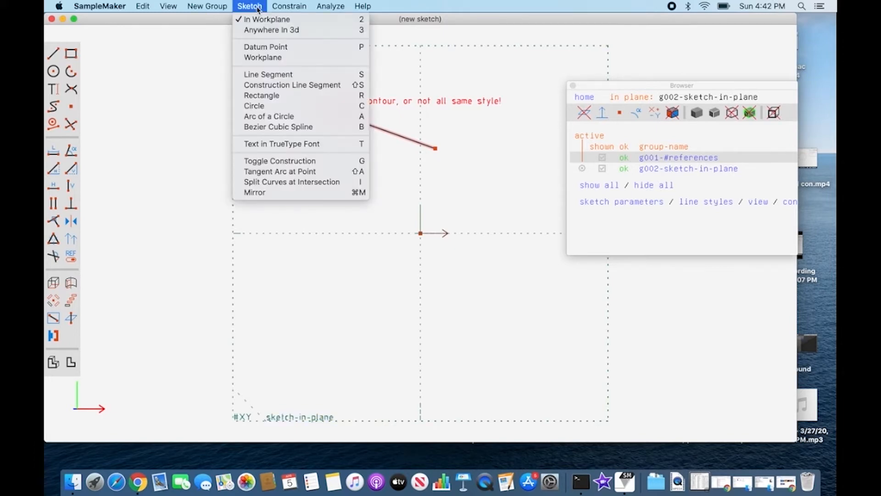
left_click(267, 74)
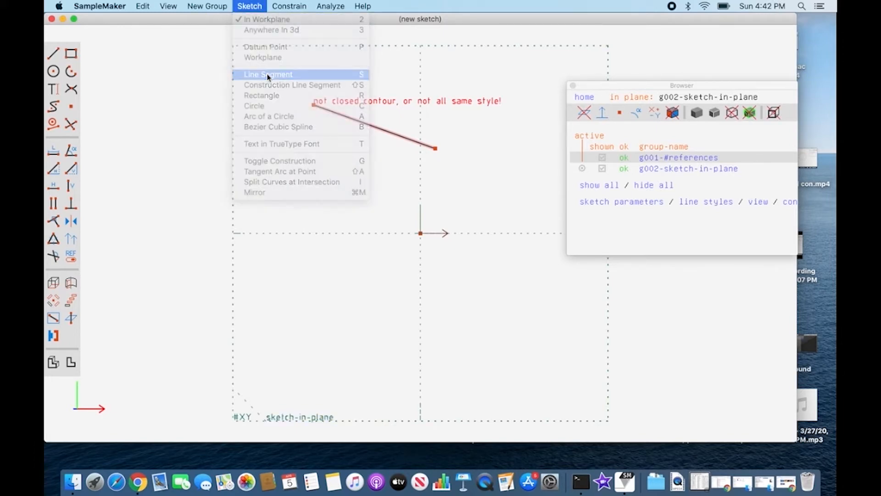
left_click(276, 174)
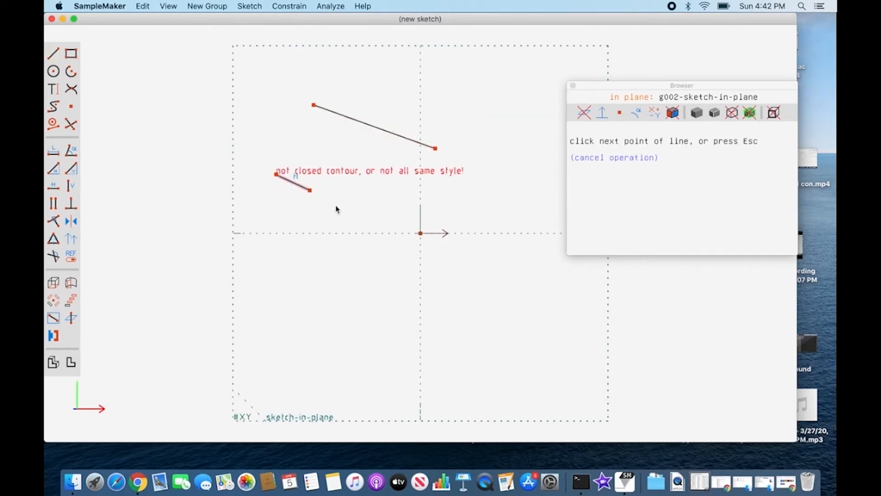
left_click(198, 200)
key("Escape")
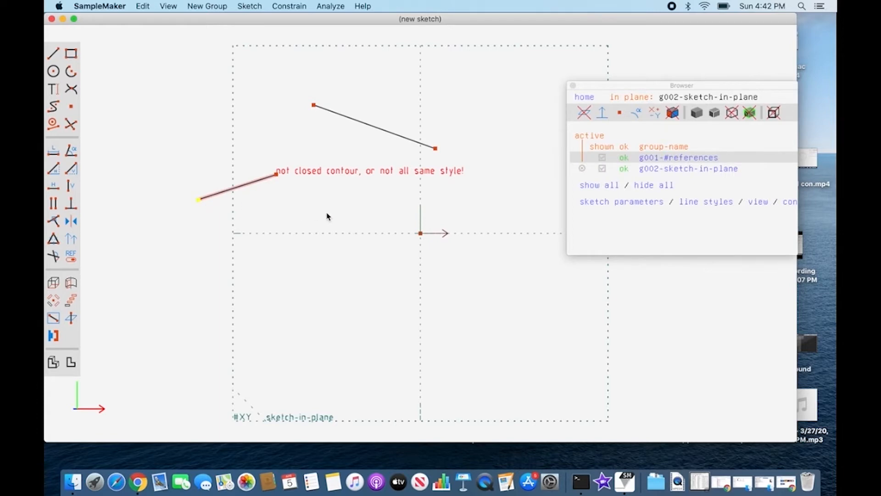
Sketch a horizontal construction line below the origin, running right from near the vertical axis.
left_click(259, 7)
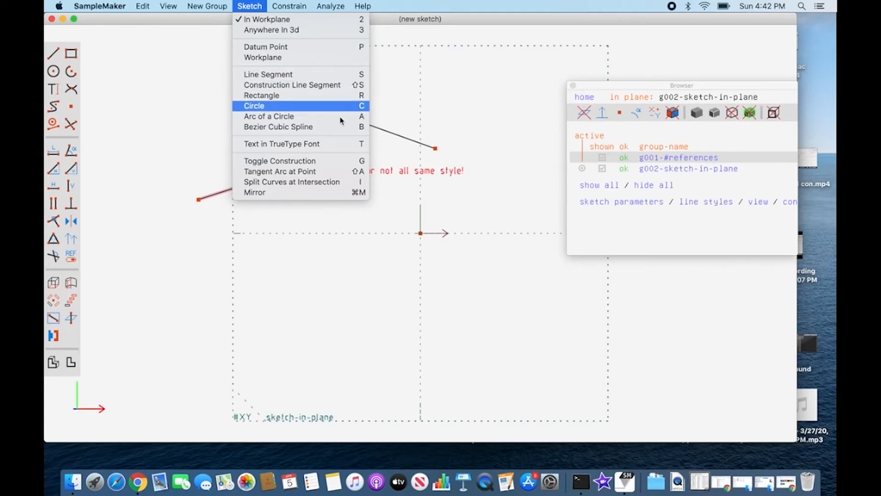
left_click(374, 282)
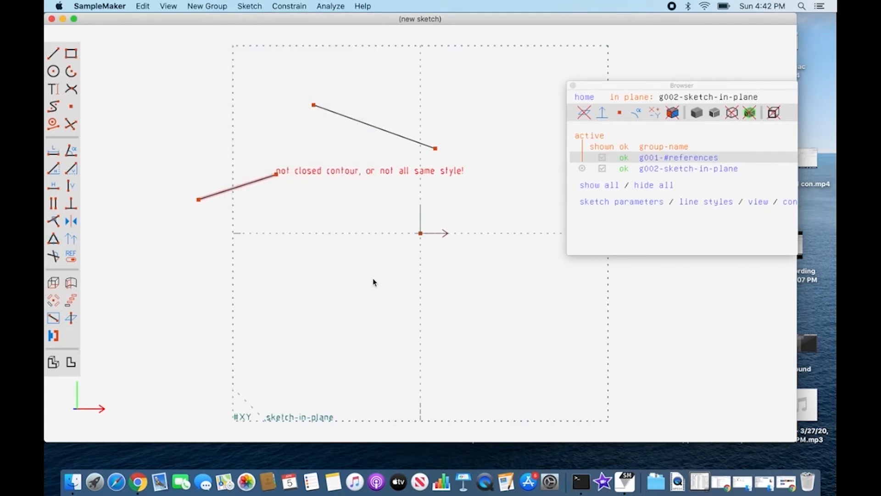
key("shift+s")
left_click(424, 282)
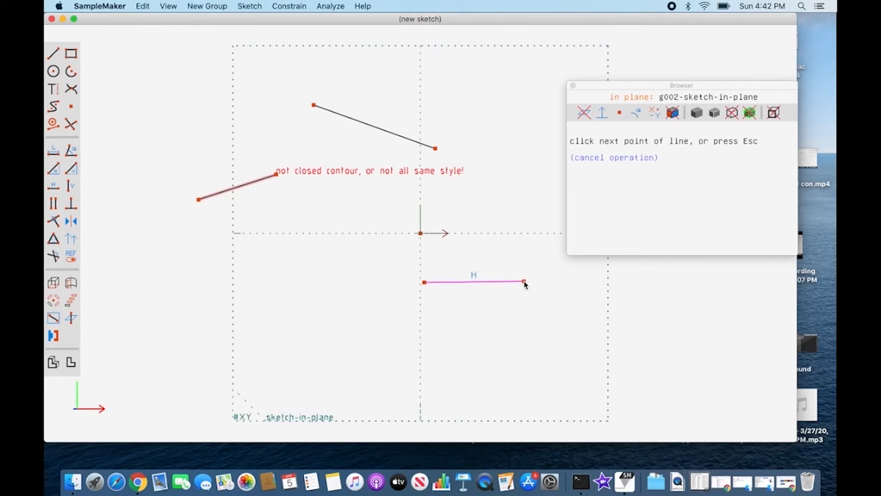
key("Escape")
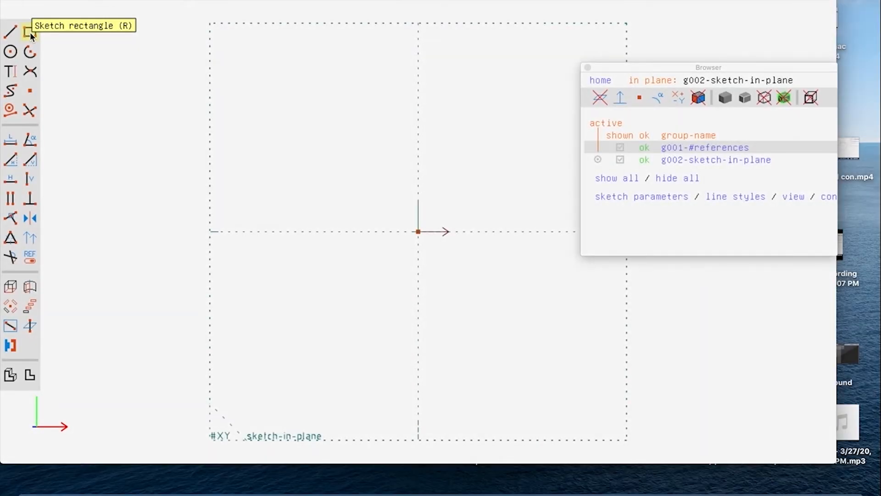
Sketch a rectangle about 3.70 wide and 1.81 high around the origin, with most of its area above the horizontal axis.
left_click(30, 32)
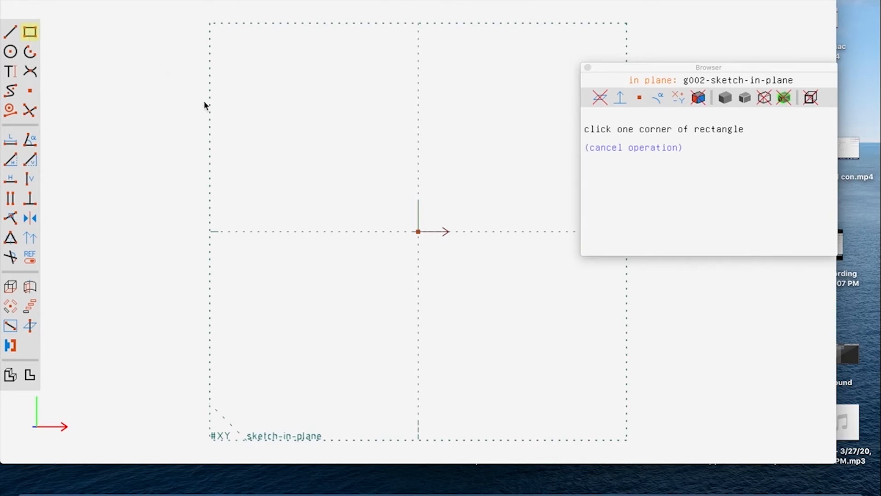
left_click(243, 111)
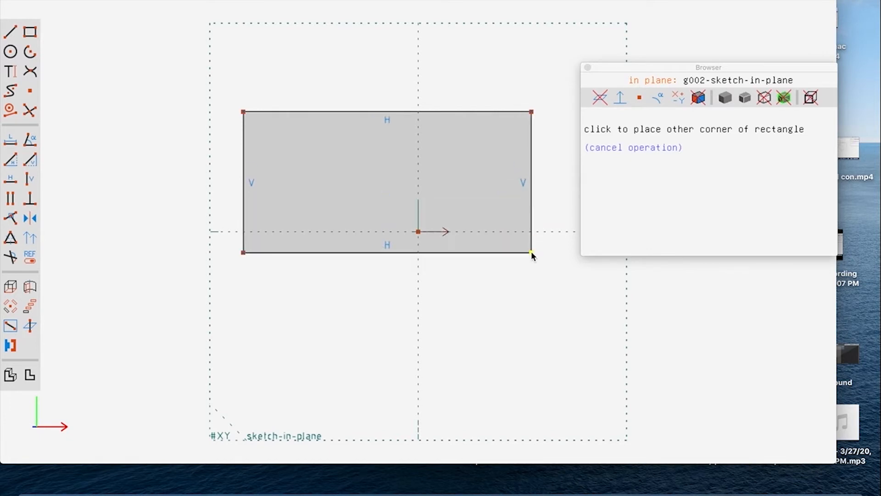
left_click(531, 252)
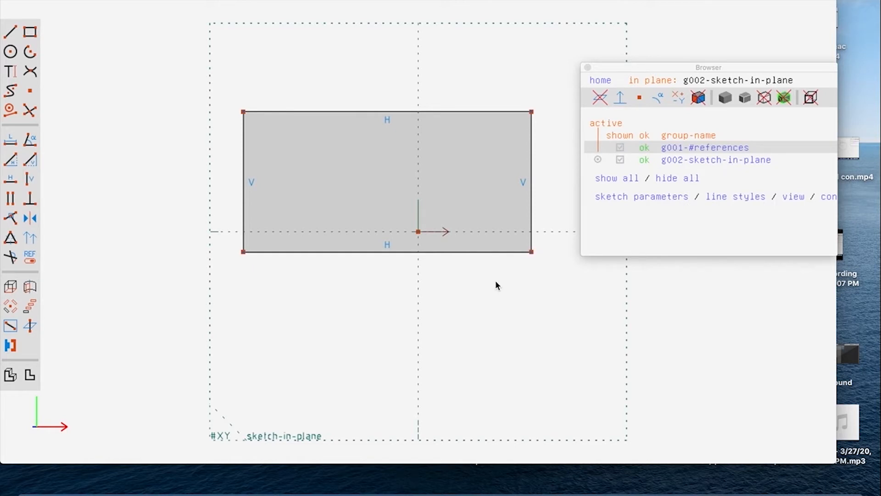
Dimension the lengths of the rectangle's top and left edges.
left_click(451, 112)
key("d")
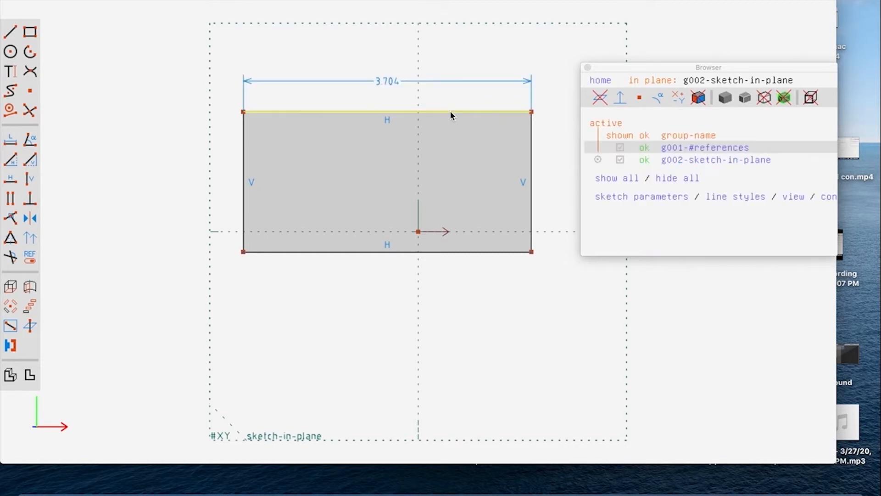
left_click(242, 159)
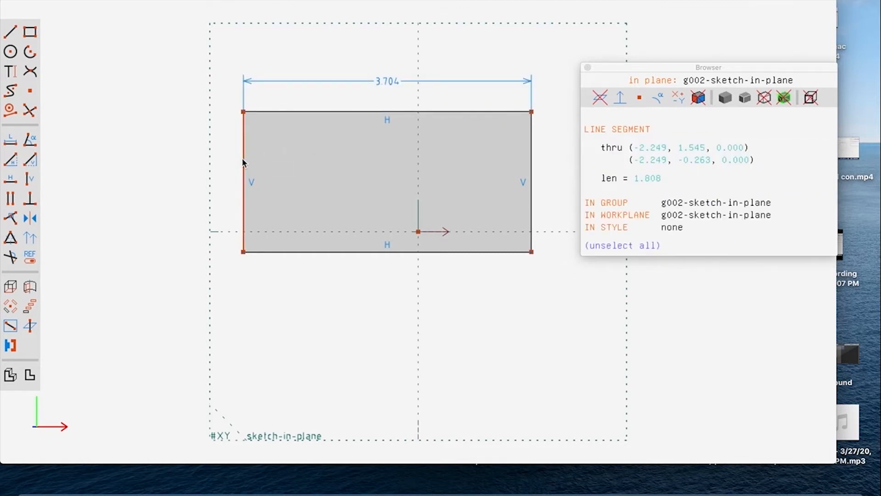
key("d")
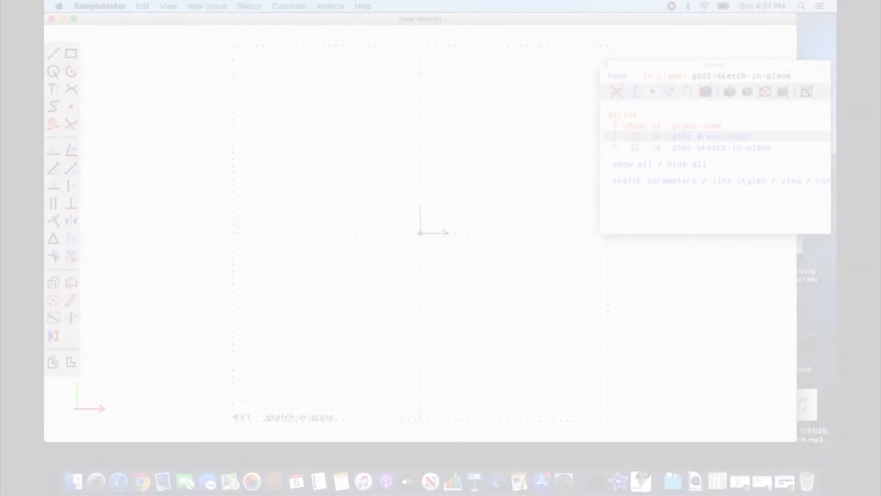
Sketch a large circle centred above and left of the origin, and try to dimension its diameter.
left_click(53, 72)
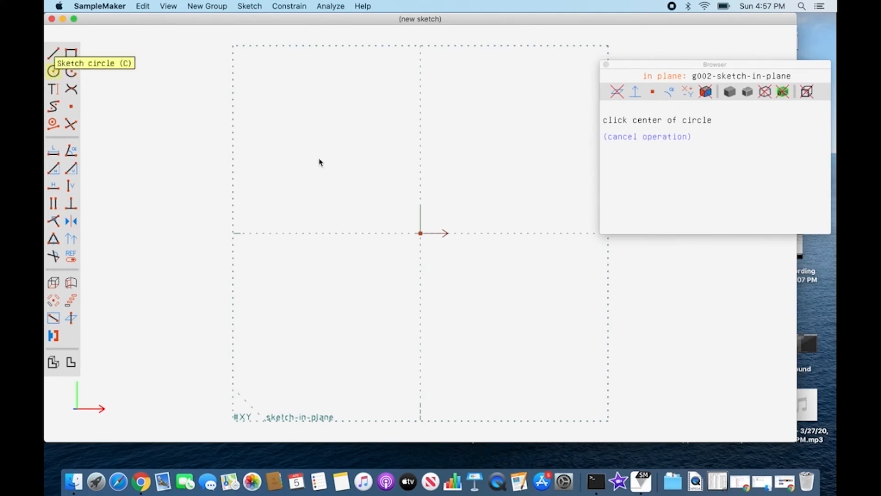
left_click(362, 163)
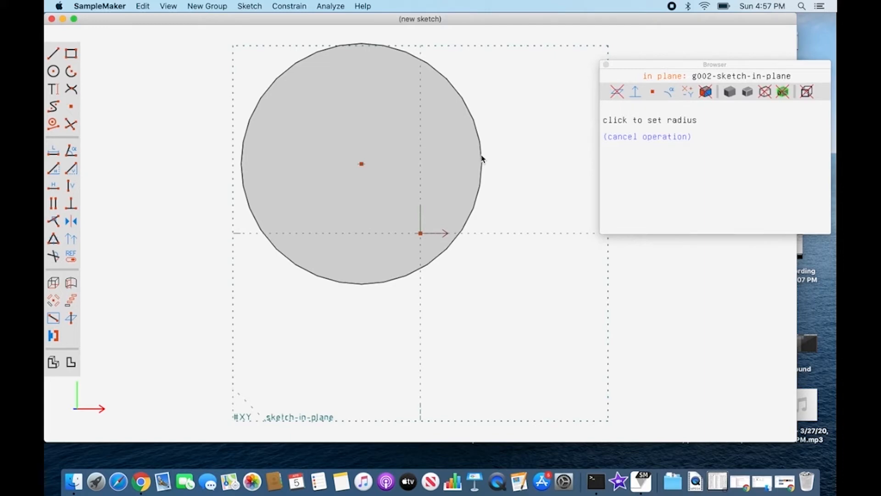
left_click(498, 156)
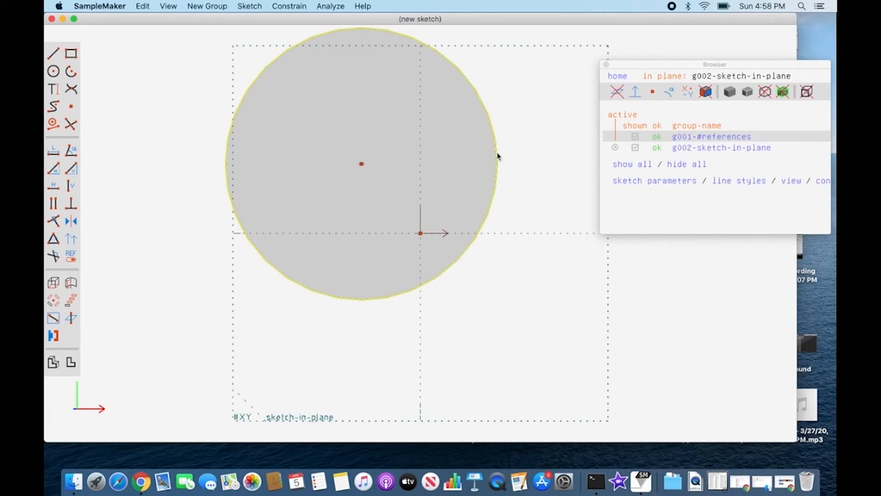
key("d")
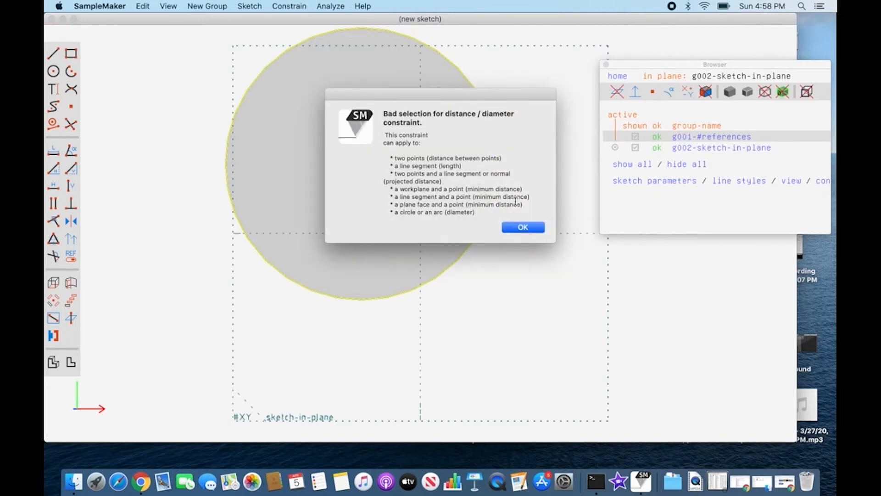
left_click(523, 228)
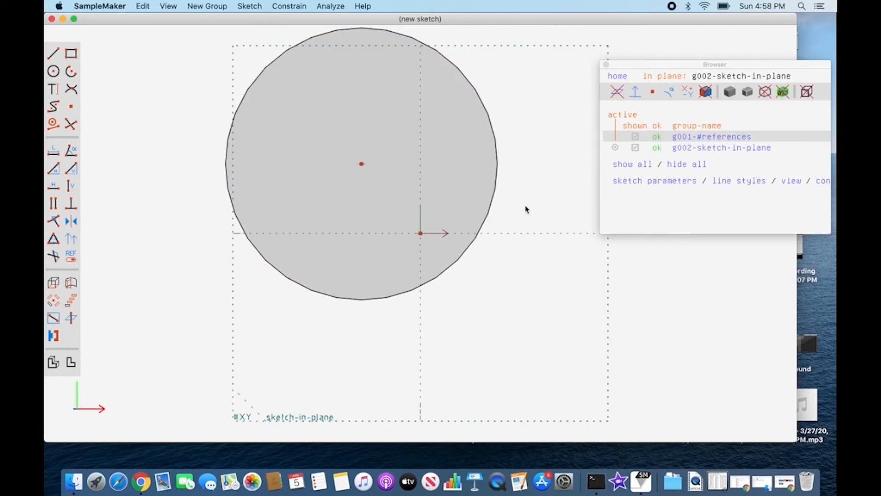
Dimension the circle's diameter and move the dimension label outside the circle, beyond its left edge.
left_click(496, 195)
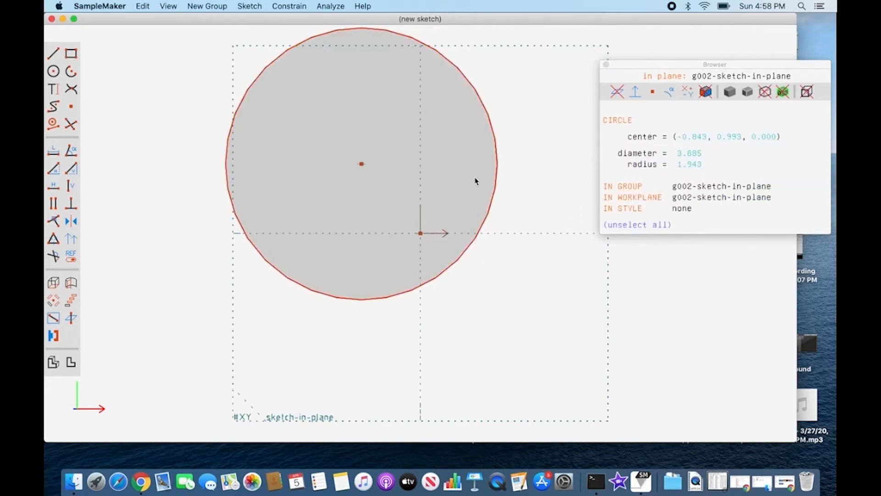
left_click(251, 6)
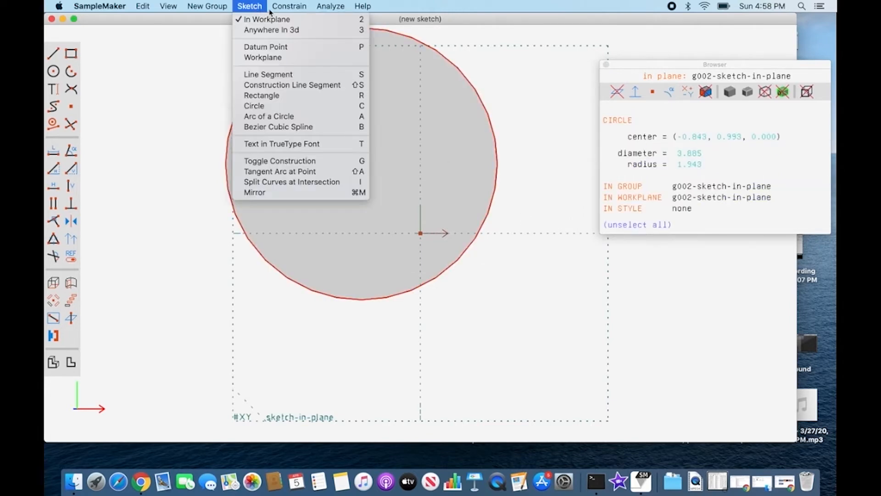
mouse_move(289, 6)
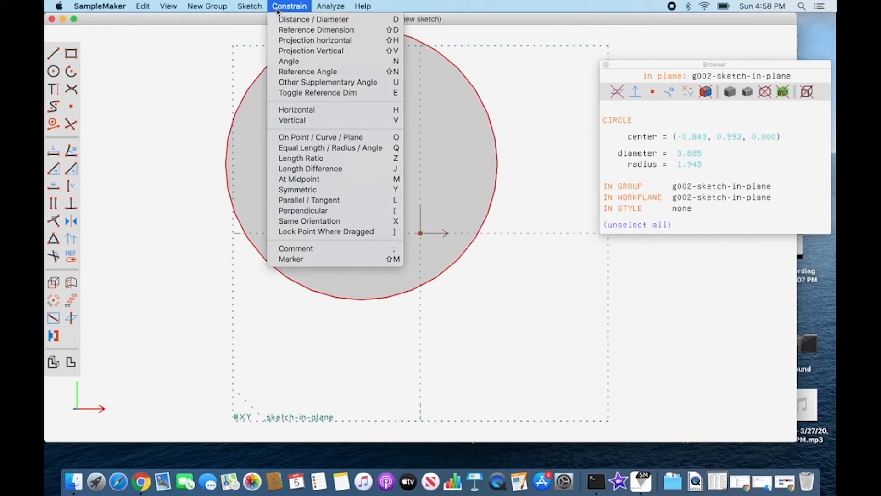
left_click(372, 20)
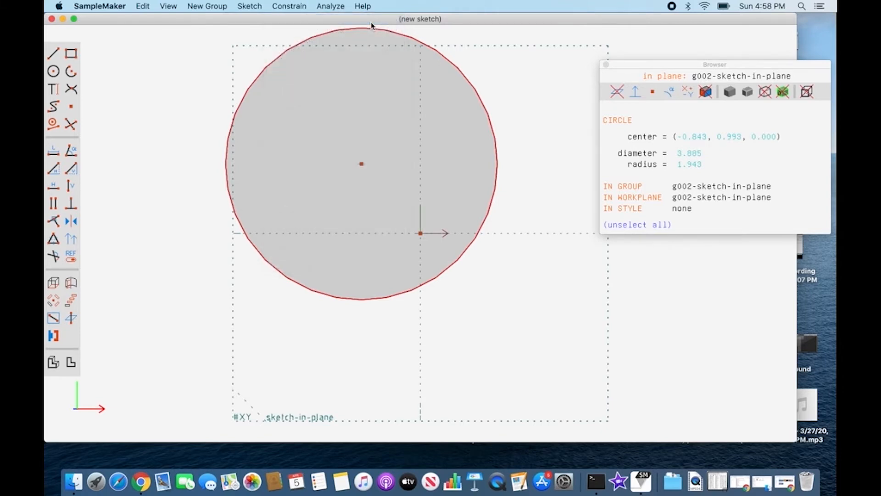
left_click(360, 167)
left_click_drag(339, 168, 290, 160)
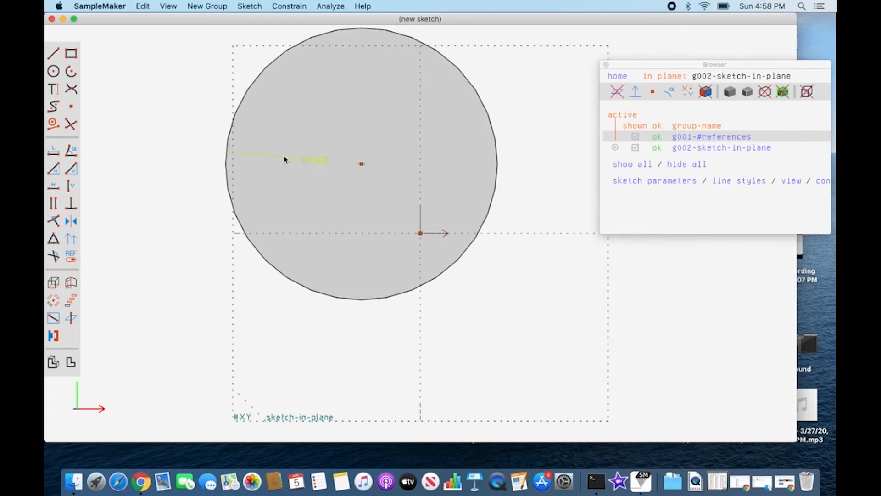
left_click_drag(224, 157, 195, 141)
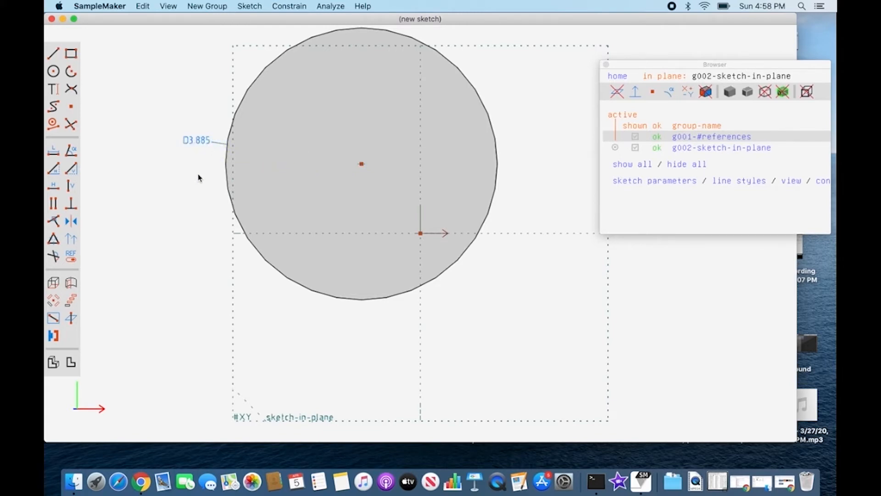
Set the circle's diameter dimension to show as radius.
left_click(209, 143)
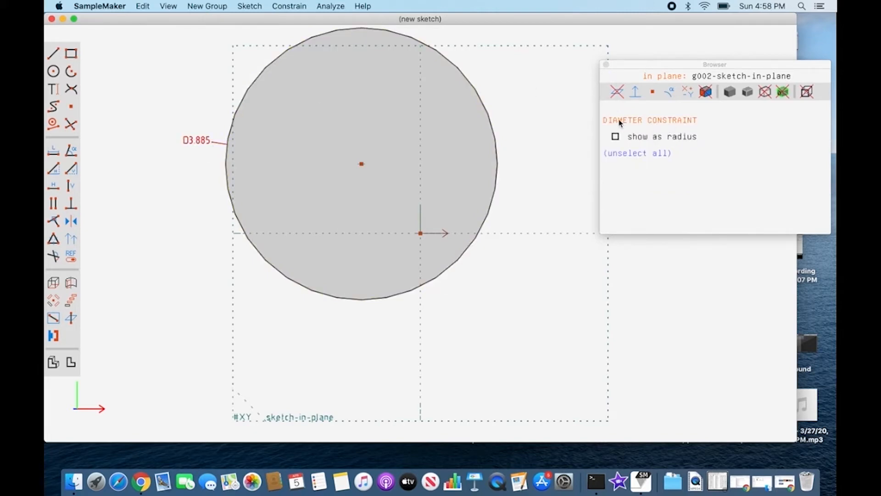
left_click(615, 137)
left_click(200, 157)
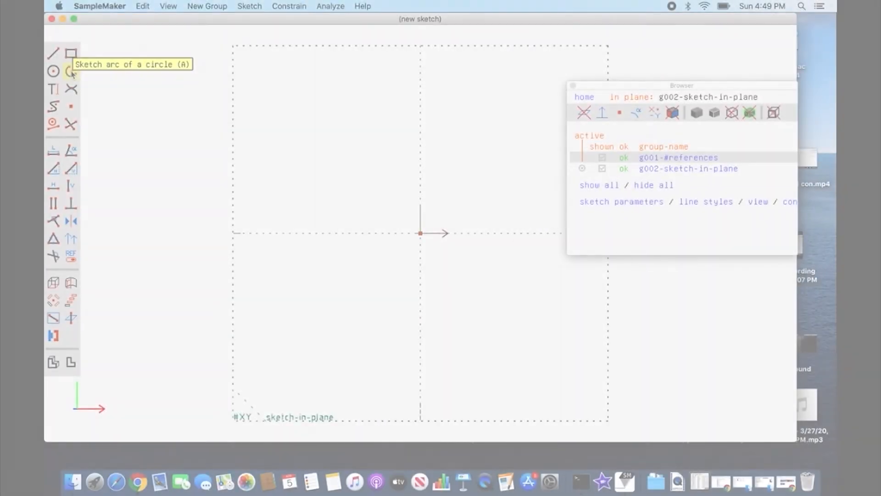
Sketch a large semicircular arc bulging upward above the horizontal axis, running anticlockwise from right to left across the vertical axis.
left_click(70, 72)
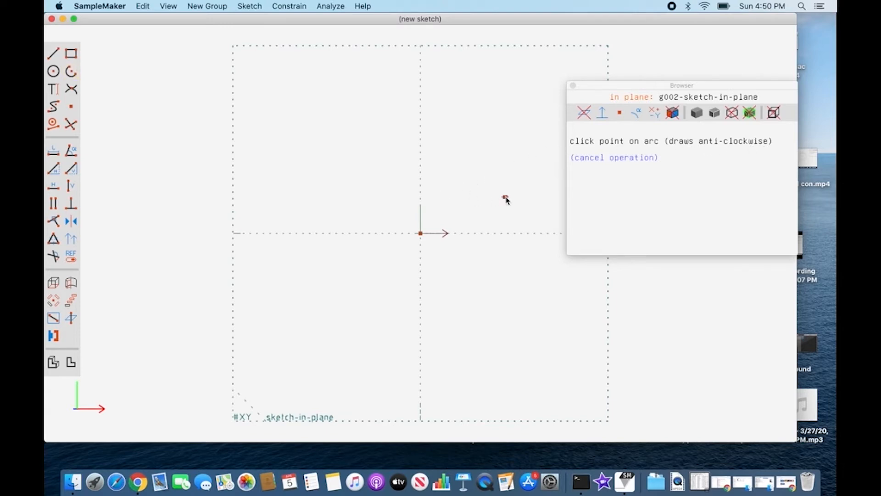
left_click(506, 196)
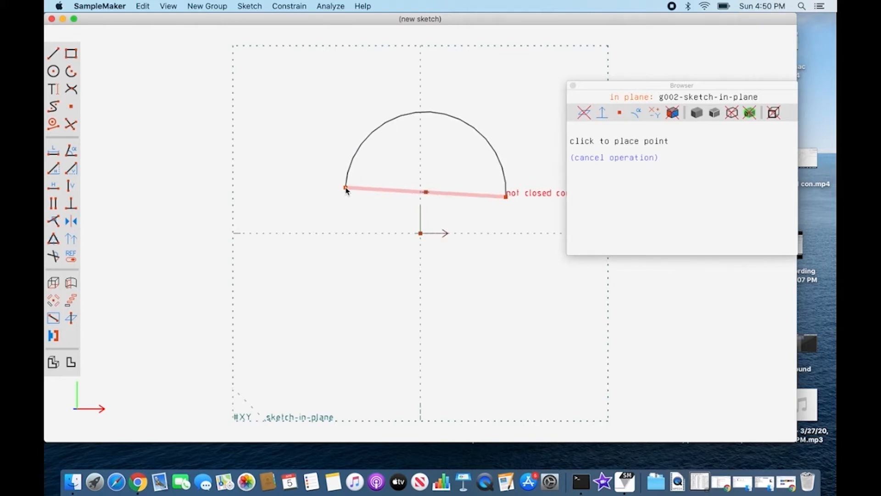
left_click(266, 196)
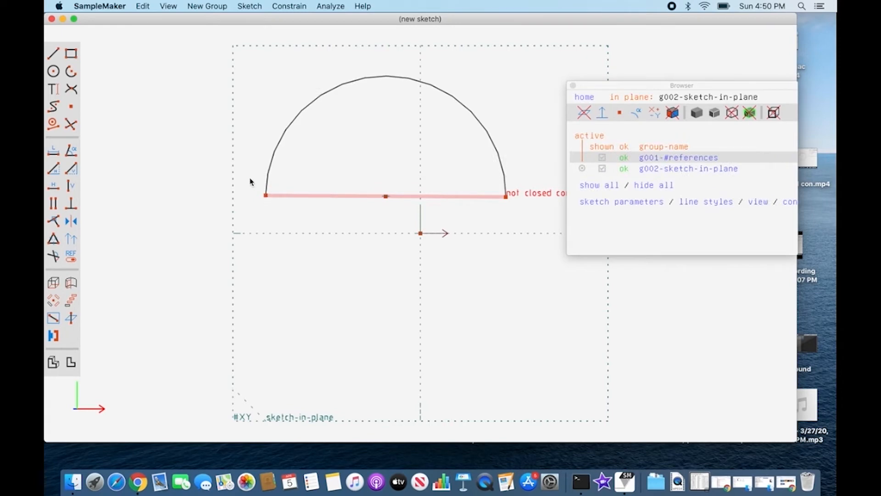
Sketch a smaller semicircular arc bulging left, below the horizontal axis and left of the vertical axis.
left_click(71, 71)
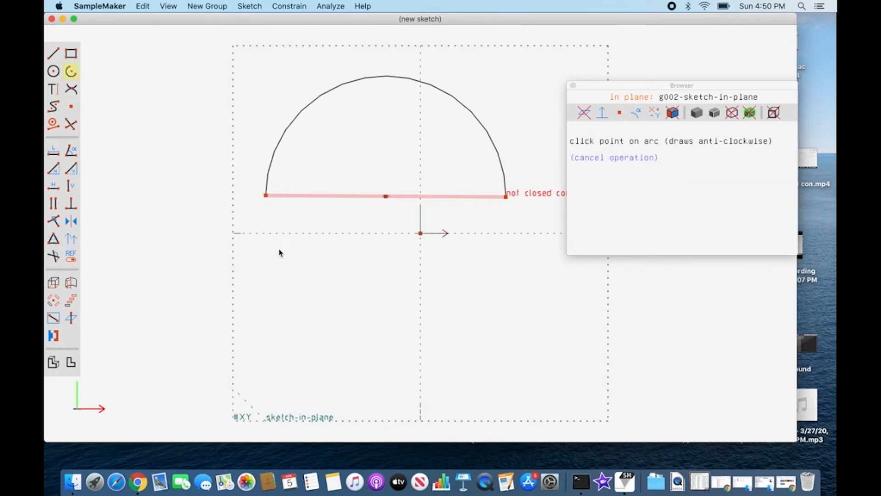
left_click(338, 241)
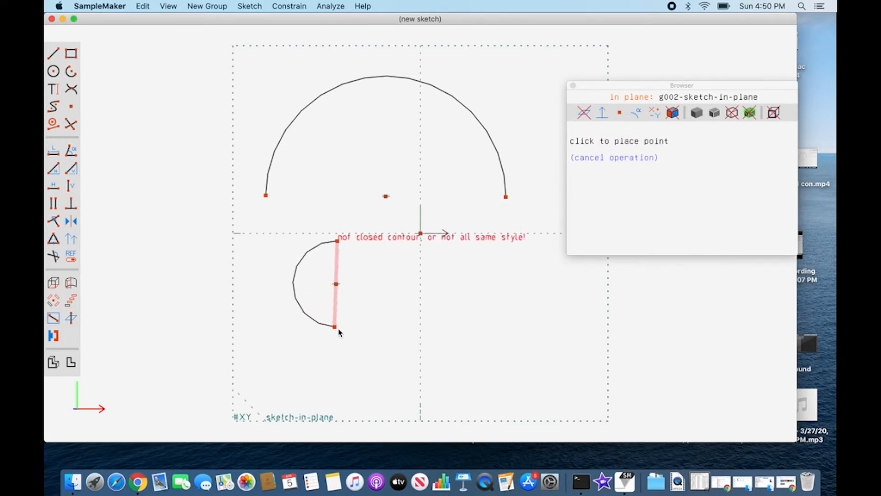
key("Escape")
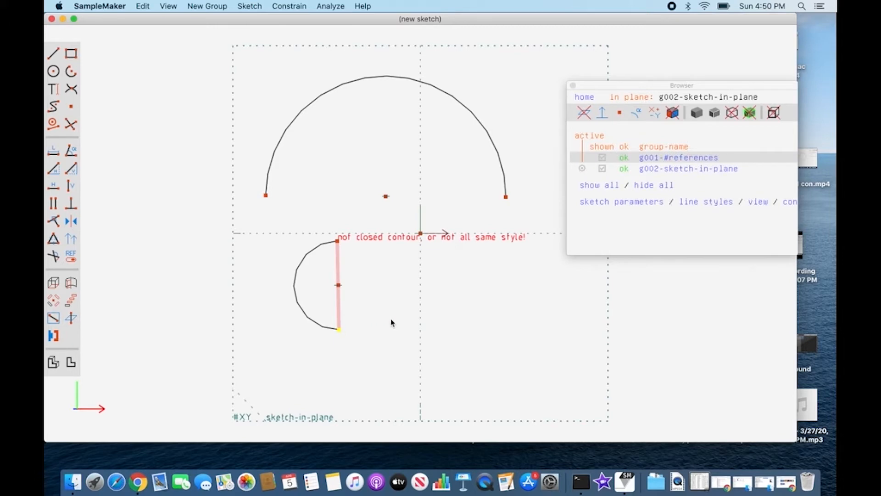
Sketch a semicircular arc bulging downward in the lower-right quadrant of the workplane, with its endpoints level.
left_click(75, 74)
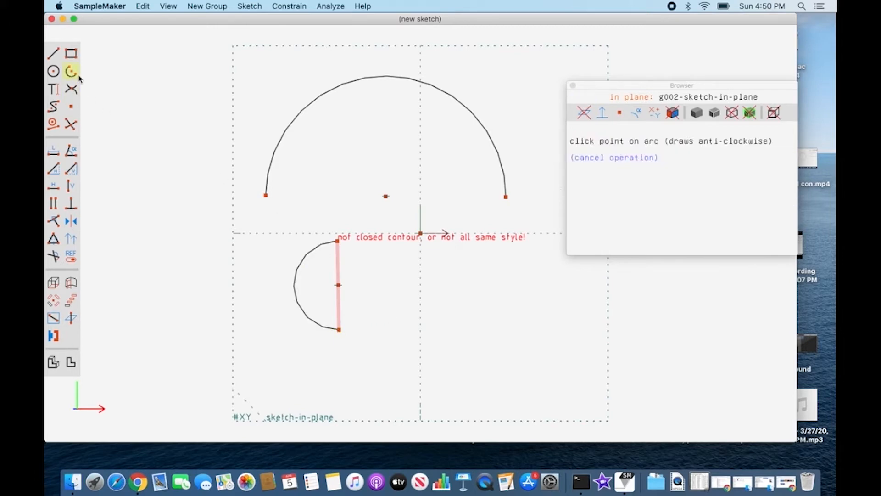
left_click(482, 338)
left_click(482, 334)
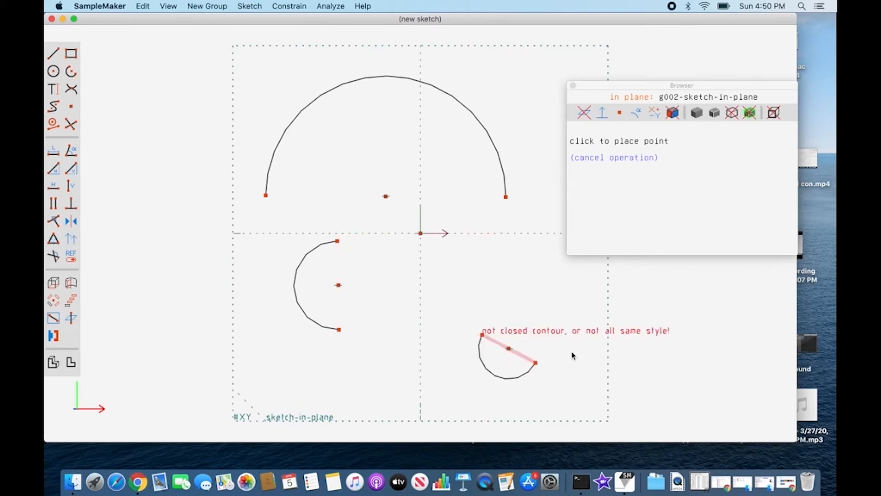
key("Escape")
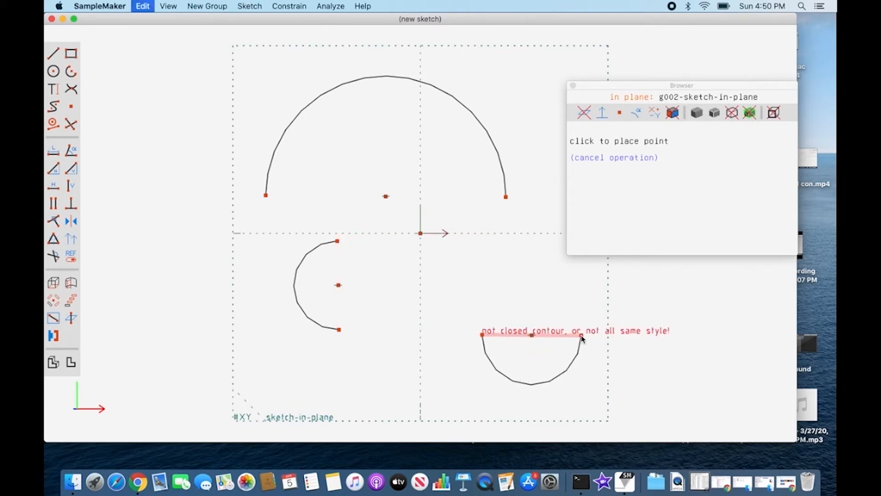
Move the Browser window farther from the sketch and start another arc above the lower-right semicircle.
left_click_drag(653, 89, 686, 68)
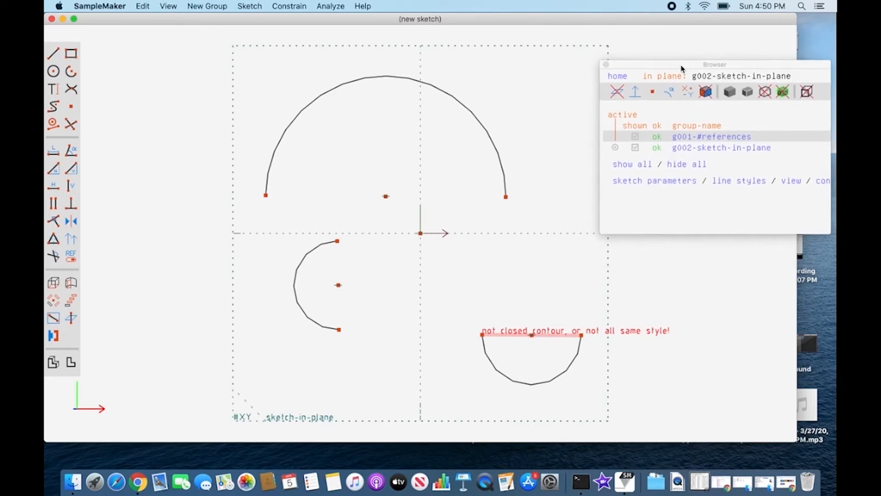
left_click(72, 72)
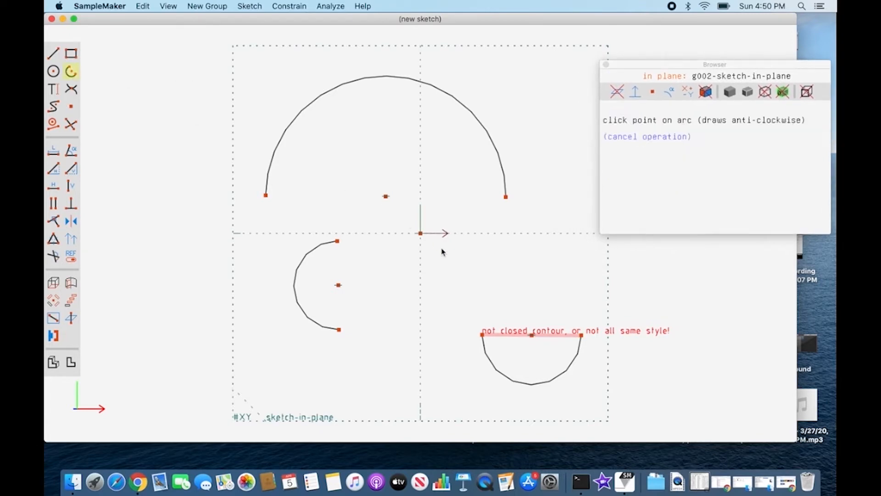
left_click(565, 280)
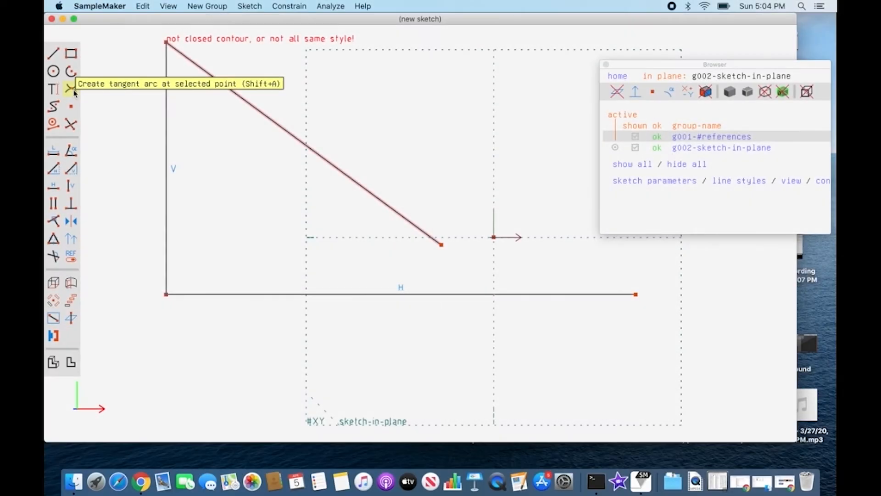
Create tangent arcs at both ends of the vertical line, where it meets the horizontal line and the sloping line.
left_click(166, 294)
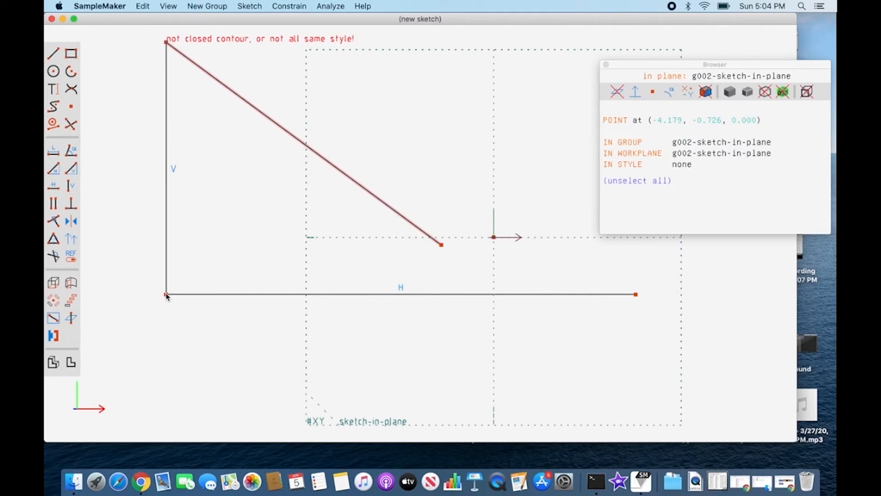
left_click(69, 89)
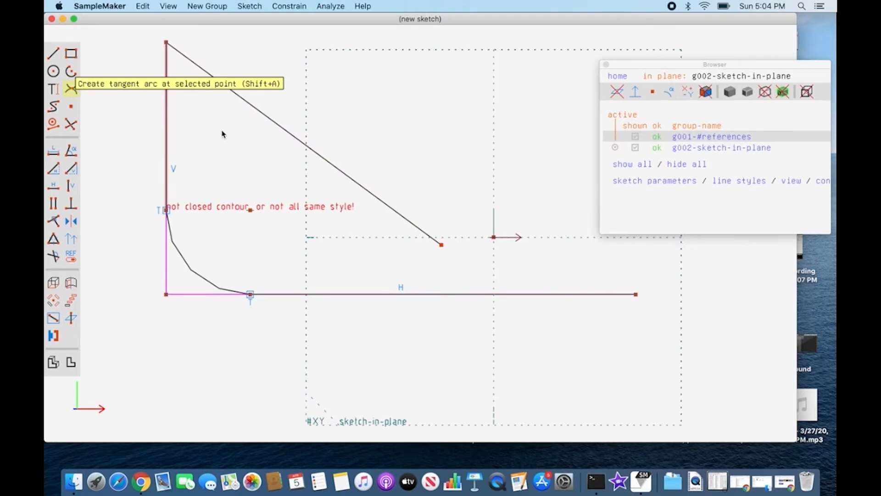
left_click(193, 273)
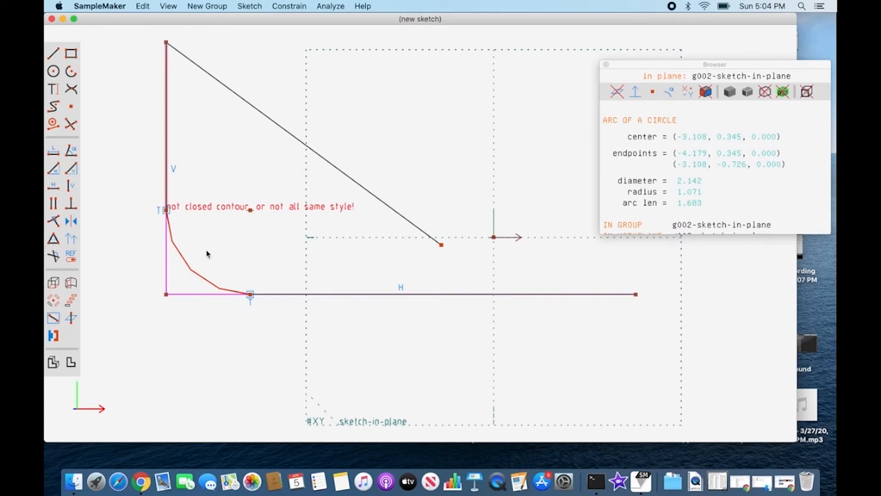
key("Escape")
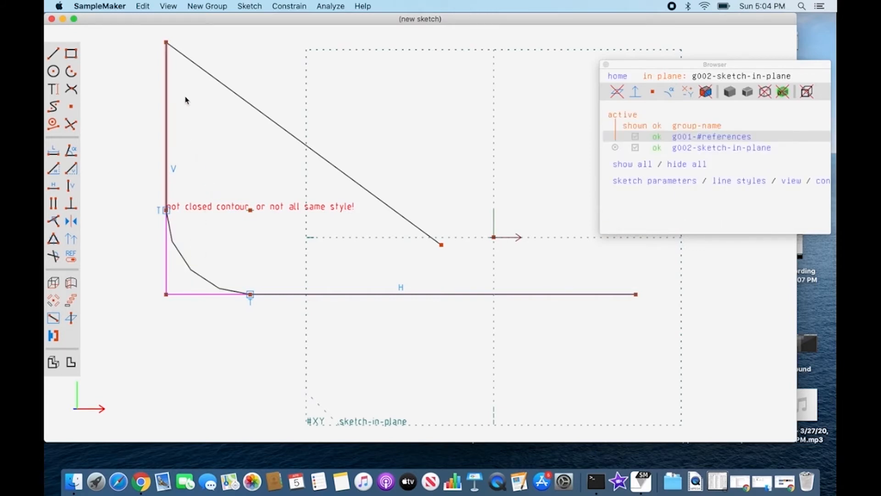
left_click(166, 42)
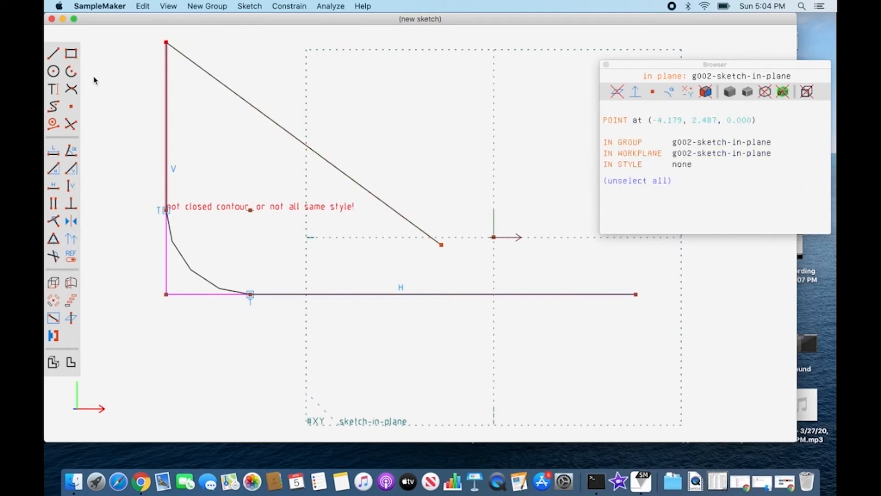
left_click(70, 88)
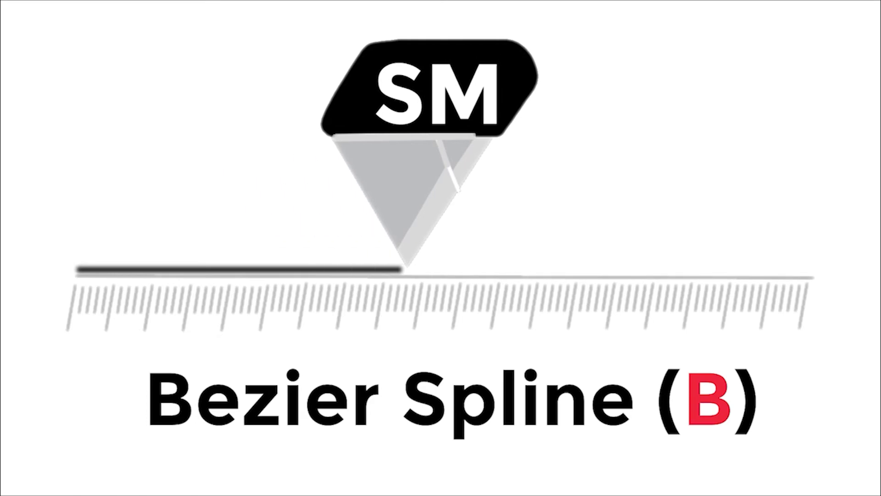
Sketch an open wavy Bezier spline through seven points below the zigzag line, hooking back left at its right end.
key("b")
left_click(131, 287)
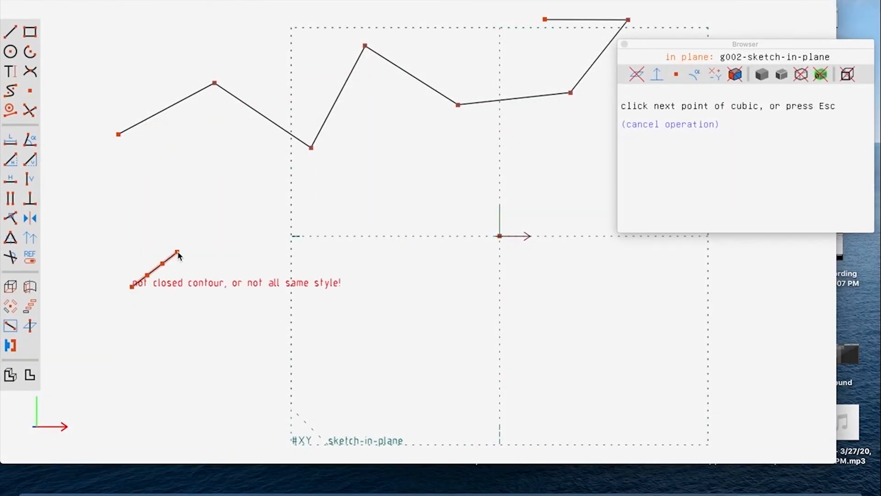
left_click(178, 252)
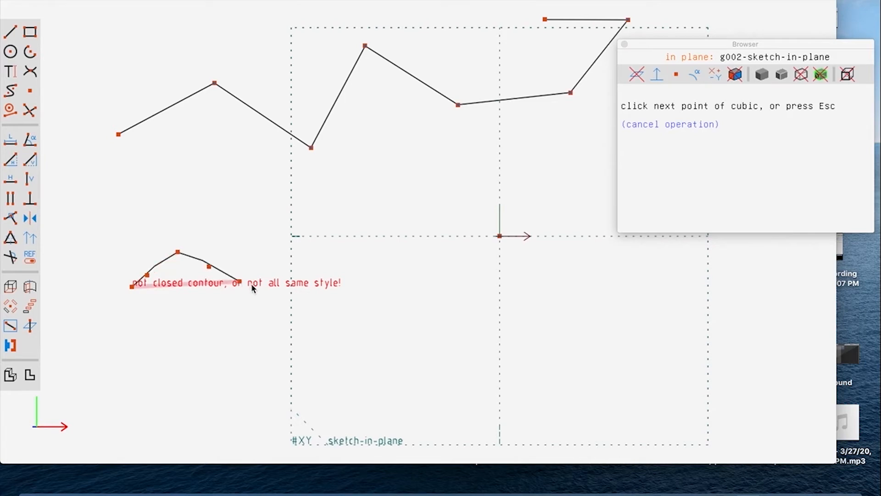
left_click(253, 285)
left_click(361, 221)
left_click(474, 285)
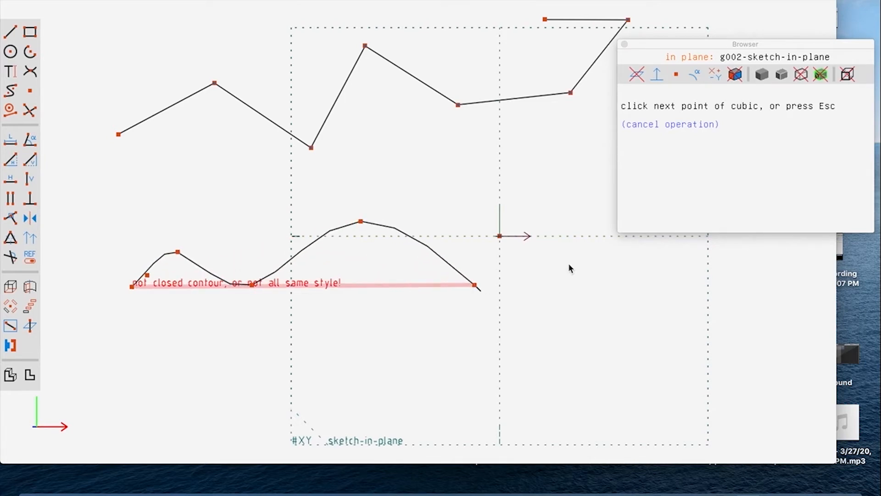
left_click(591, 247)
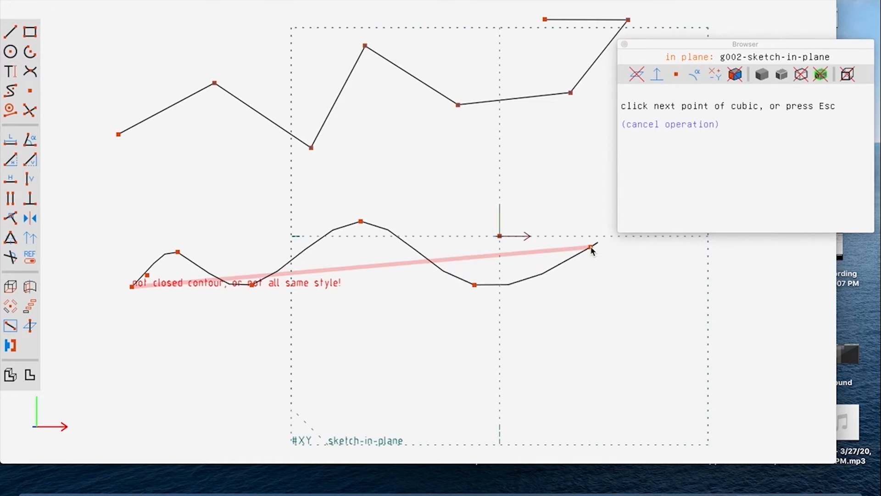
left_click(555, 221)
key("Escape")
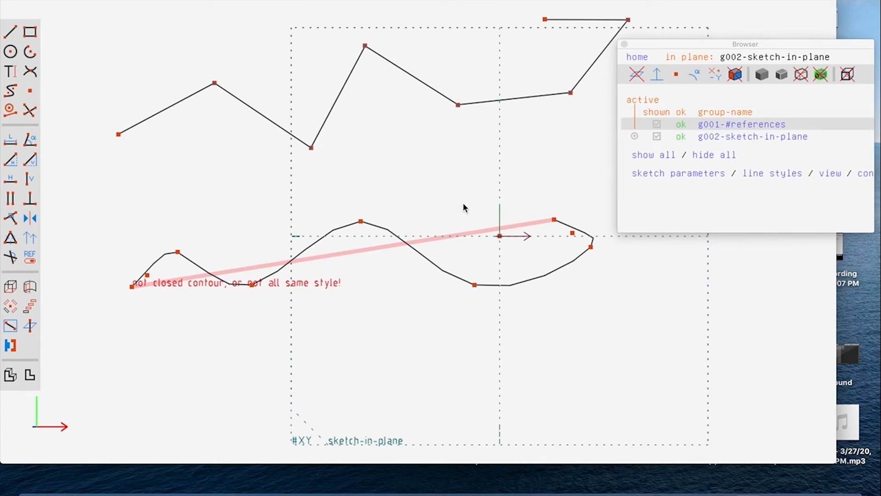
Reshape the spline by raising its first crest and moving its left endpoint up toward the zigzag line's left end.
left_click(179, 254)
left_click_drag(179, 253, 180, 234)
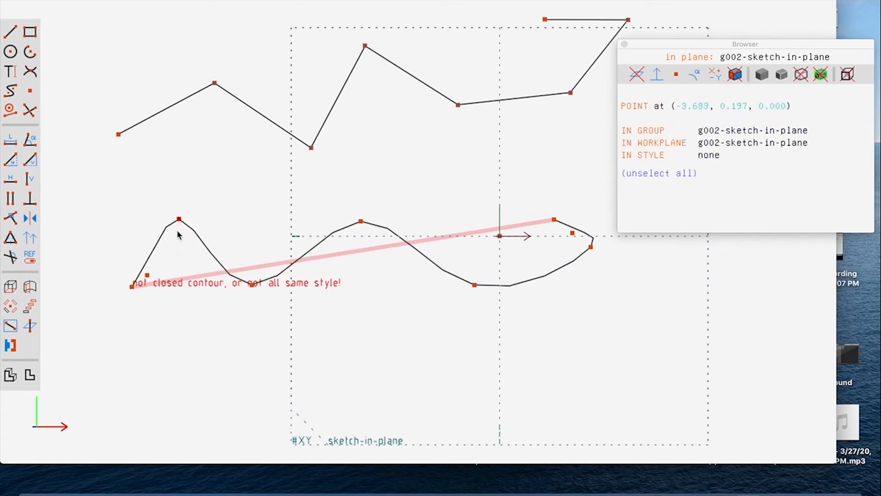
left_click(179, 234)
left_click(132, 287)
left_click_drag(132, 287, 121, 184)
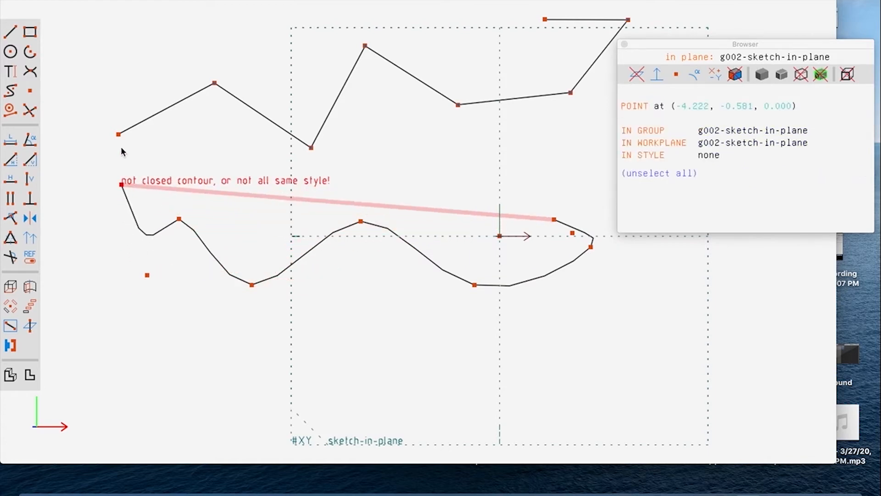
left_click_drag(123, 152, 118, 135)
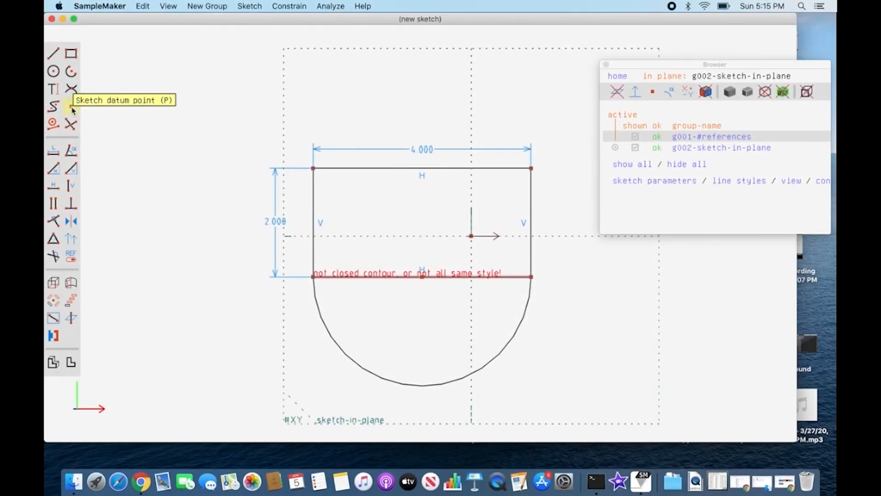
Place two datum points outside the rectangle's left side, at about (-4.5, 2.0) and (-4.8, 0.1).
left_click(71, 107)
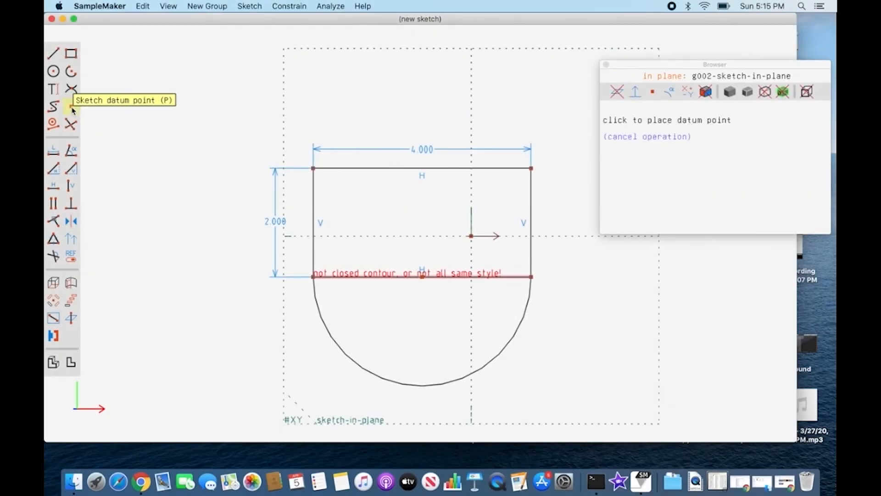
left_click(227, 130)
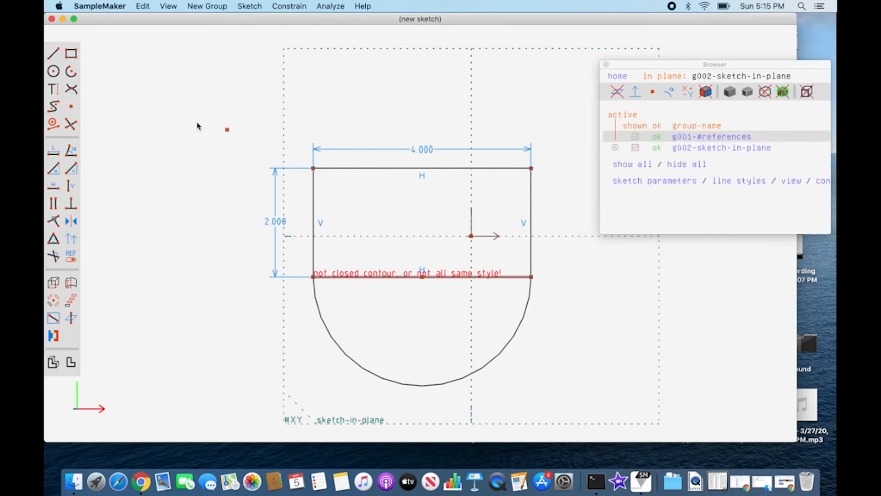
left_click(70, 108)
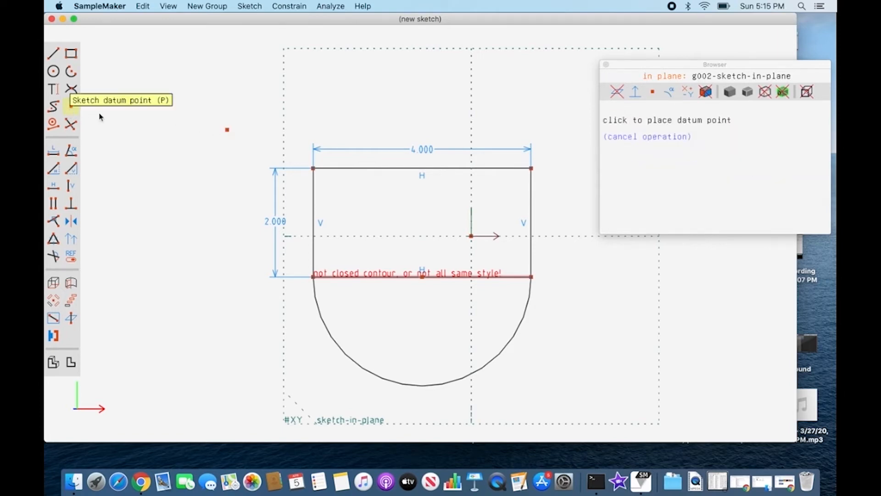
left_click(213, 210)
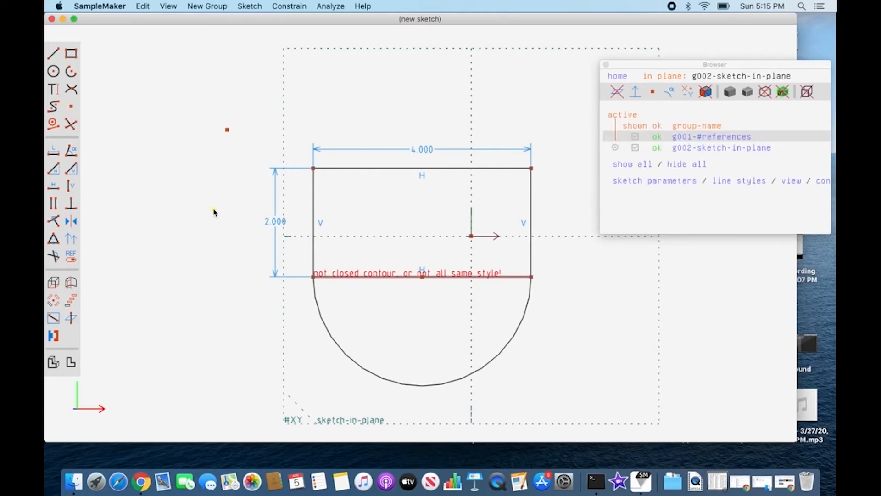
mouse_move(214, 212)
left_mouse_down()
mouse_move(220, 228)
mouse_move(265, 228)
mouse_move(212, 228)
left_mouse_up()
Constrain the lower datum point onto the arc and slide it down to the arc's lower-left portion.
left_click(211, 229)
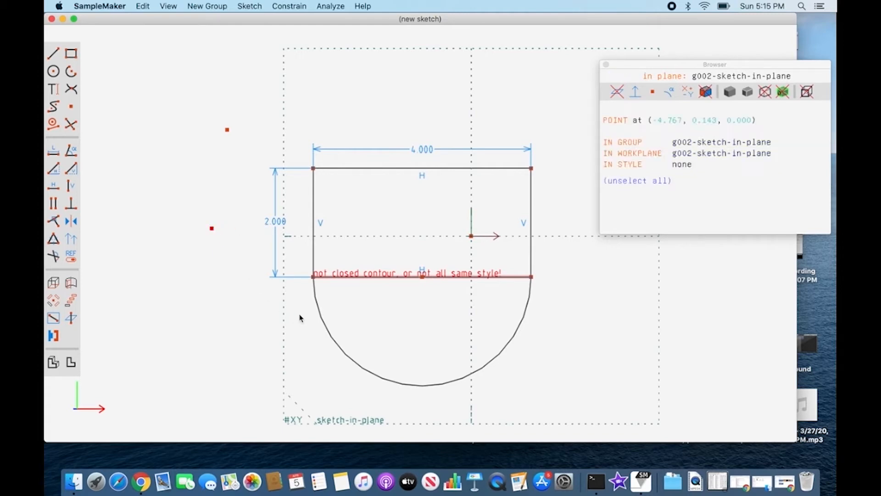
left_click(327, 327)
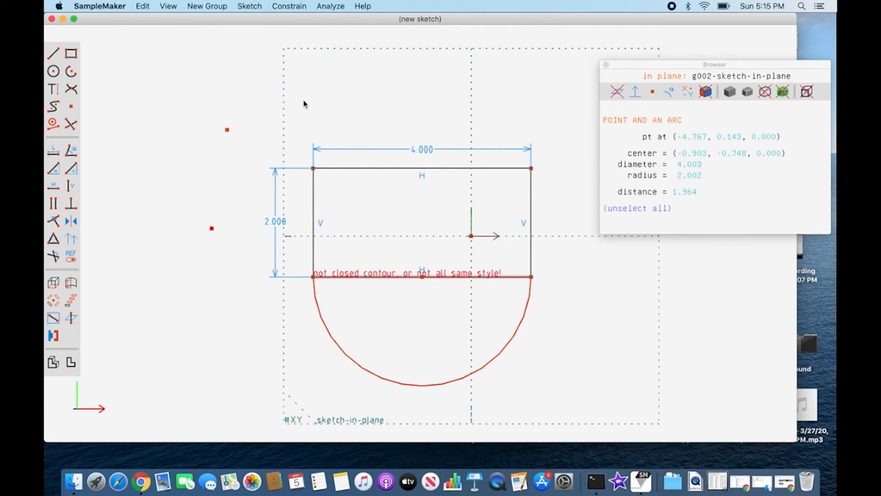
left_click(290, 7)
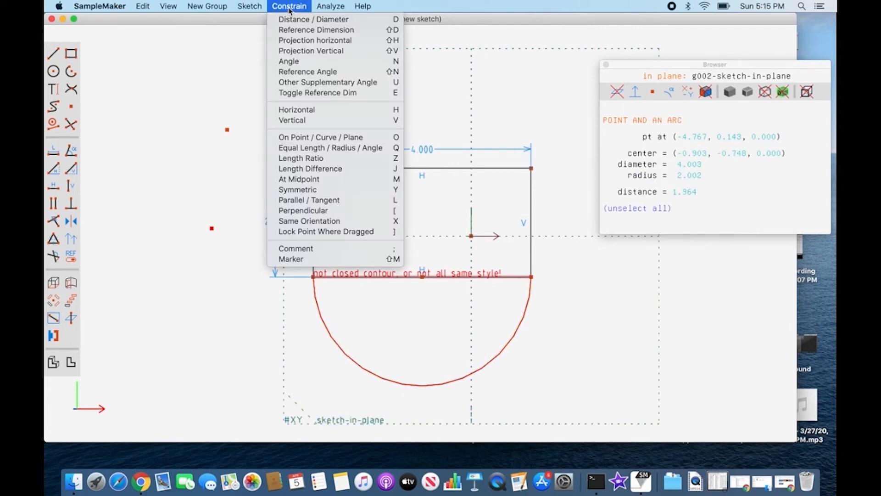
left_click(381, 137)
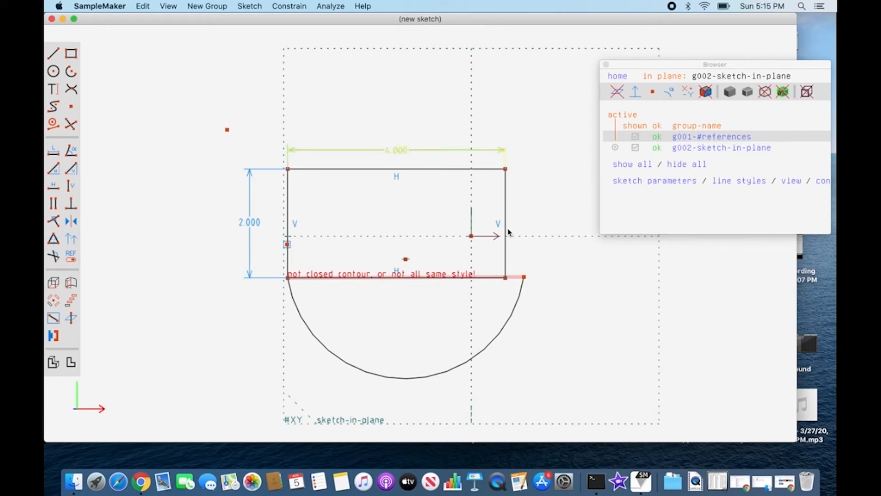
mouse_move(288, 246)
left_mouse_down()
mouse_move(299, 298)
mouse_move(316, 320)
left_mouse_up()
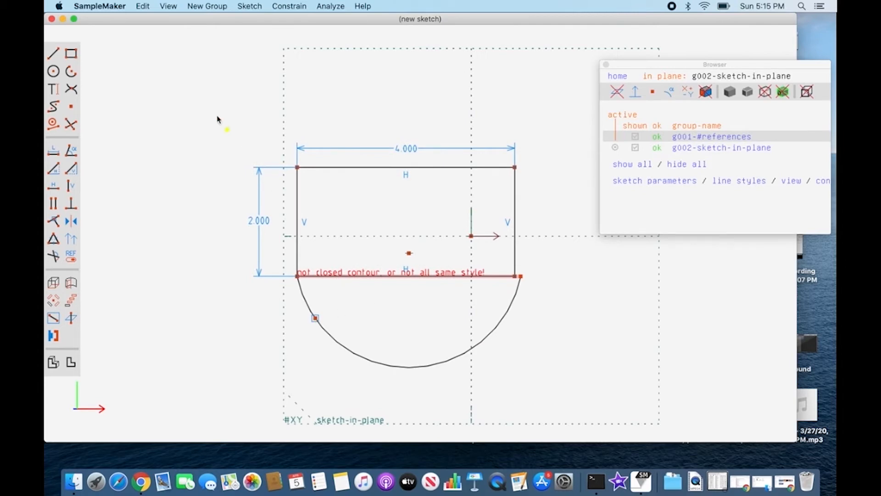
Constrain the other datum point to the midpoint of the rectangle's left side and slide the arc's datum point up along the curve.
left_click(227, 129)
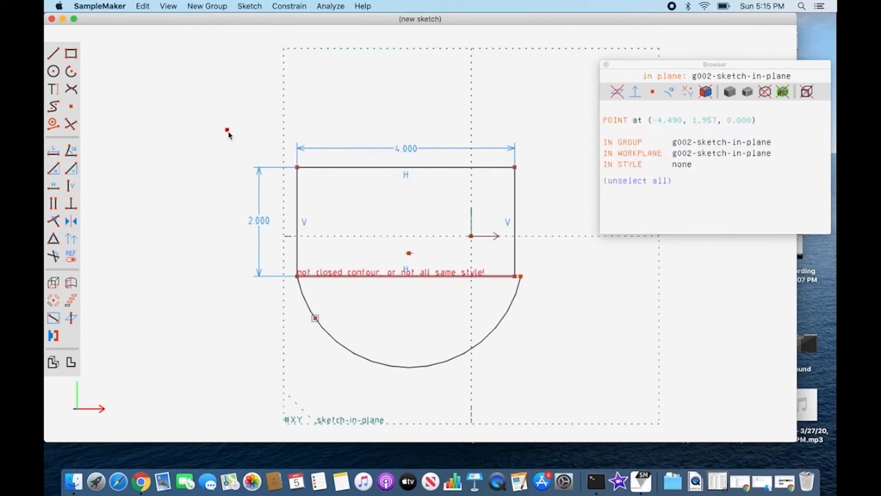
left_click(297, 189)
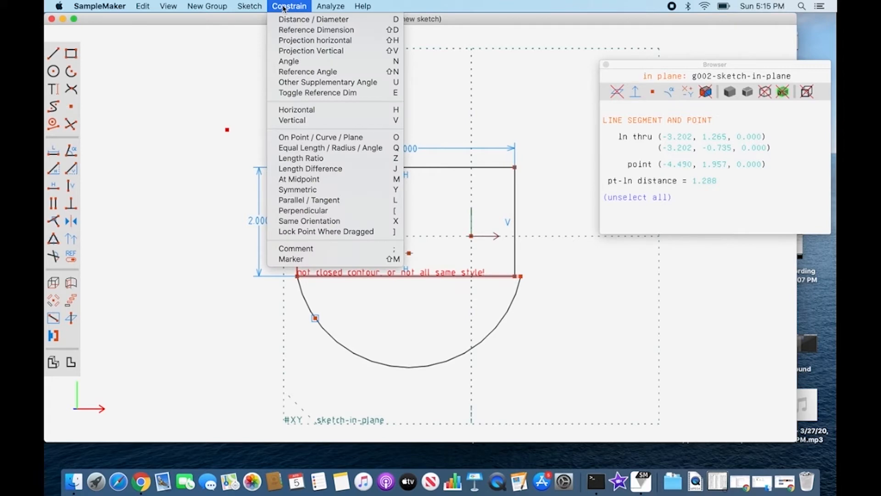
left_click(400, 179)
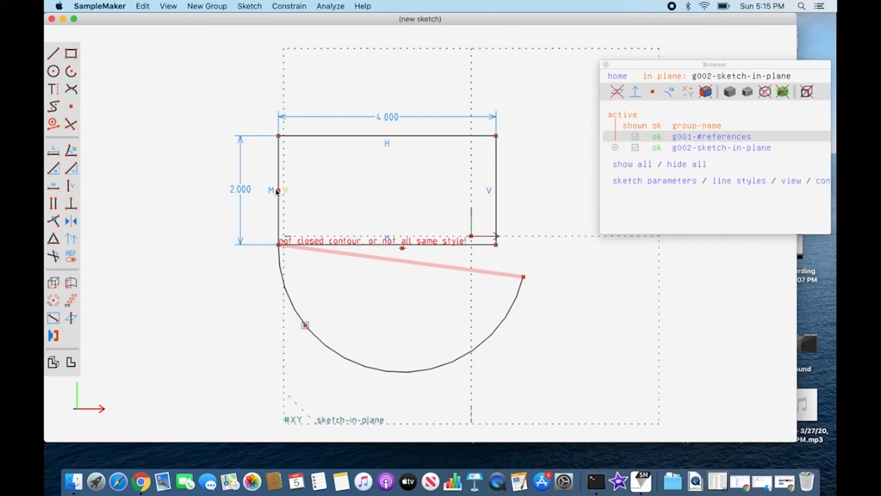
mouse_move(305, 325)
left_mouse_down()
mouse_move(316, 334)
mouse_move(290, 303)
left_mouse_up()
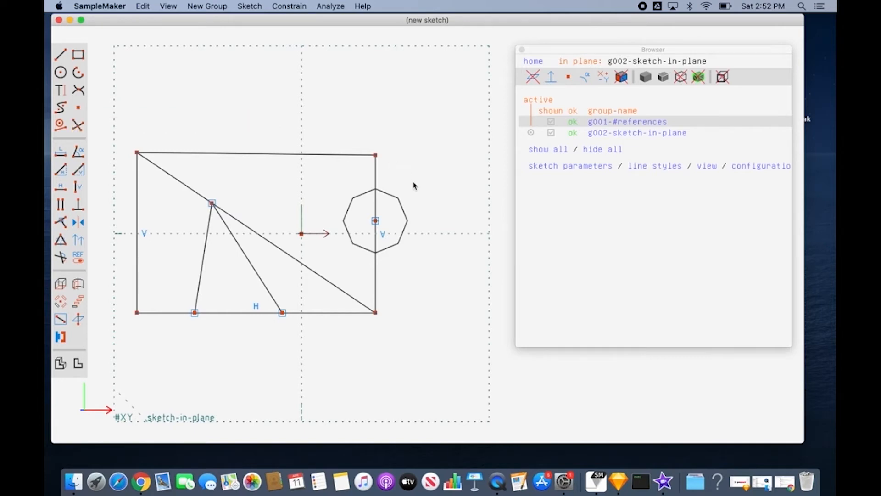
Split the circle and the right vertical line at their upper intersection.
left_click(389, 200)
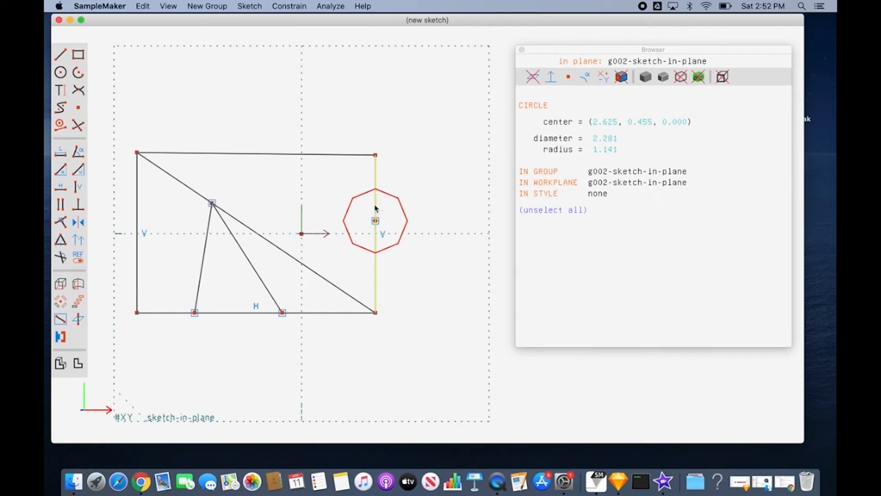
left_click(376, 209)
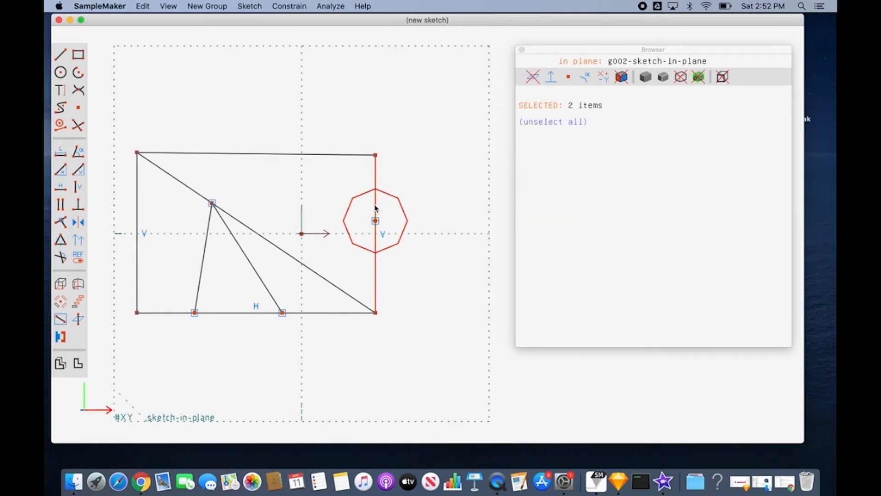
left_click(83, 127)
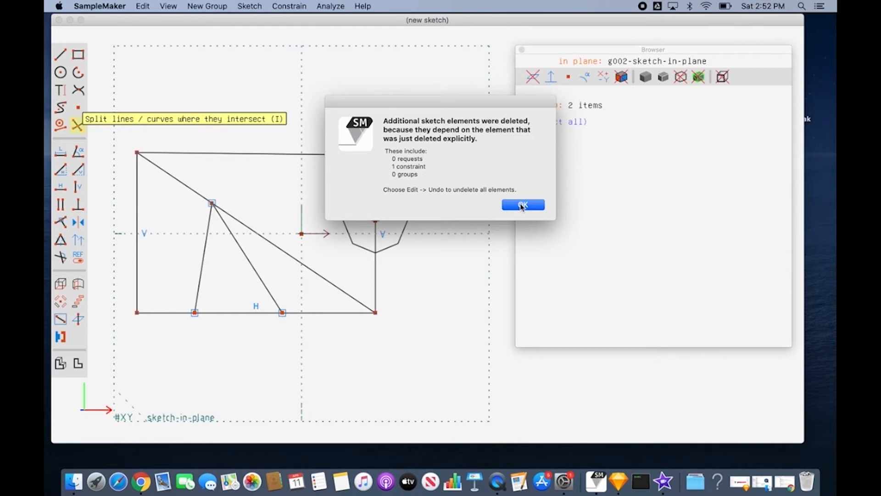
left_click(522, 205)
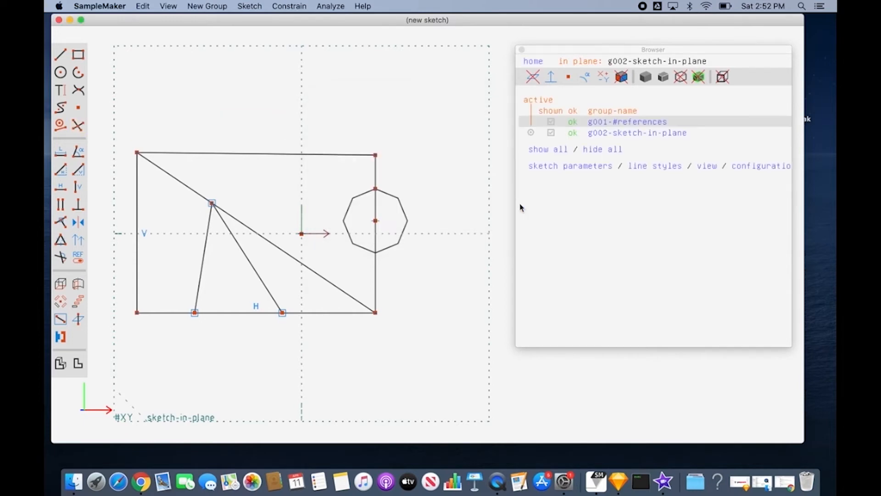
Split the circle and the lower piece of the right vertical line at their lower intersection, checking the separated segments.
left_click(376, 174)
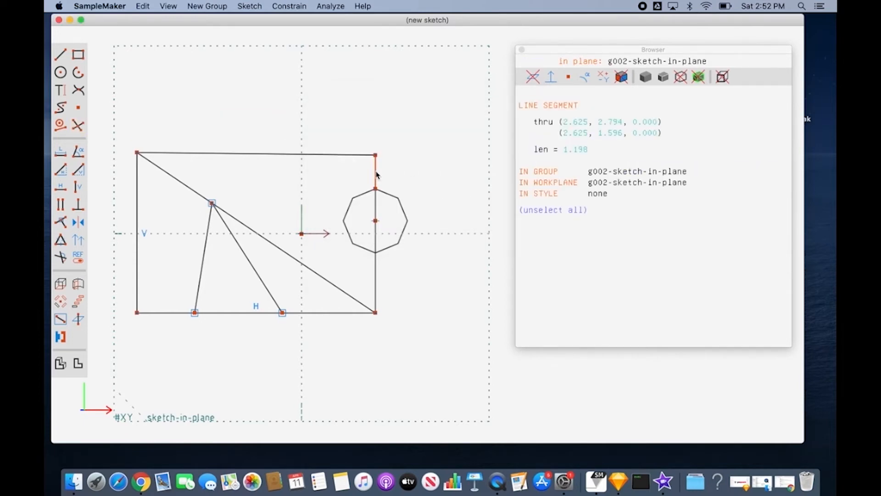
left_click(376, 211)
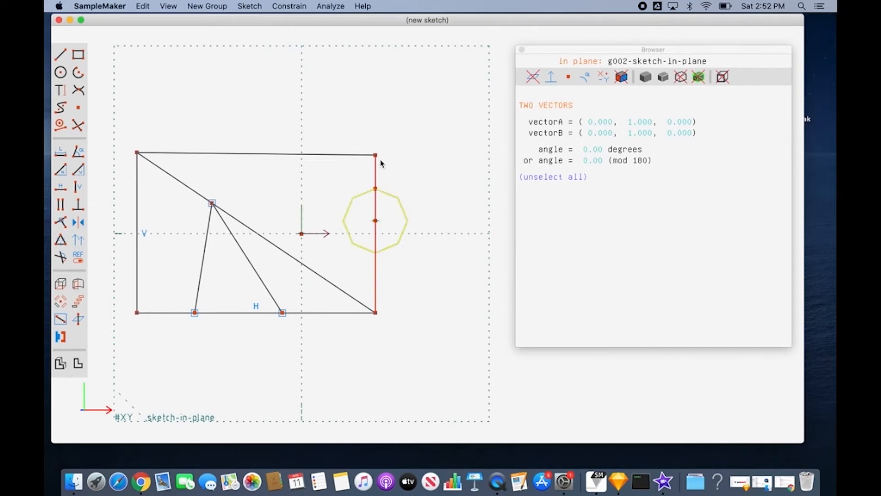
left_click(390, 252)
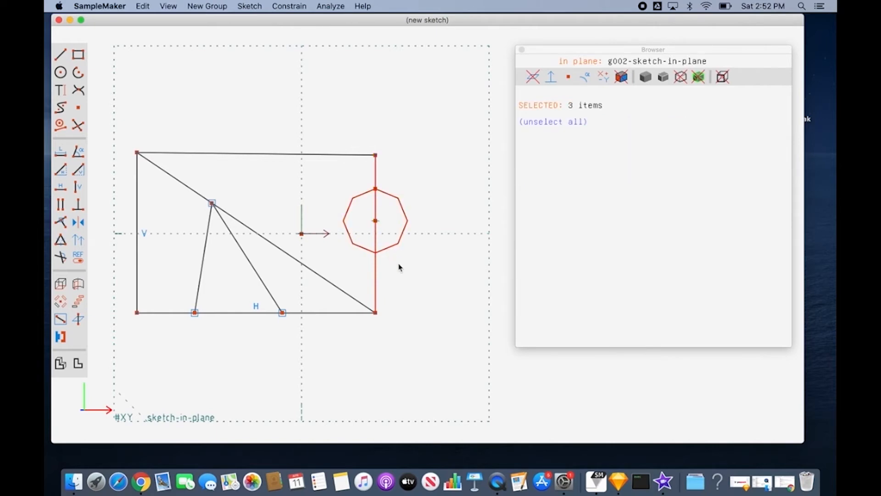
left_click(399, 267)
left_click(393, 250)
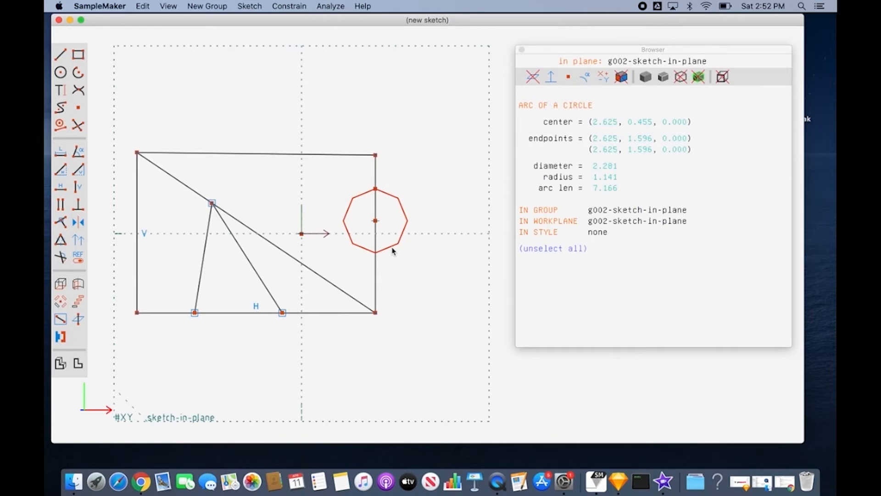
left_click(375, 239)
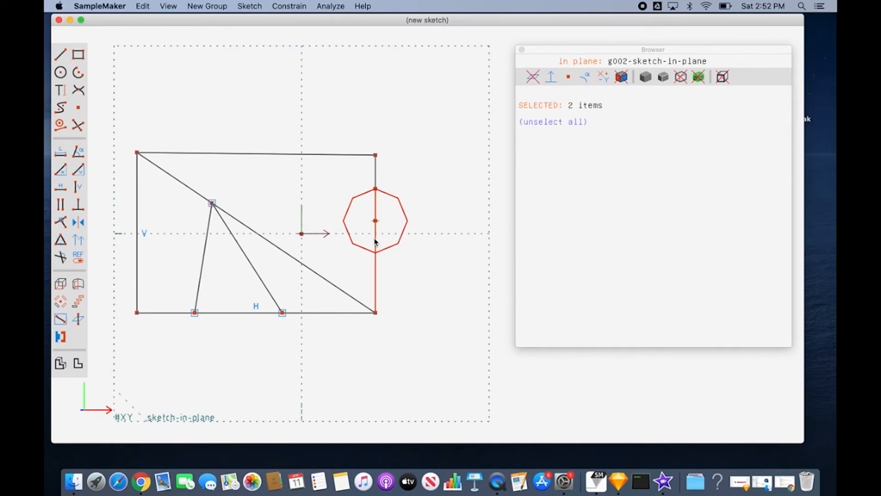
left_click(82, 131)
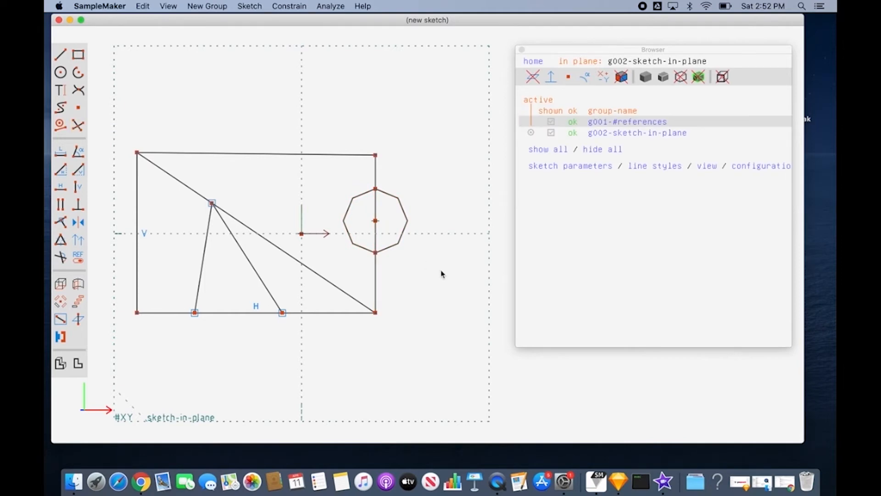
left_click(376, 239)
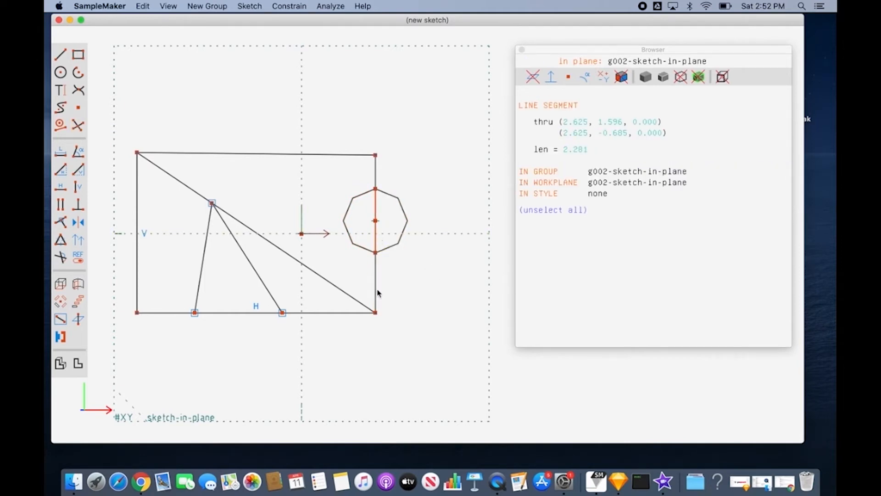
left_click(309, 320)
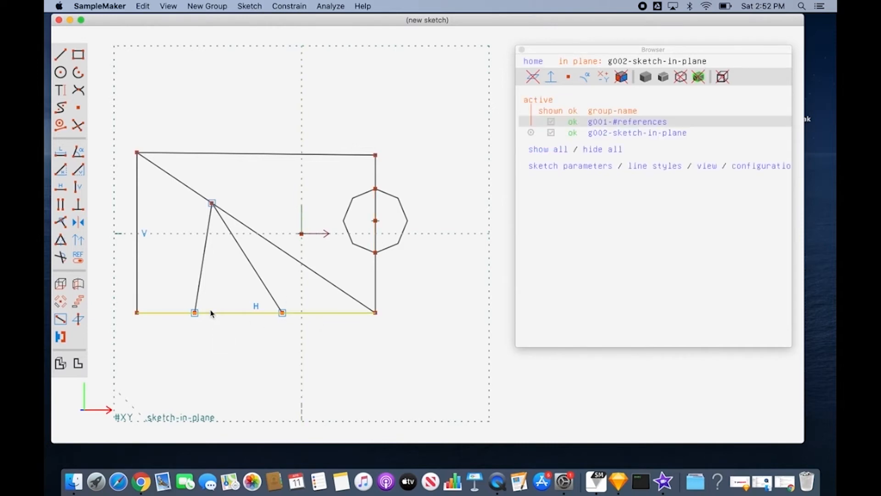
Split the bottom horizontal line where the right inner slanted line meets it.
left_click(272, 296)
left_click(318, 313)
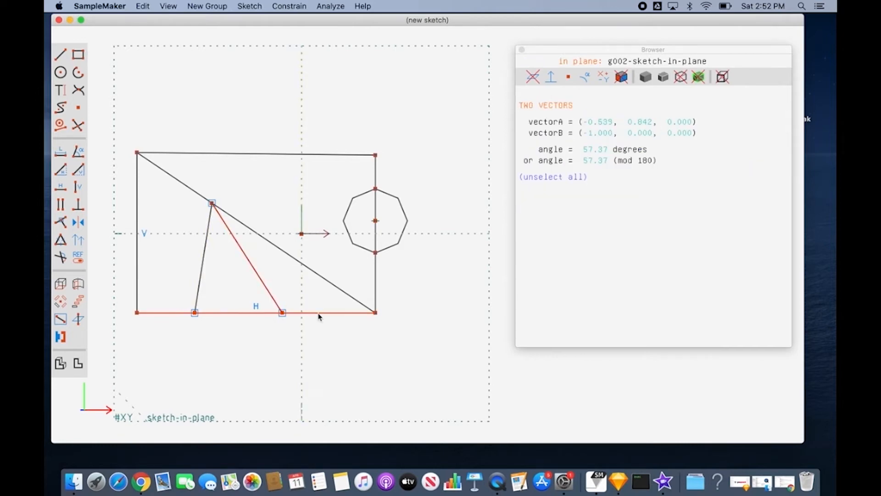
left_click(75, 125)
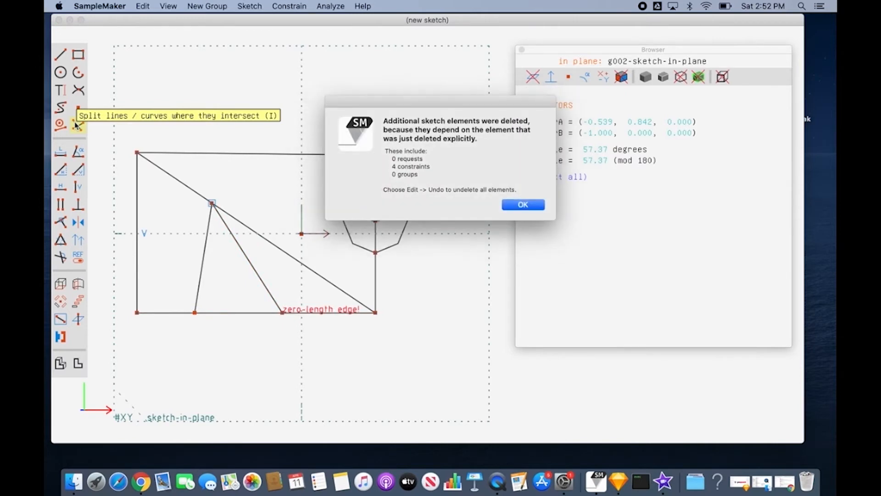
left_click(523, 204)
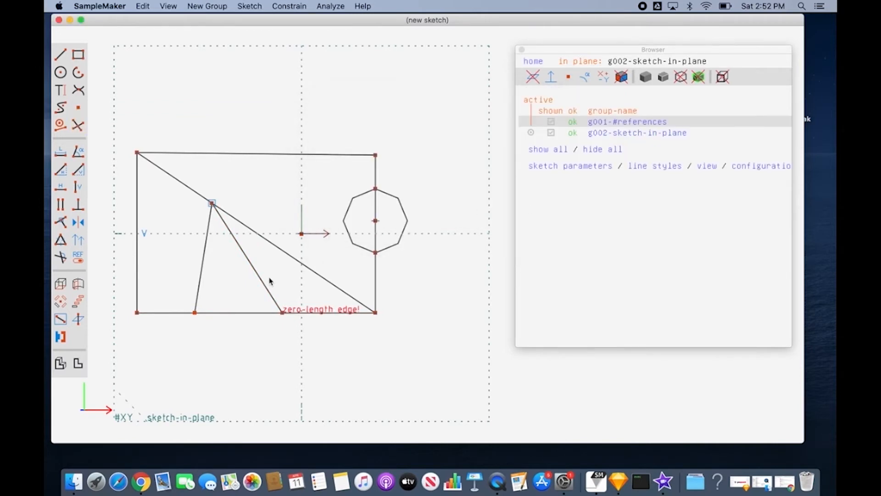
Split the left piece of the bottom line where the left inner slanted line meets it, checking the resulting segments.
left_click(245, 314)
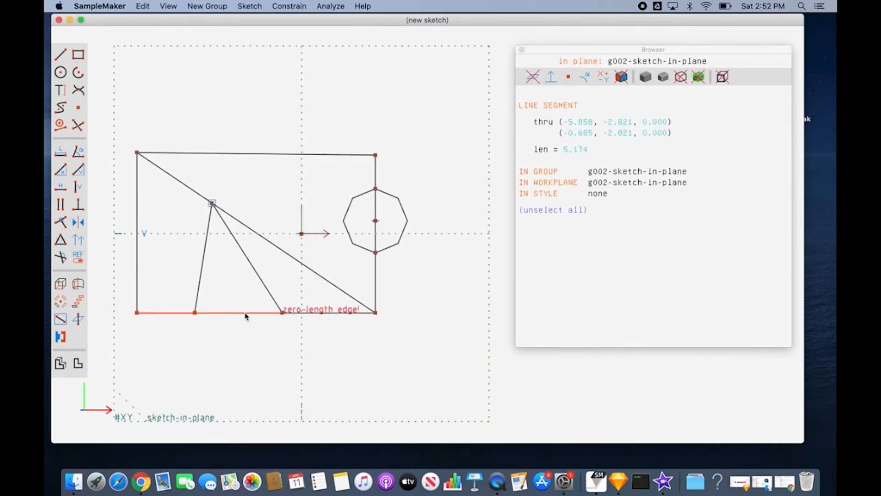
left_click(202, 286)
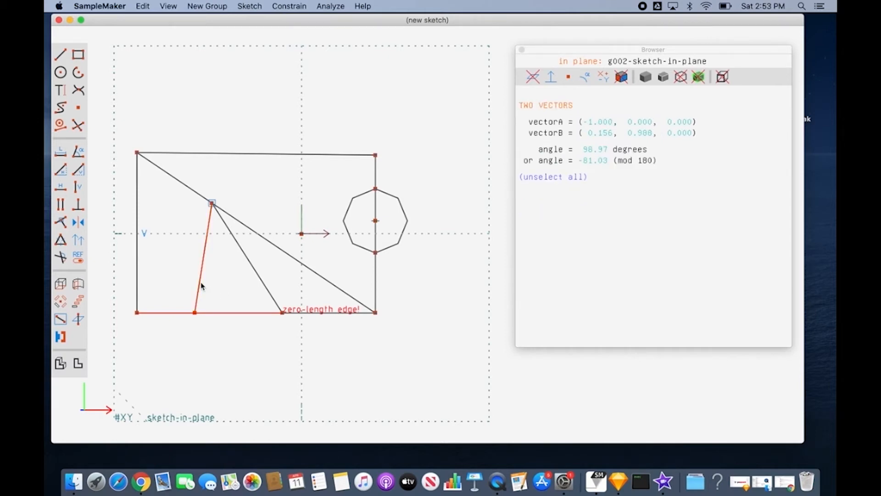
key("Escape")
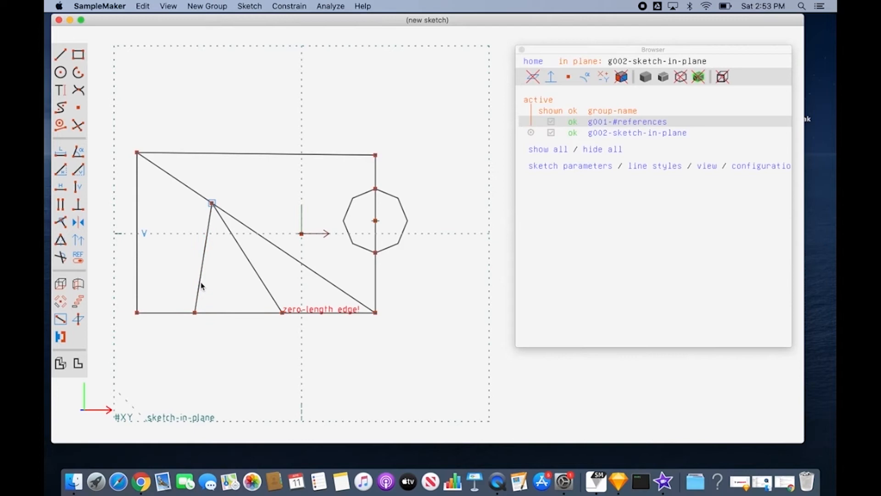
left_click(215, 314)
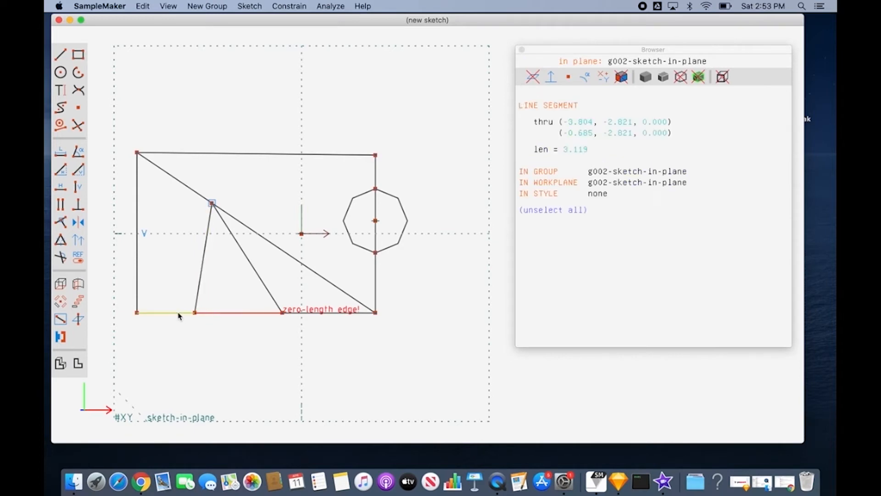
left_click(179, 314)
key("Escape")
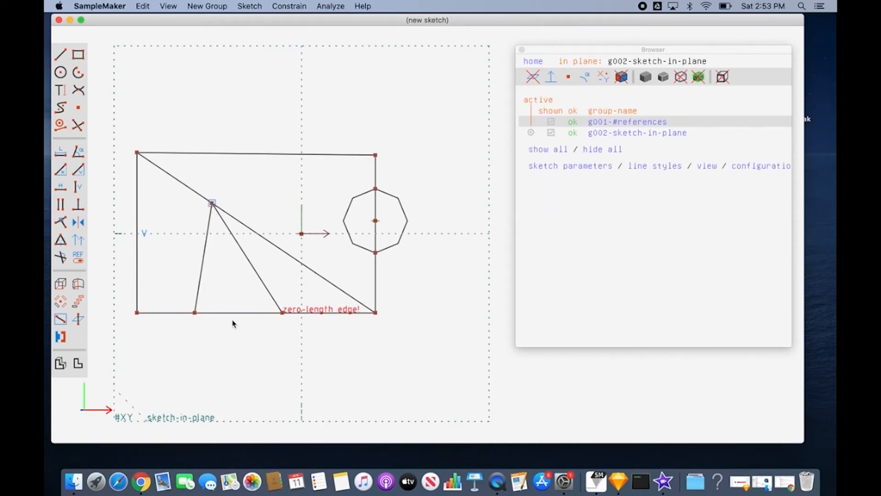
Delete the vertical line segment inside the circle and undo that deletion.
left_click(376, 234)
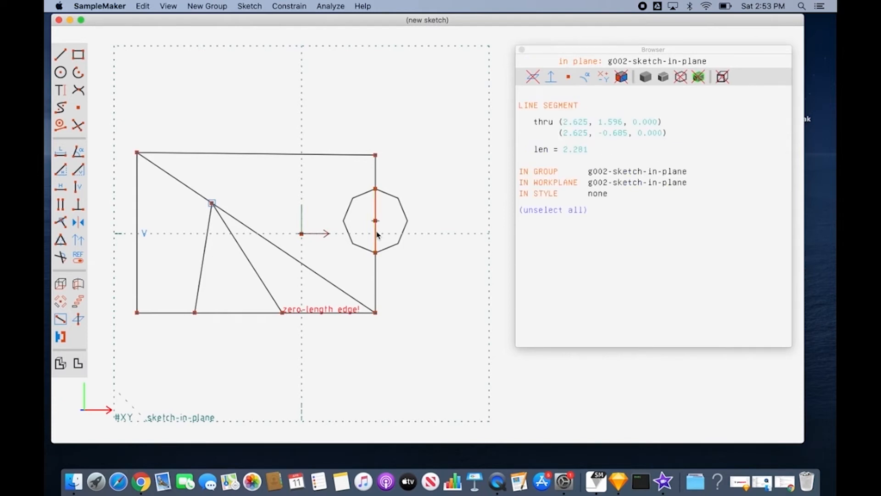
right_click(378, 235)
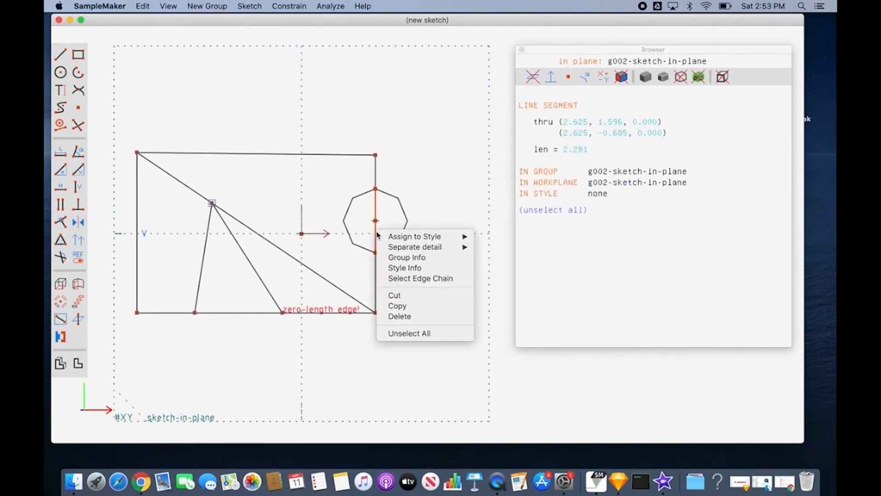
mouse_move(397, 237)
left_click(399, 316)
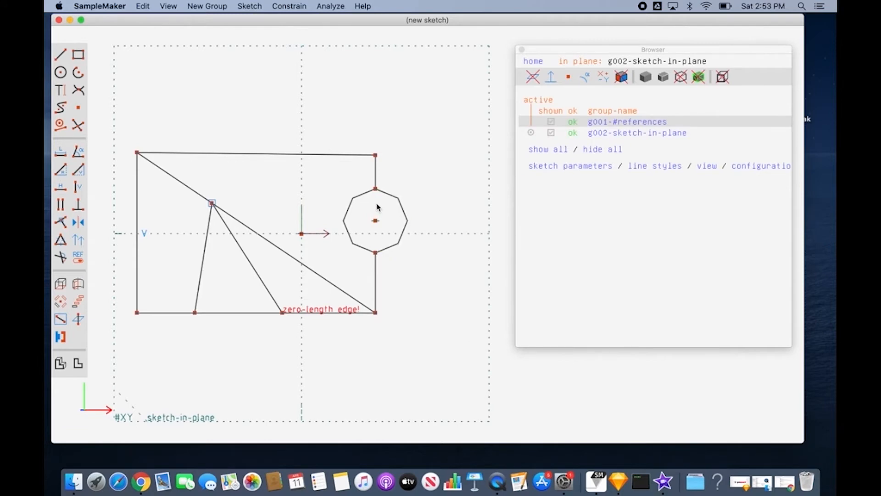
key("super+z")
Toggle the vertical segment inside the circle to construction, and likewise the segment closing the half circle in the second sketch.
left_click(376, 207)
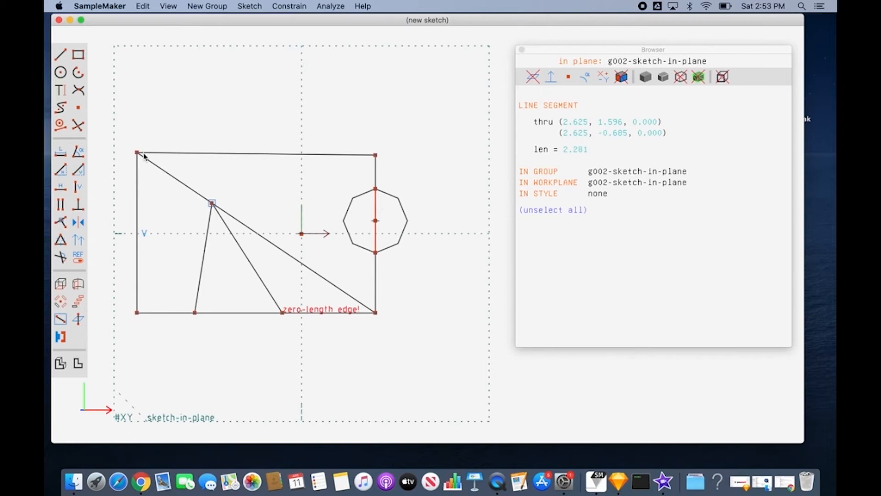
left_click(60, 124)
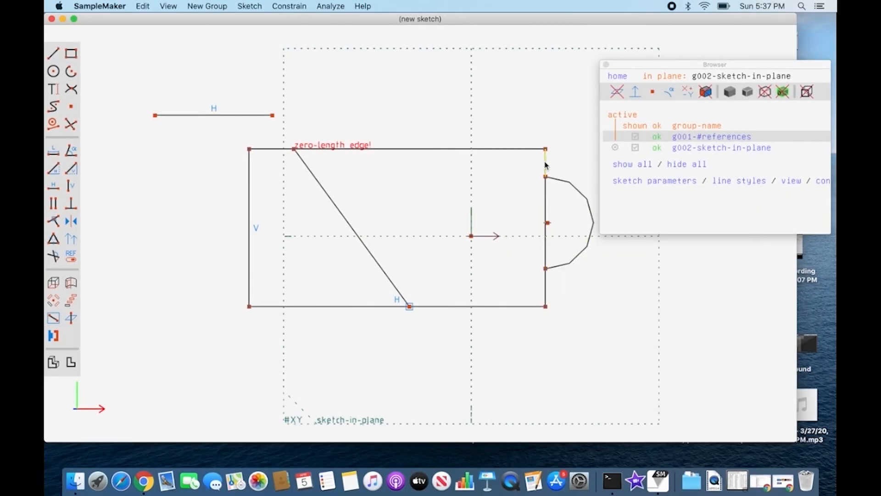
left_click(546, 208)
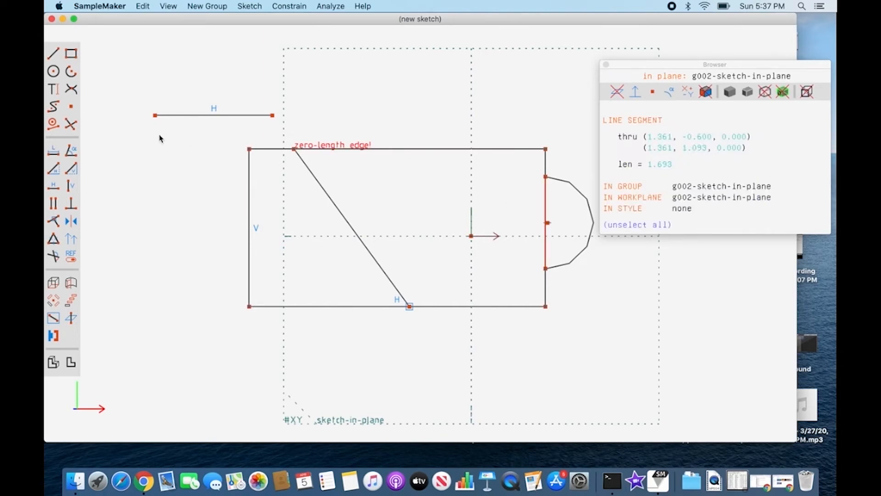
left_click(52, 128)
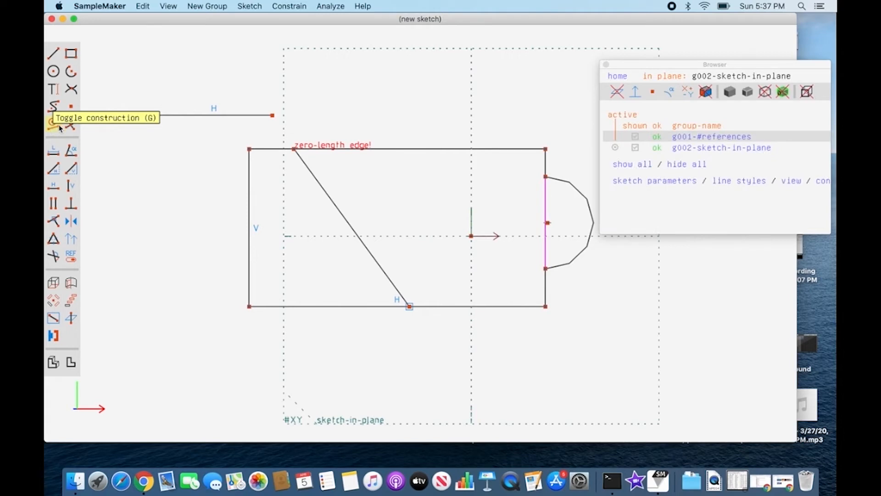
Convert the slanted line inside the rectangle into a construction line.
left_click(330, 197)
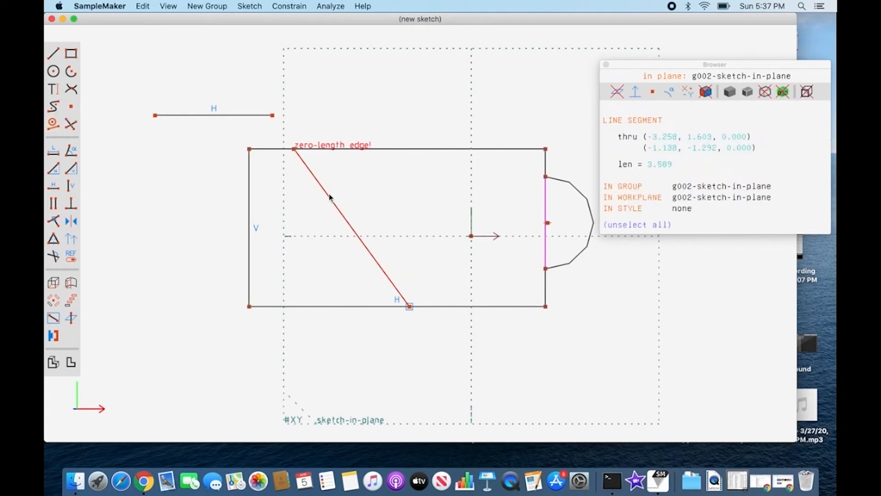
left_click(249, 6)
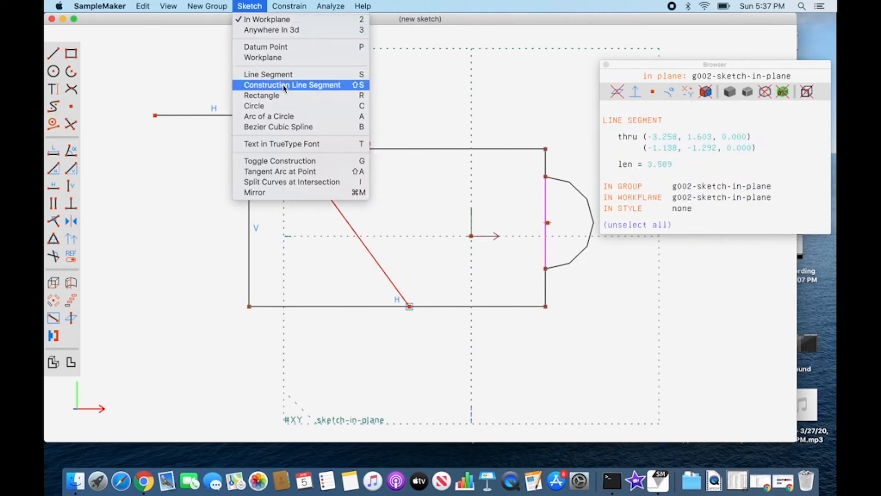
left_click(308, 161)
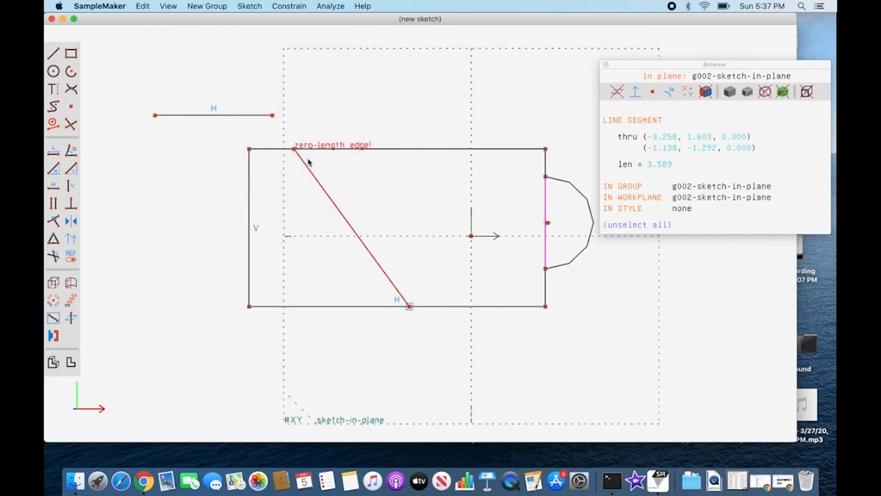
Start a new construction line segment at the rectangle's lower-left corner.
left_click(259, 9)
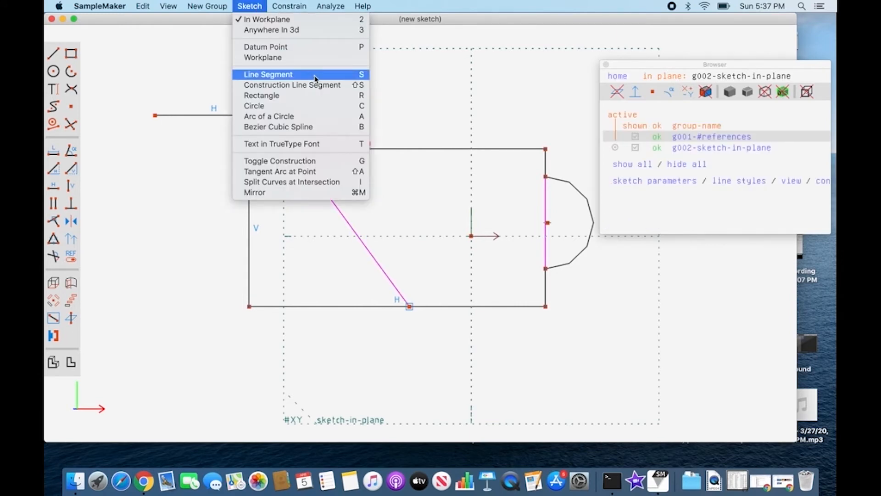
left_click(346, 87)
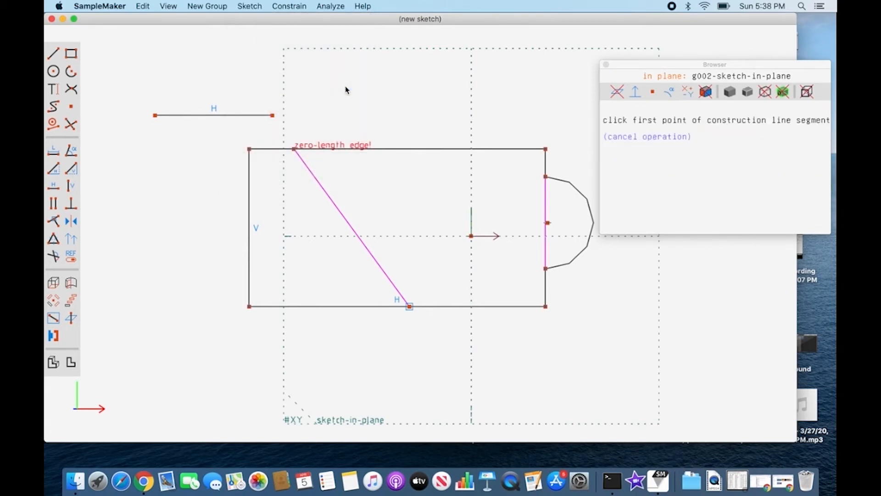
left_click(249, 307)
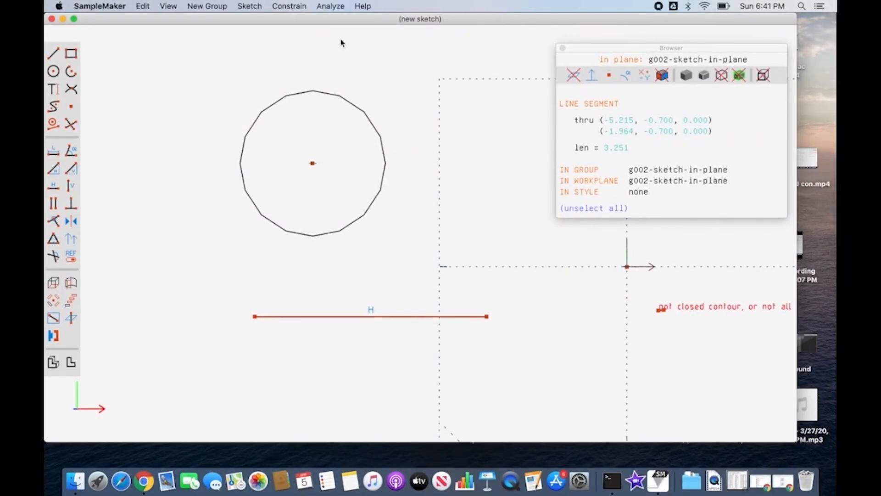
Add a length dimension to the horizontal line below the circle and place its label above the line.
left_click(299, 7)
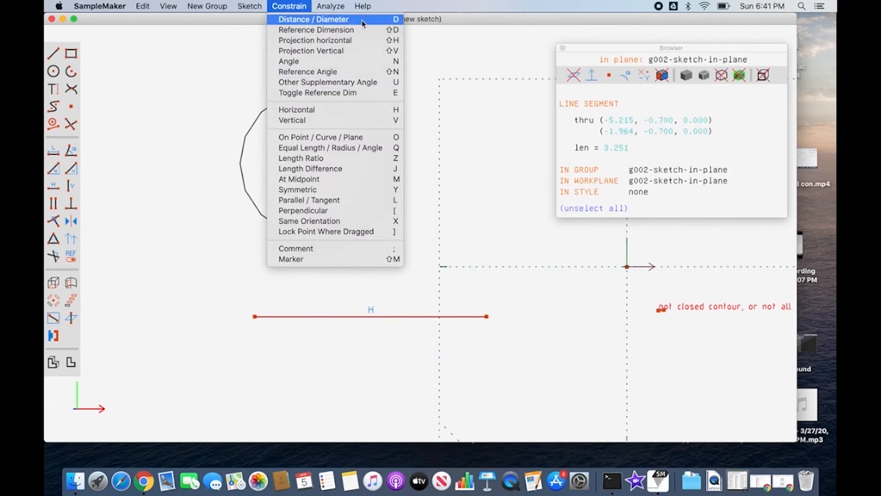
left_click(54, 154)
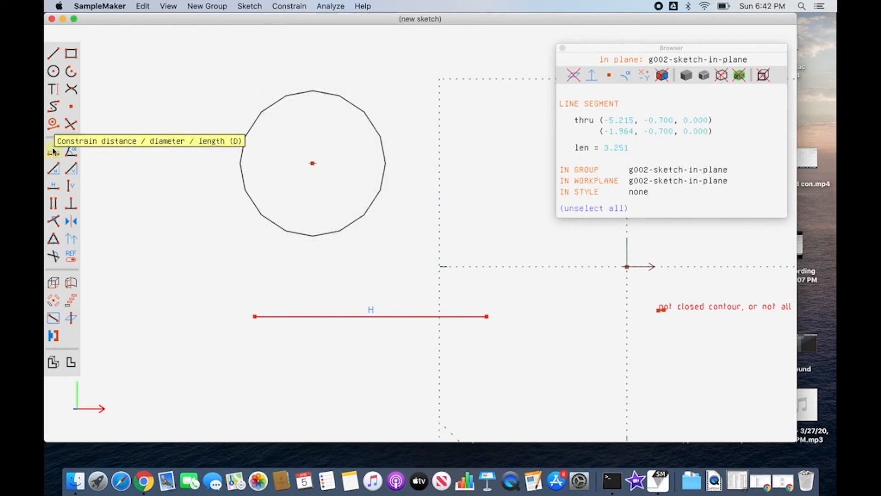
left_click(54, 151)
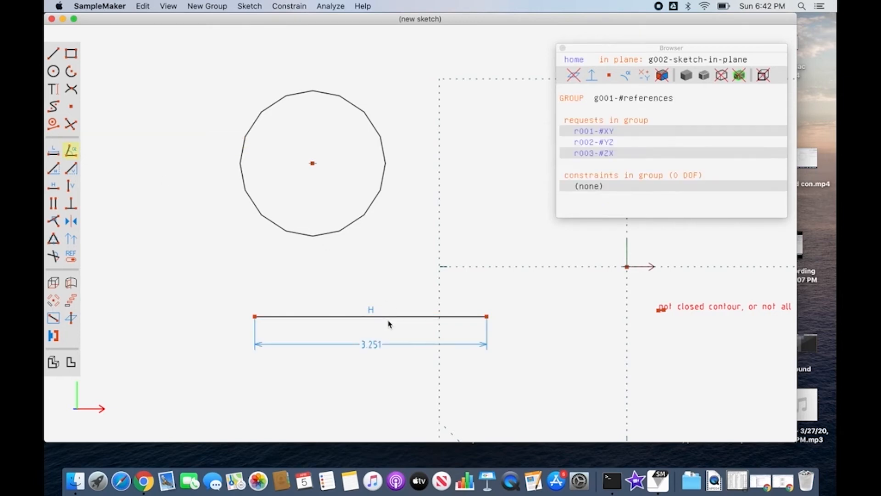
left_click(384, 343)
left_click_drag(375, 343, 351, 293)
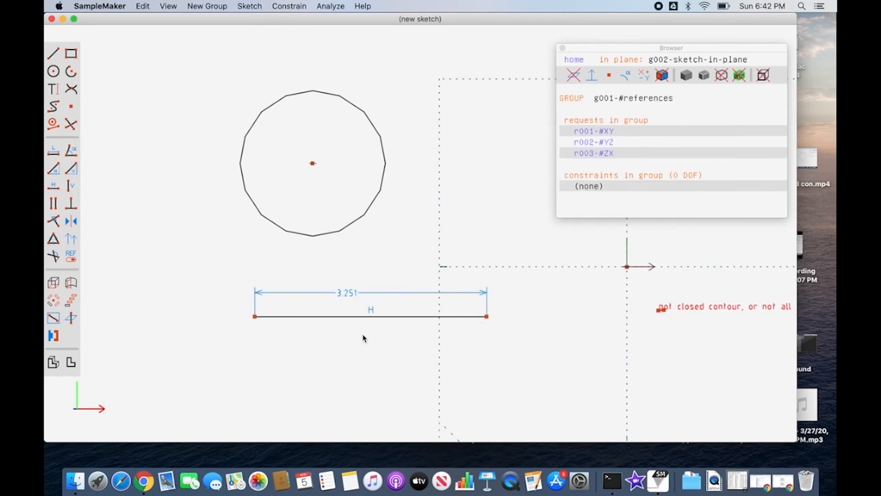
Set the horizontal line's length to 5 and check the line's data.
double_click(349, 291)
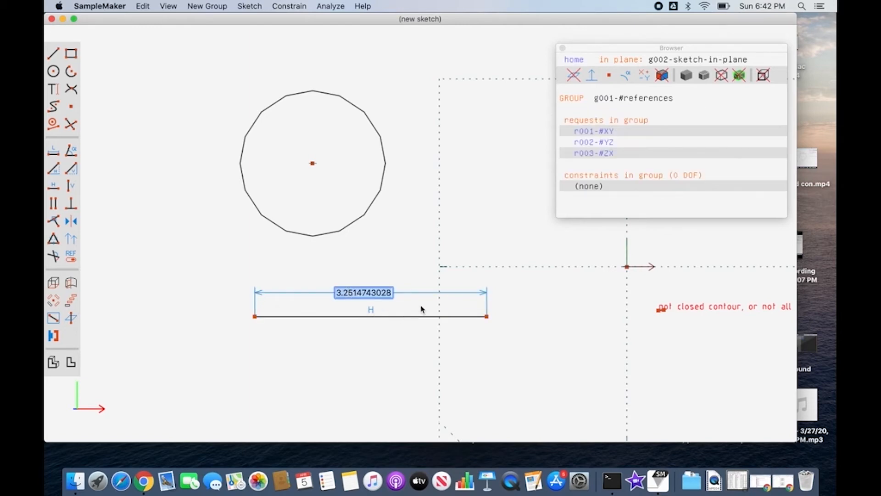
type("5")
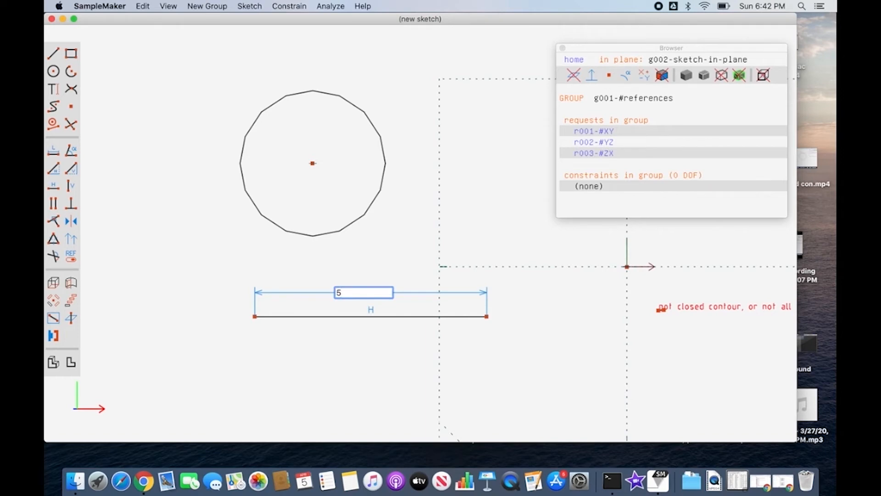
key("Return")
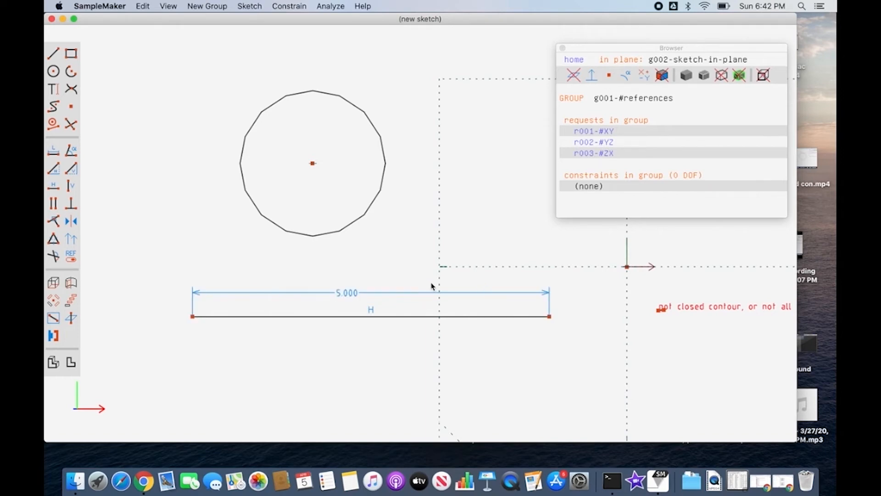
left_click(433, 318)
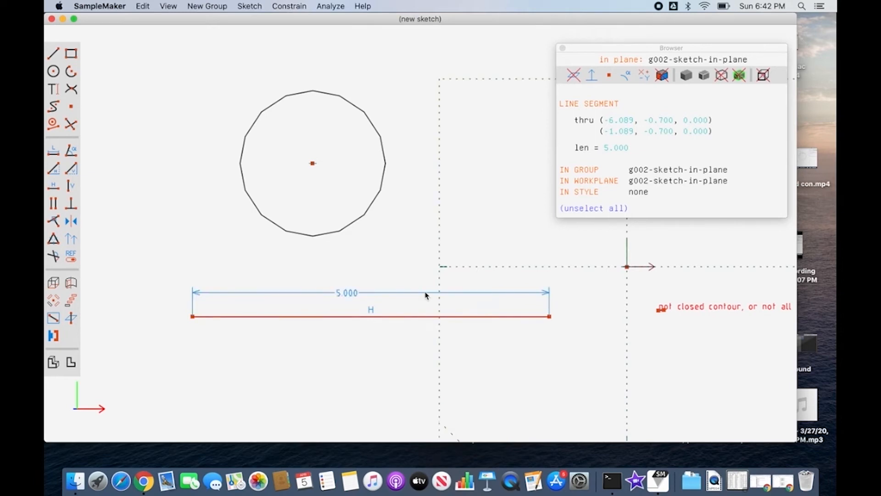
Replace the horizontal line's length value with a new parameter named Length set to 7, and check the line's data.
left_click(426, 295)
double_click(416, 297)
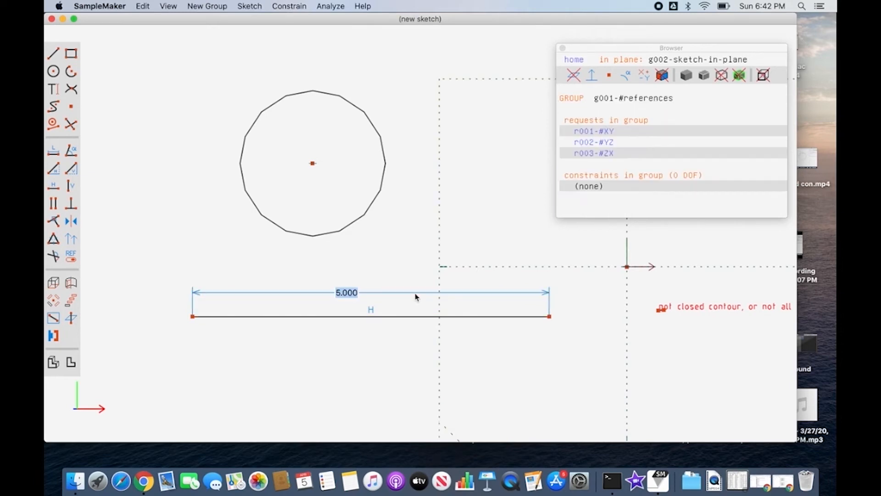
key("BackSpace")
type("Length")
key("Return")
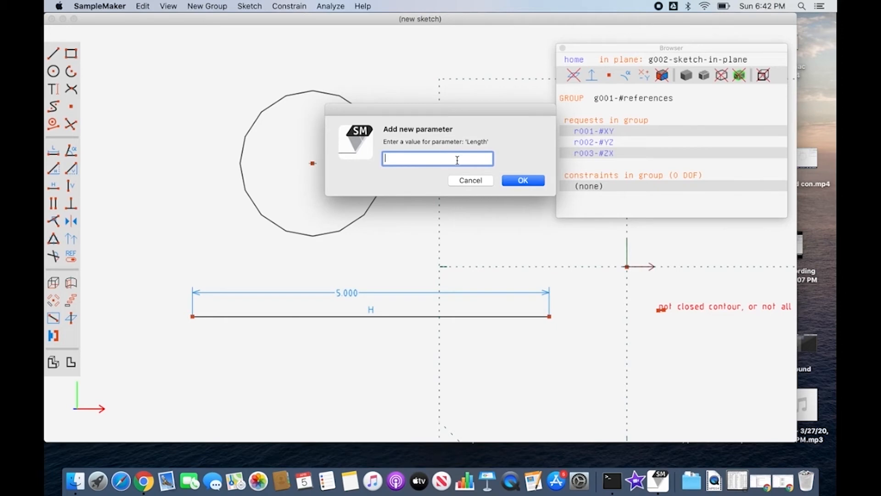
type("7")
left_click(526, 182)
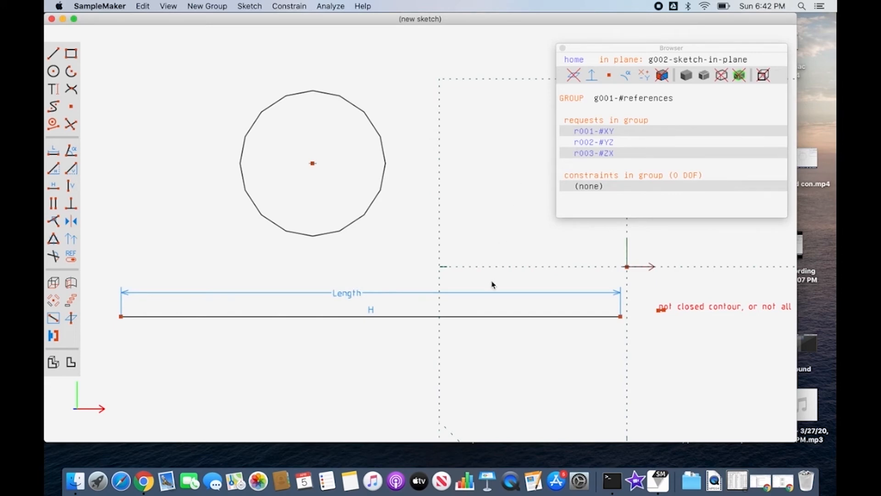
left_click(490, 319)
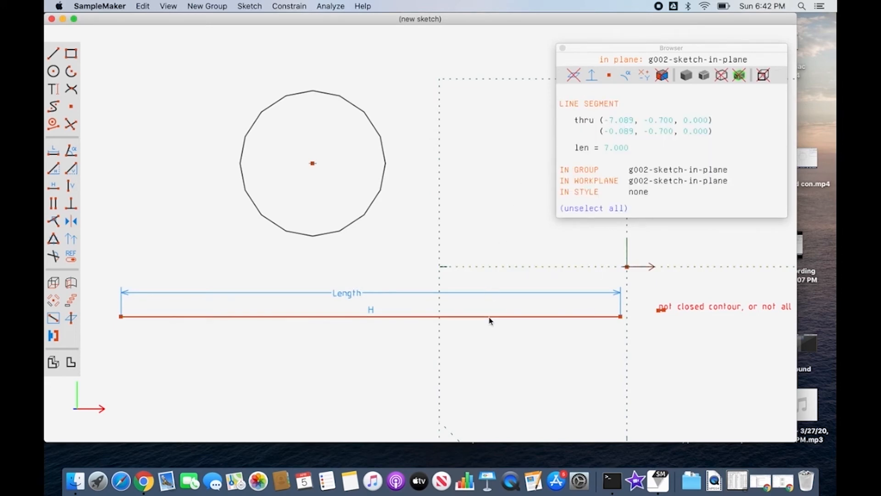
left_click(480, 227)
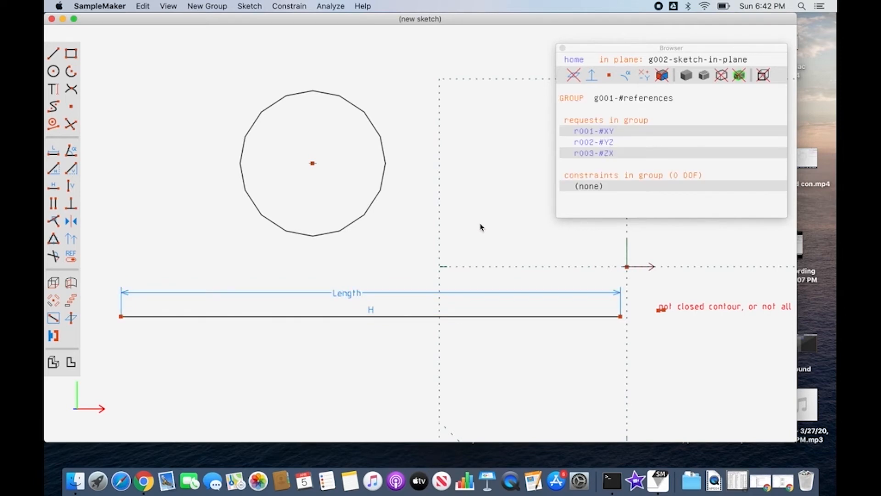
Add a diameter dimension to the circle and move its label outside the circle's upper-right edge.
left_click(370, 218)
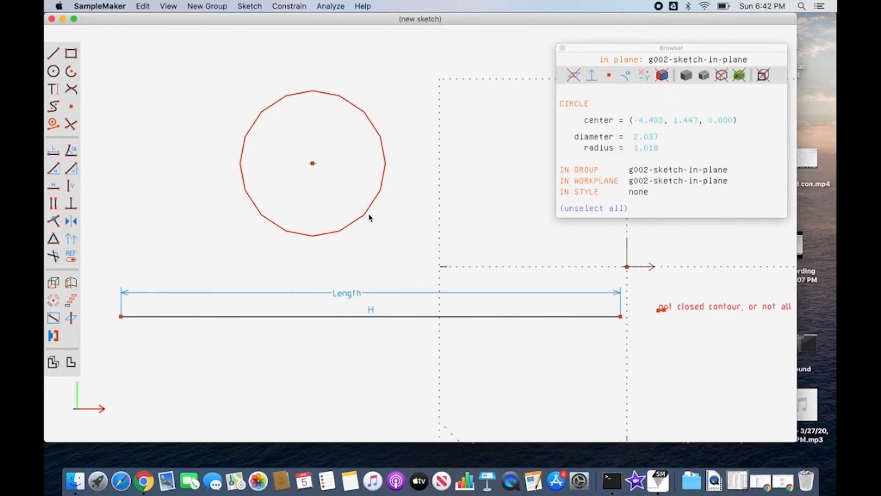
key("d")
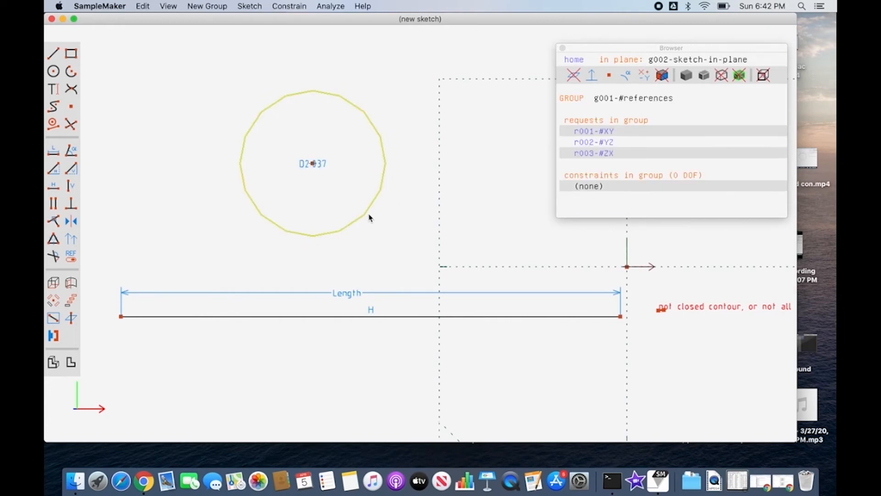
left_click(321, 169)
left_click_drag(321, 169, 417, 134)
Show the circle's diameter dimension as a radius.
left_click(412, 127)
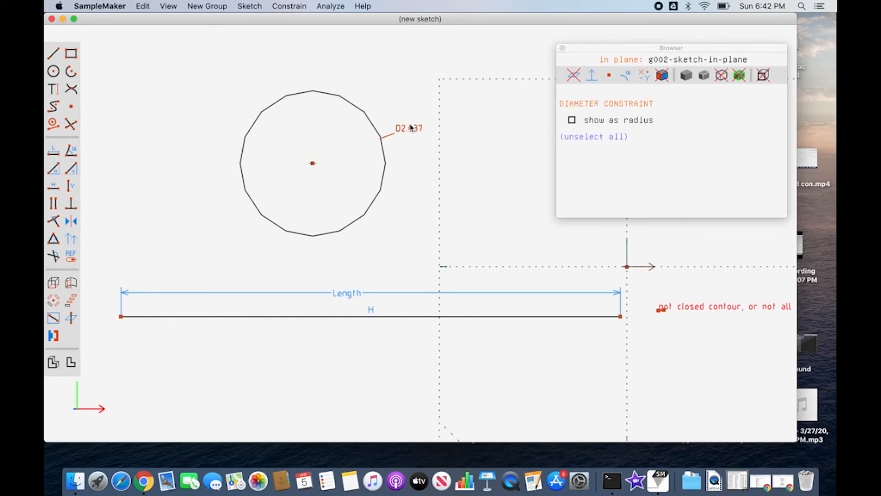
left_click(573, 121)
left_click(416, 164)
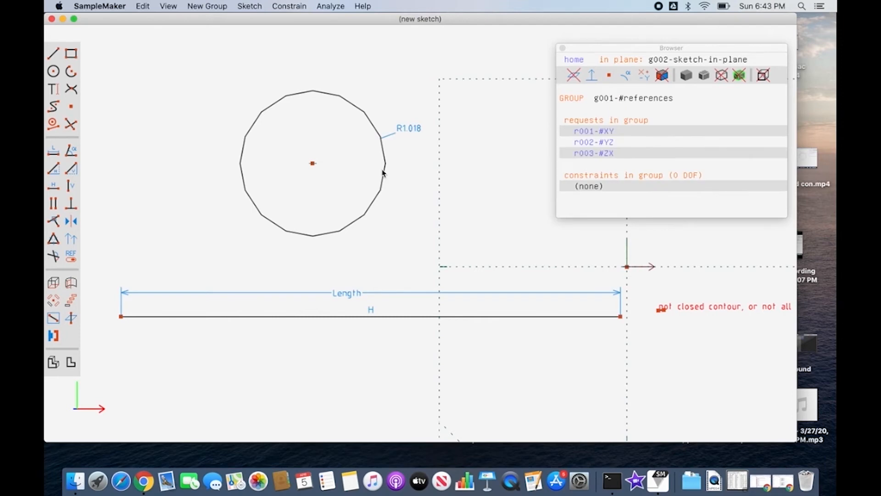
Replace the circle's radius value with a new parameter named Radius and give that parameter a value.
left_click(384, 170)
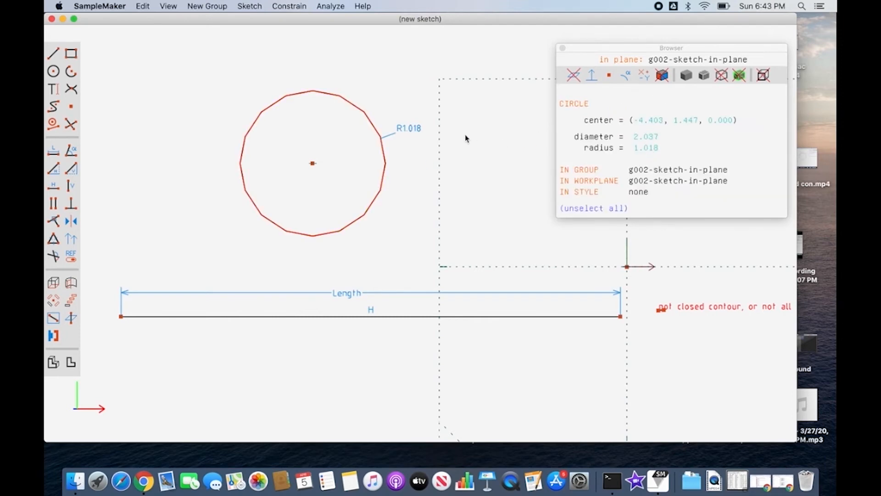
double_click(413, 128)
type("Radius")
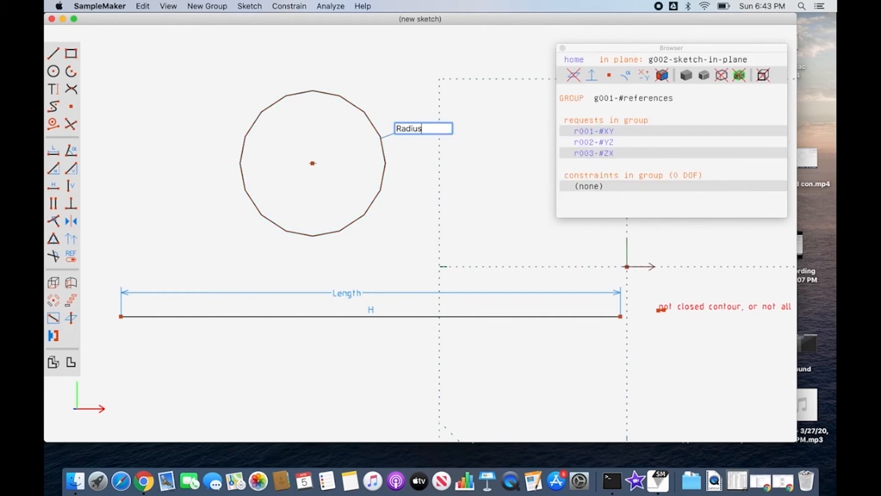
key("Return")
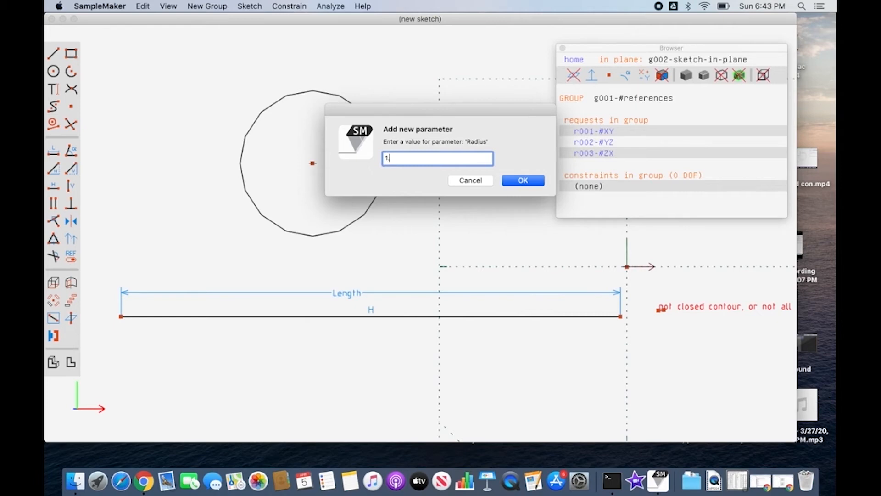
left_click(538, 184)
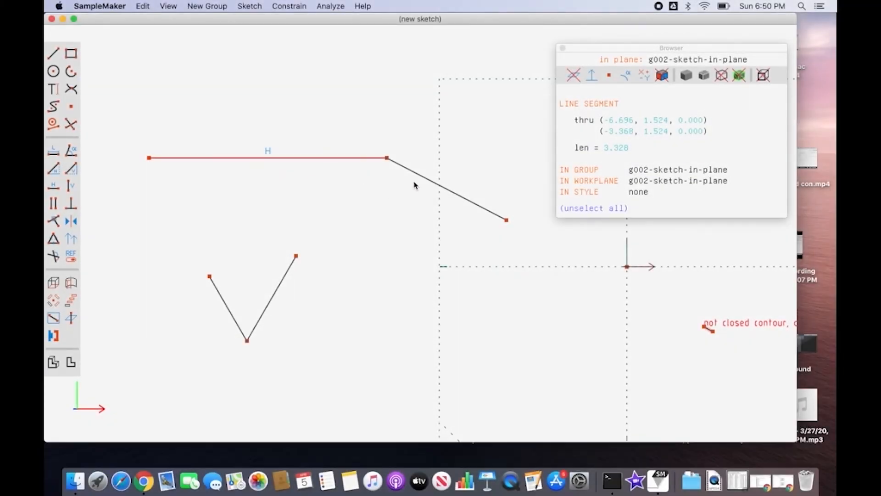
Add an angle dimension between the horizontal line and the connected slanted line, and place its label above their shared point.
left_click(416, 181)
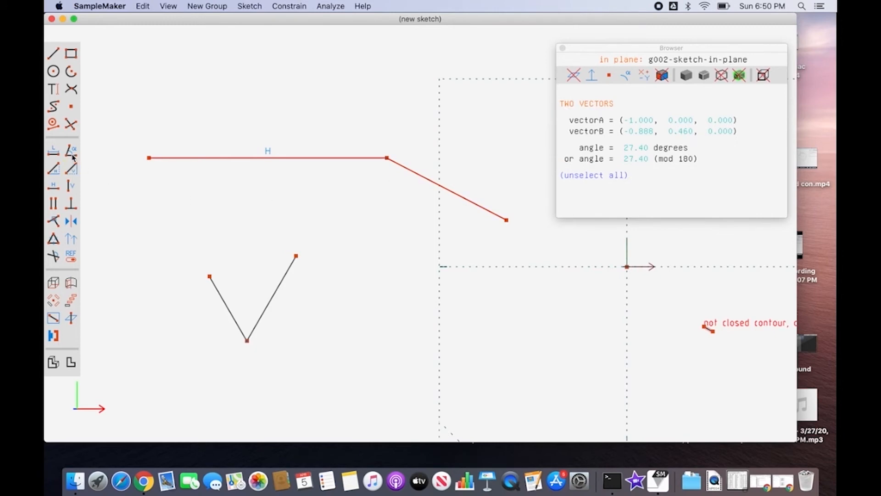
left_click(296, 6)
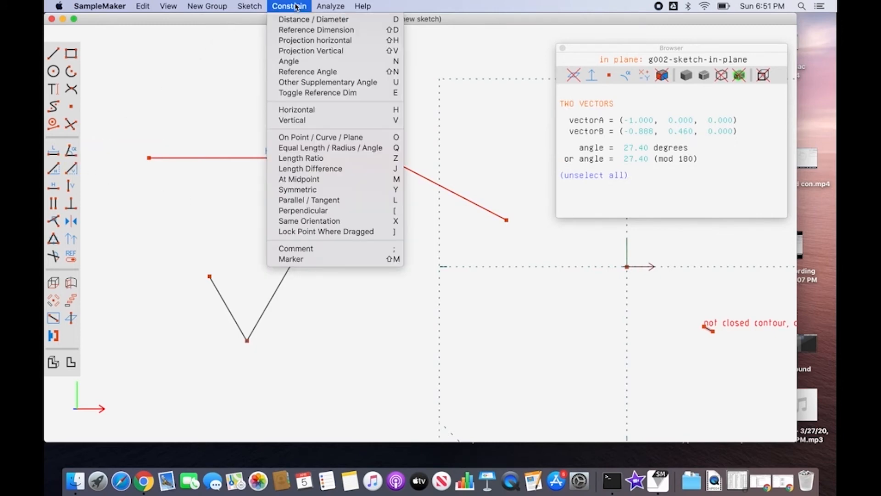
left_click(350, 62)
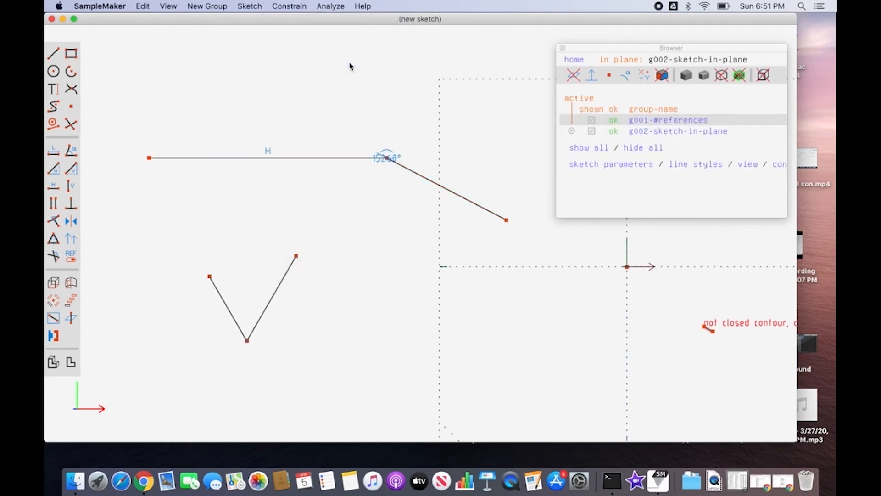
left_click_drag(384, 148, 387, 135)
Add an angle dimension between the two lines of the V shape and move its label below the vertex.
left_click(289, 271)
left_click(230, 307)
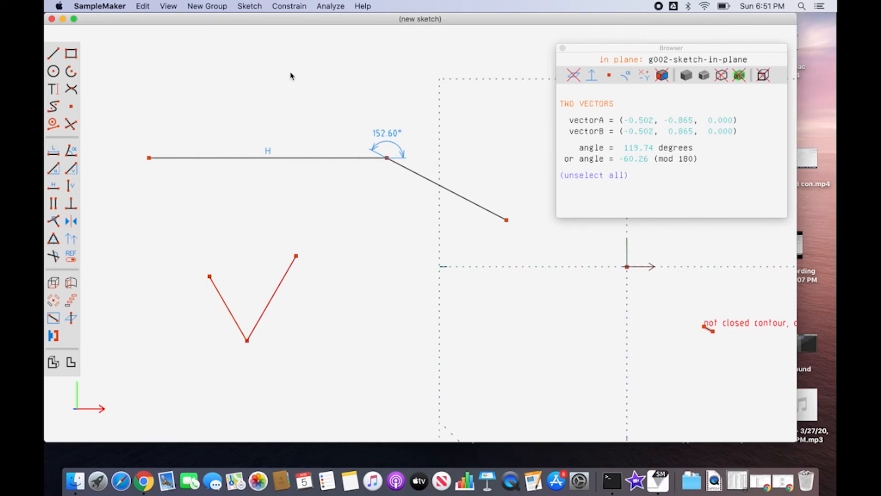
left_click(74, 155)
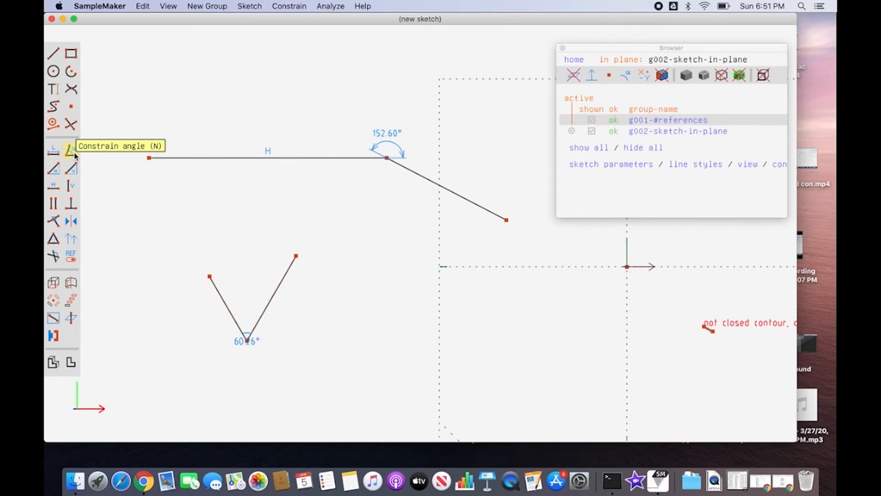
left_click(251, 341)
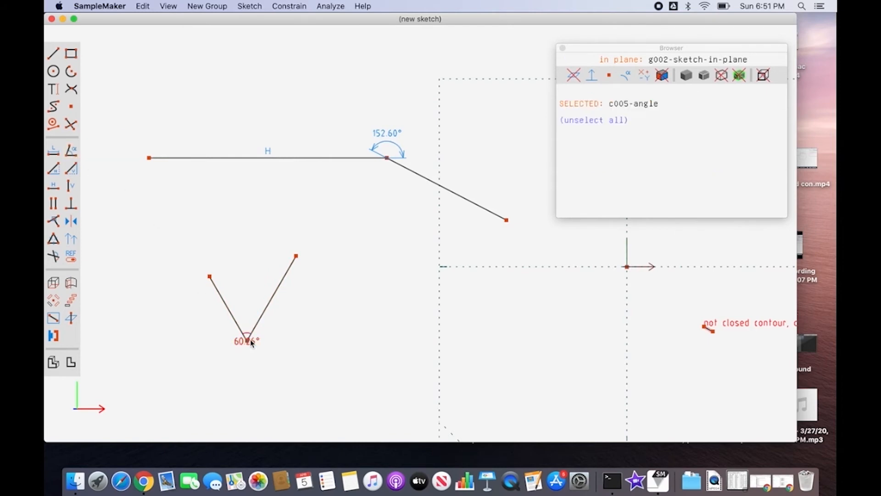
left_click_drag(251, 341, 251, 360)
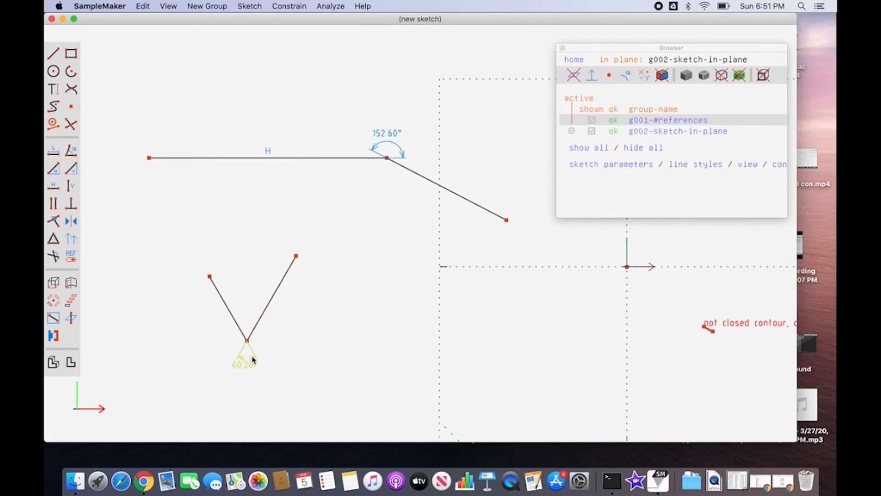
Switch both angle dimensions, on the upper line pair and on the V shape, to their other supplementary angles.
left_click(394, 144)
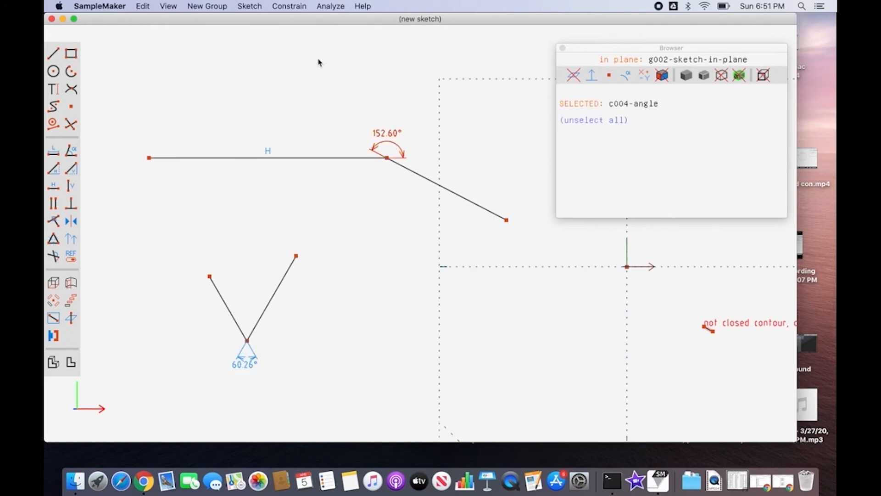
left_click(295, 7)
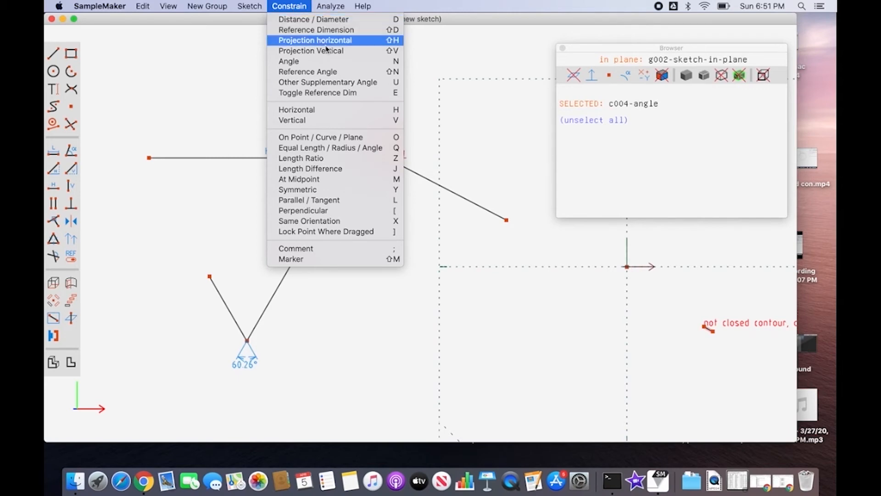
left_click(366, 86)
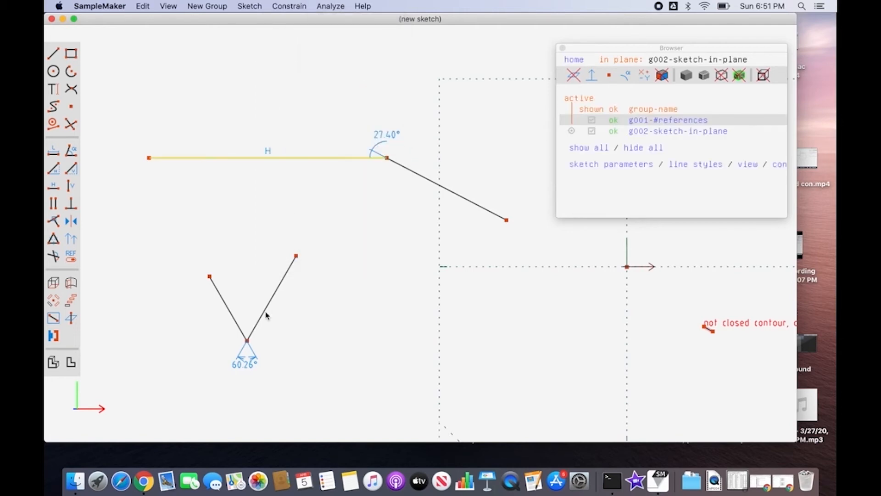
left_click(249, 358)
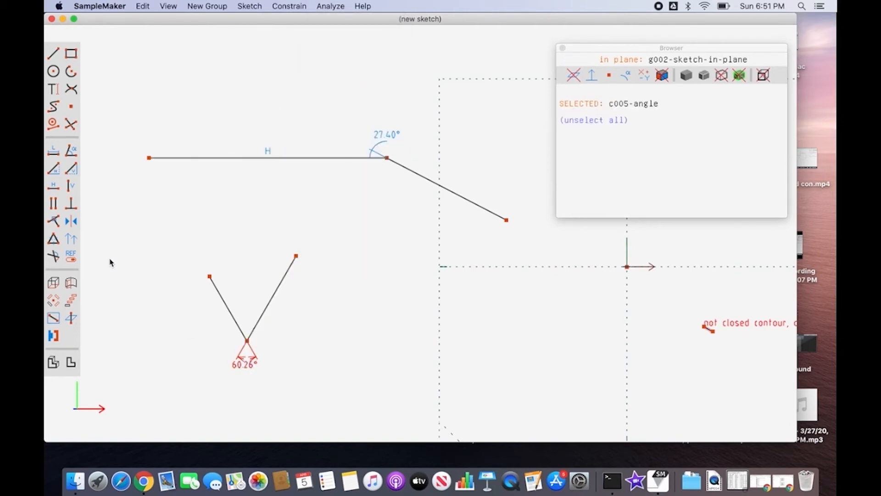
left_click(55, 257)
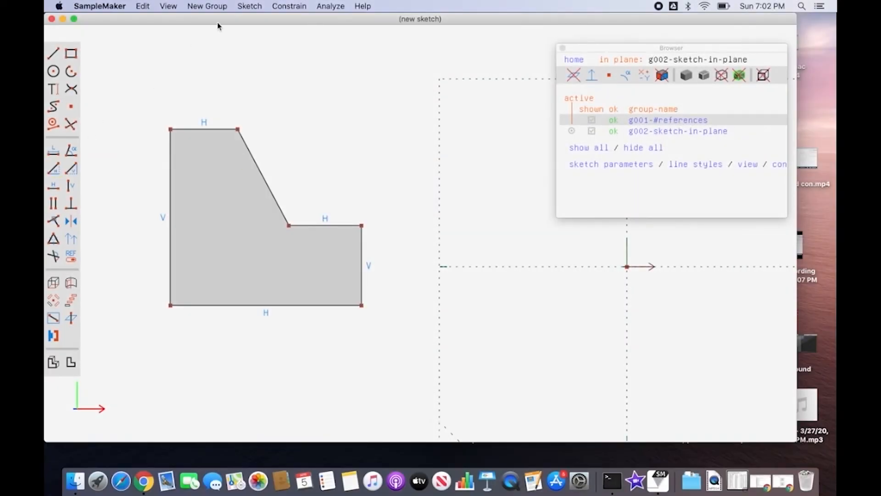
Add a horizontal projection dimension between the endpoints of the profile's top edge and place it above the profile.
left_click(289, 6)
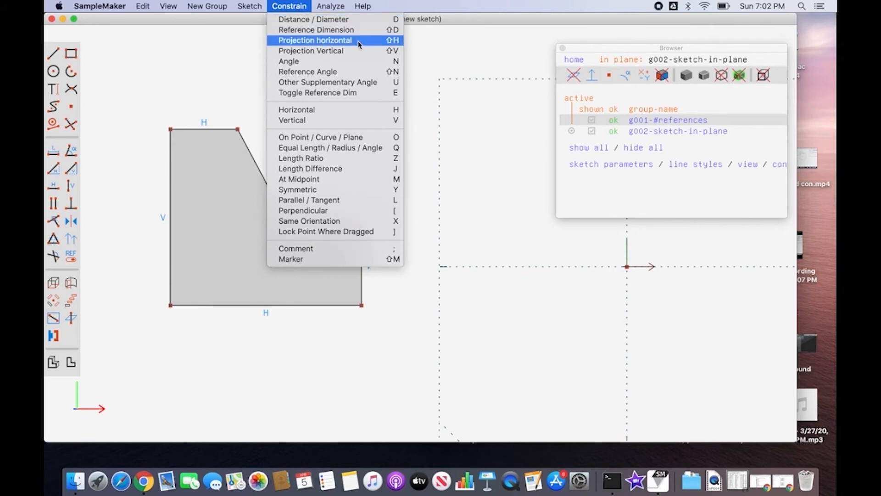
left_click(179, 101)
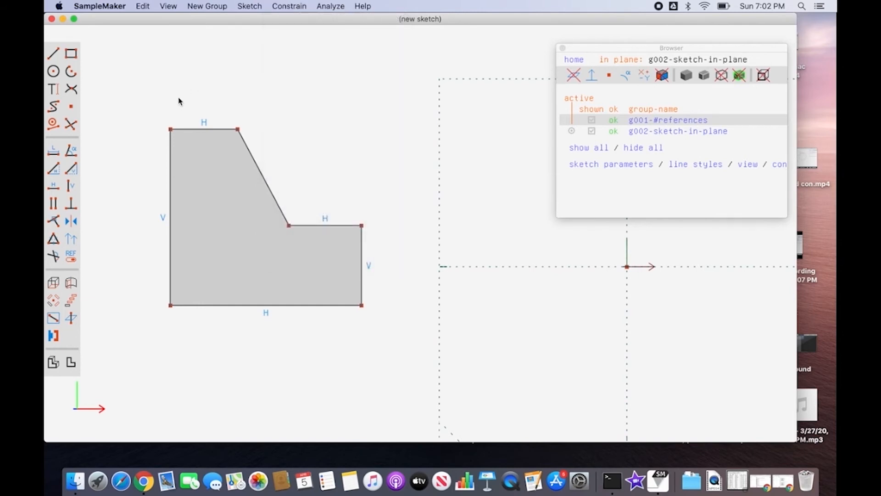
left_click(170, 129)
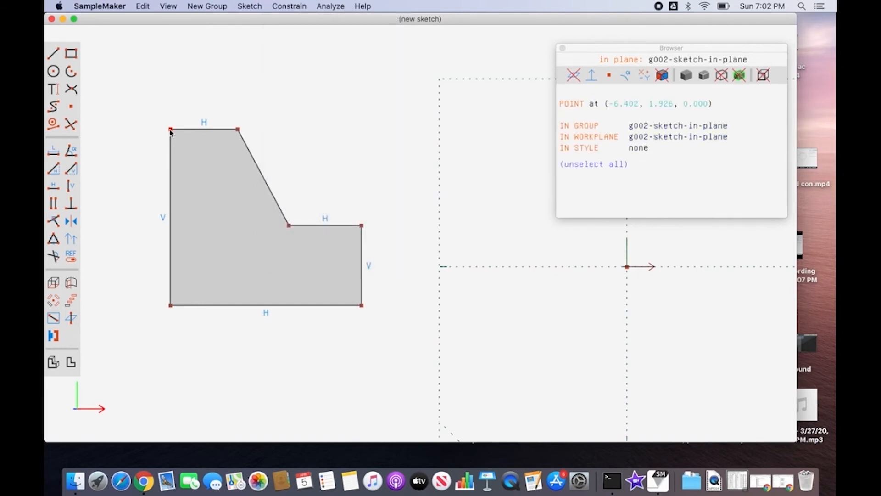
left_click(237, 129)
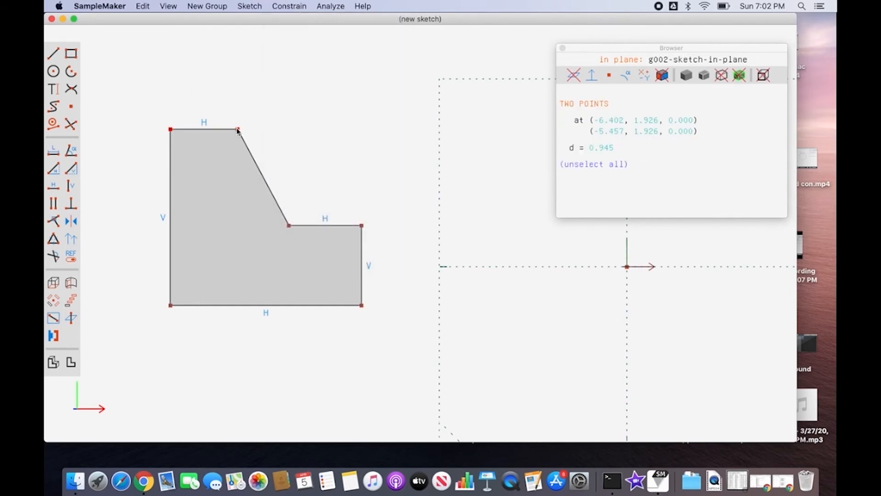
left_click(56, 171)
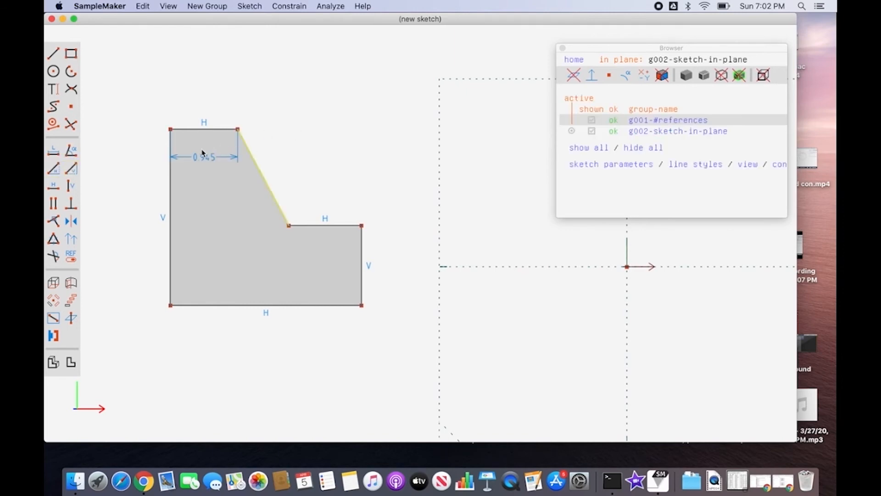
left_click(206, 156)
left_click_drag(206, 159, 205, 102)
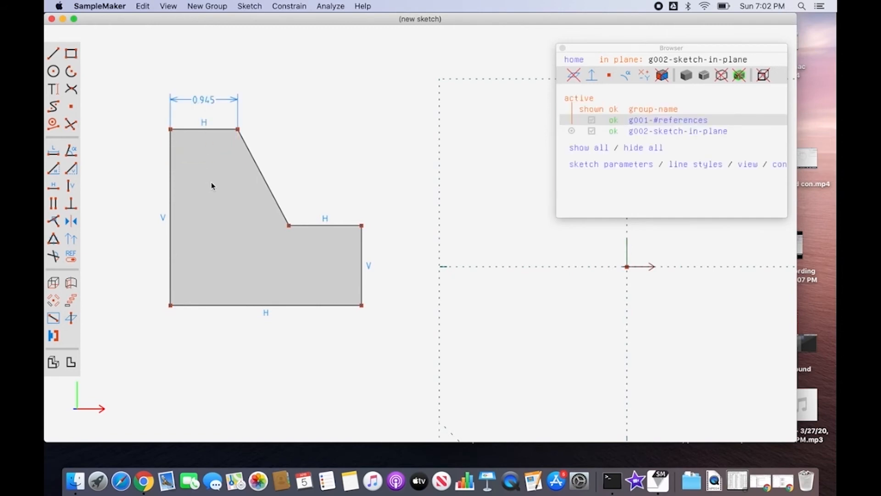
Add a horizontal projection dimension from the profile's upper-left corner to its inner corner and move it a little higher.
left_click(171, 129)
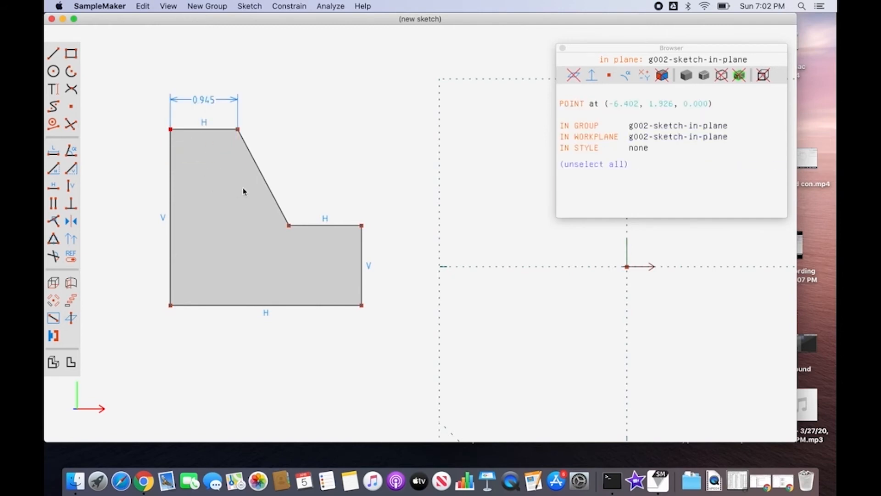
left_click(291, 227)
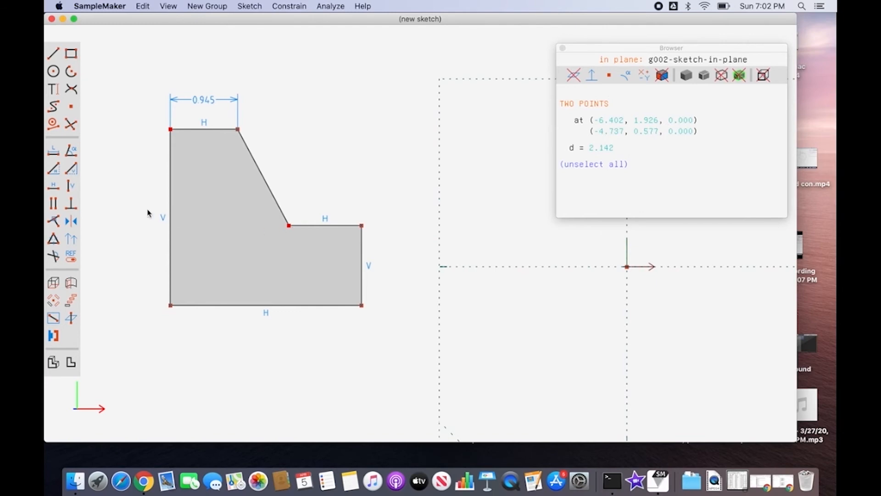
left_click(53, 173)
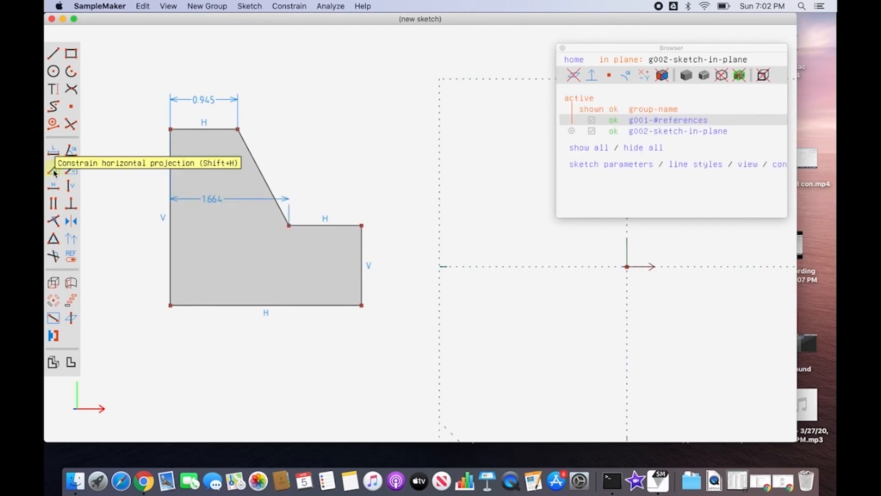
left_click(212, 199)
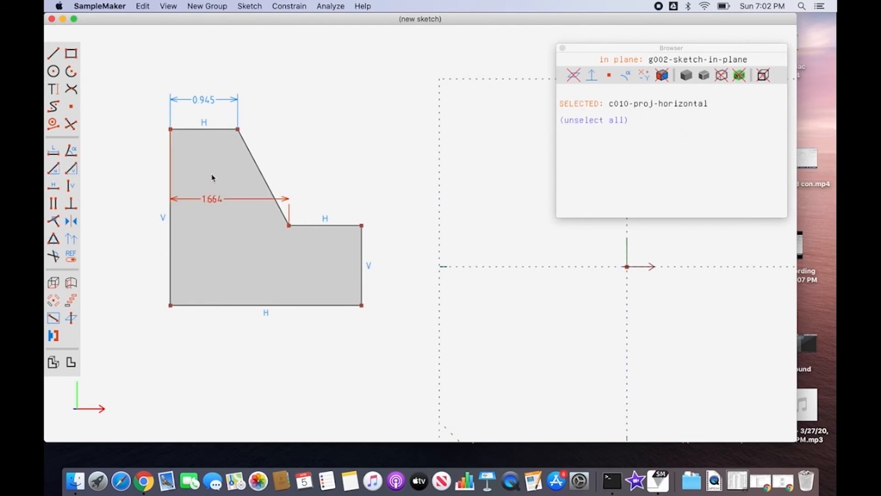
left_click_drag(212, 198, 212, 174)
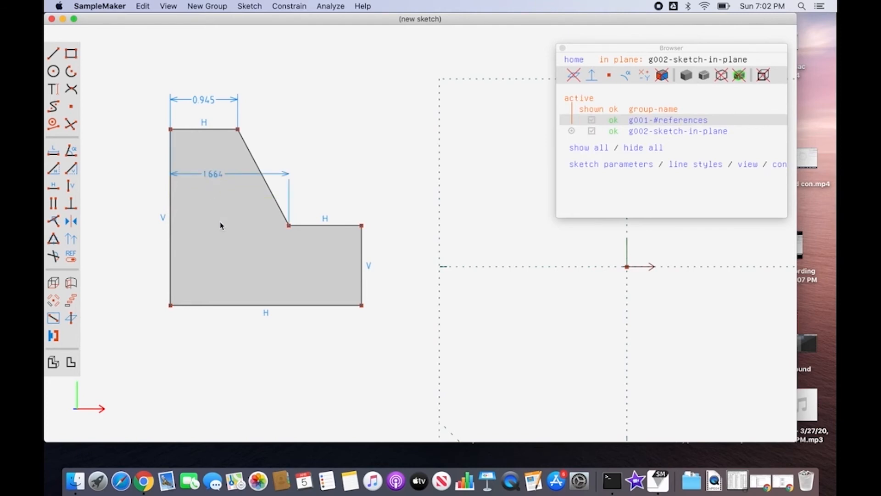
Add a horizontal projection dimension between the two endpoints of the profile's lower horizontal step edge.
left_click(289, 226)
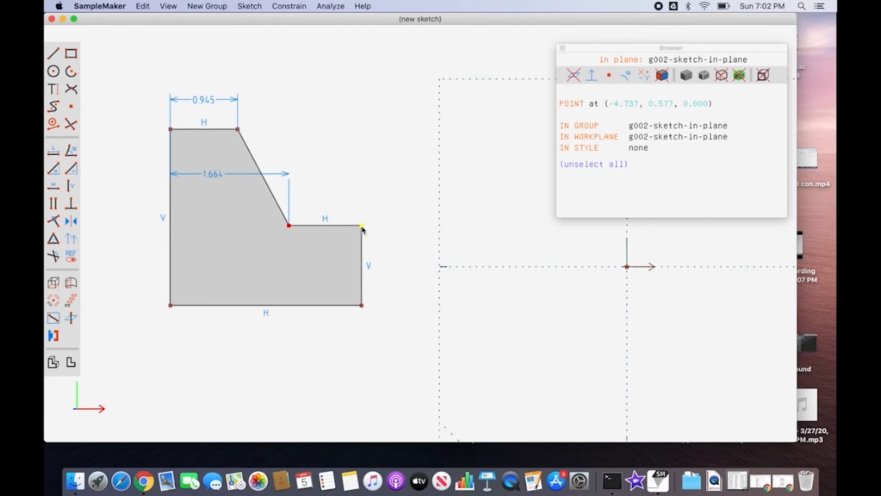
left_click(362, 226)
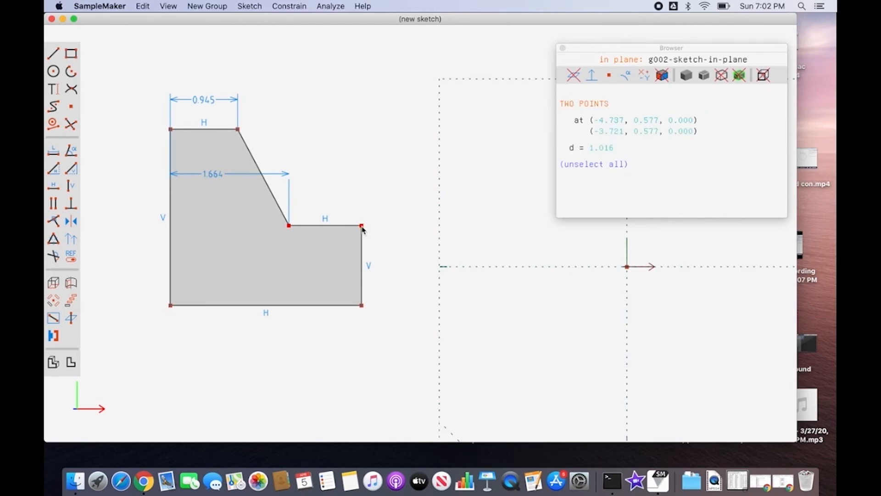
left_click(53, 169)
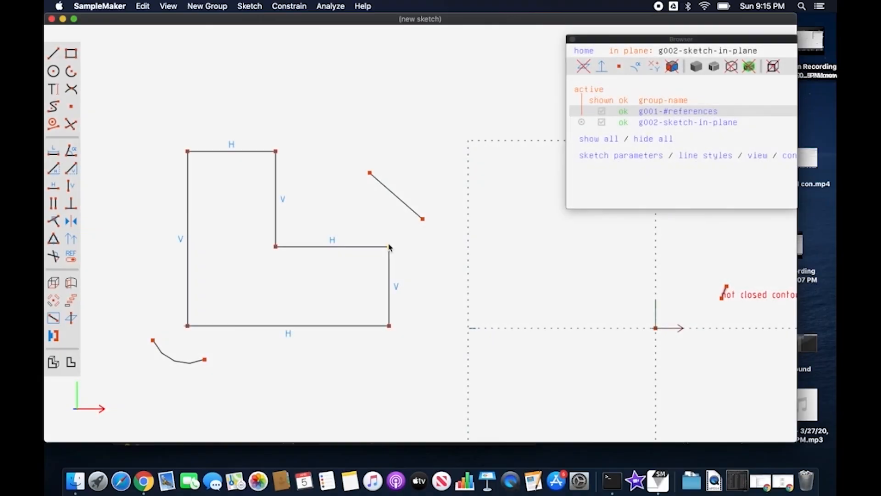
Constrain the right end of the L-shape's step edge to align vertically with the slanted line's lower endpoint.
left_click(388, 246)
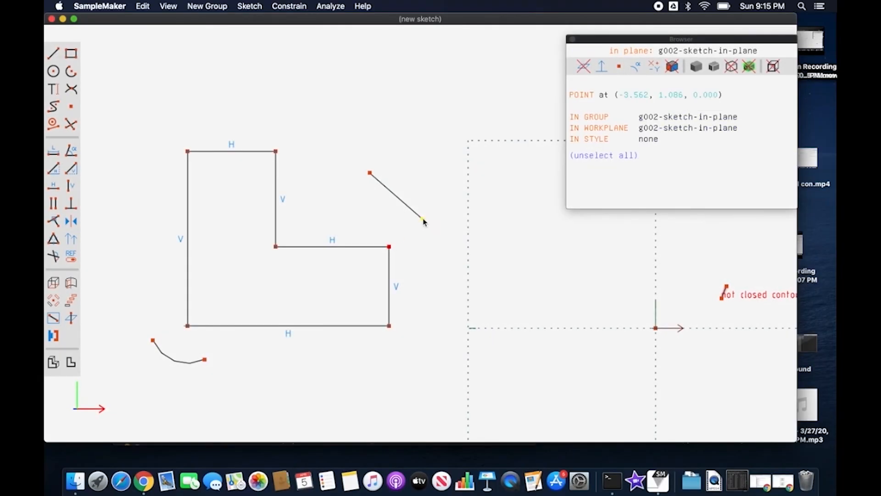
left_click(423, 219)
left_click(289, 6)
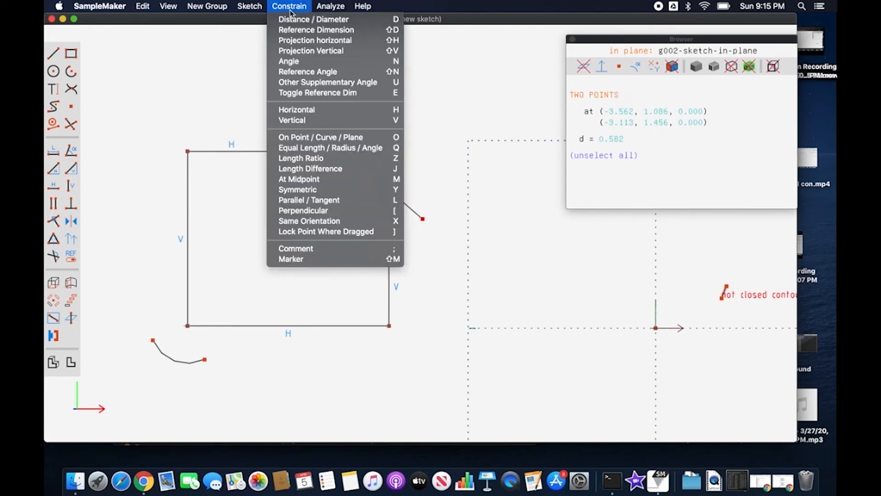
left_click(322, 121)
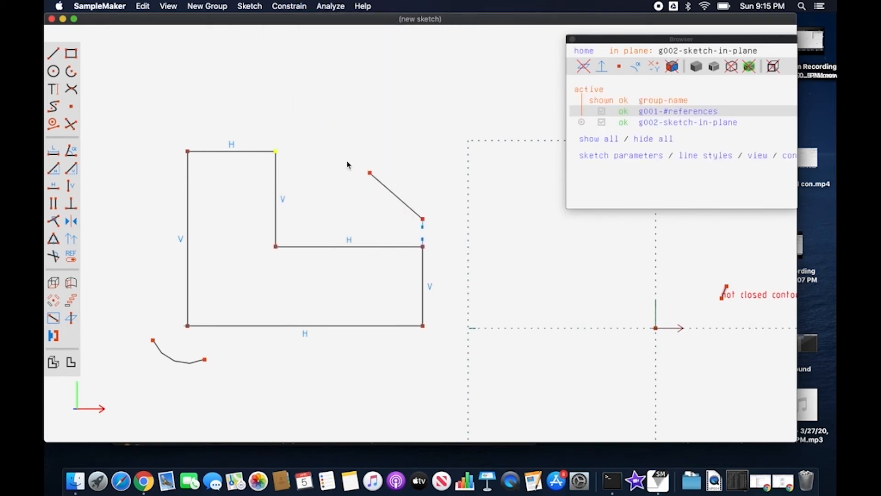
Constrain the slanted line's upper endpoint to align horizontally with the right corner of the L-shape's top edge.
left_click(370, 173)
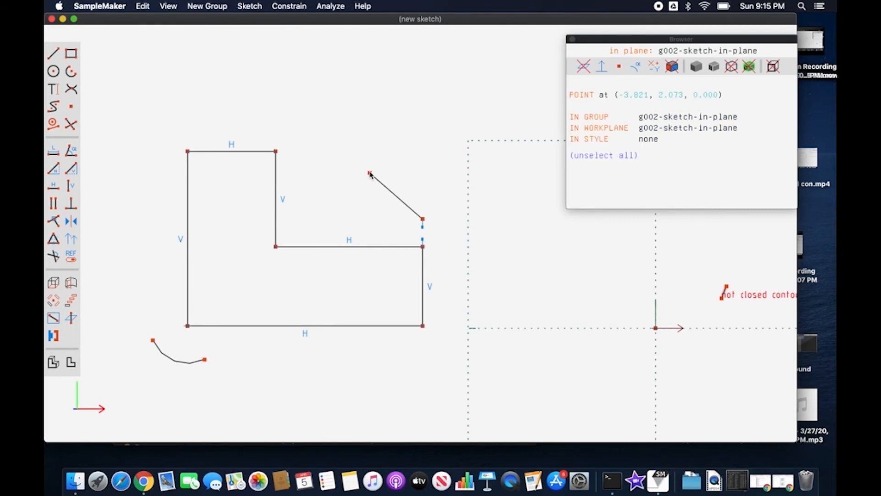
left_click(276, 151)
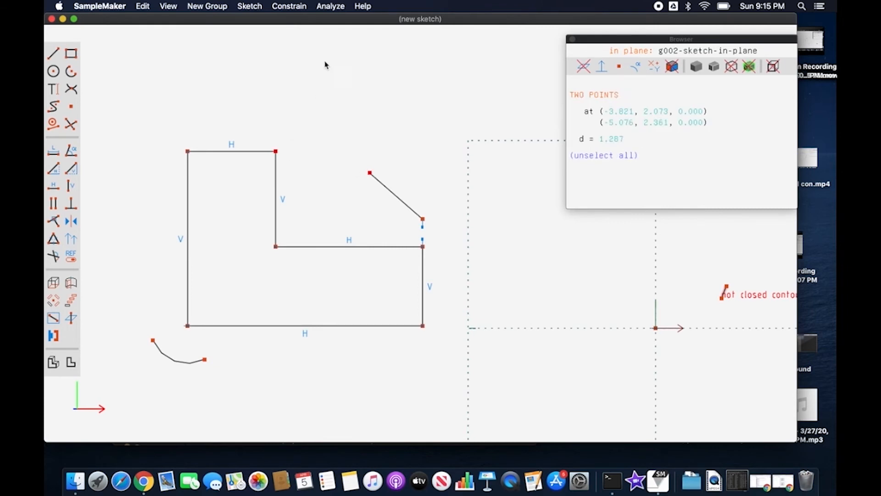
left_click(291, 6)
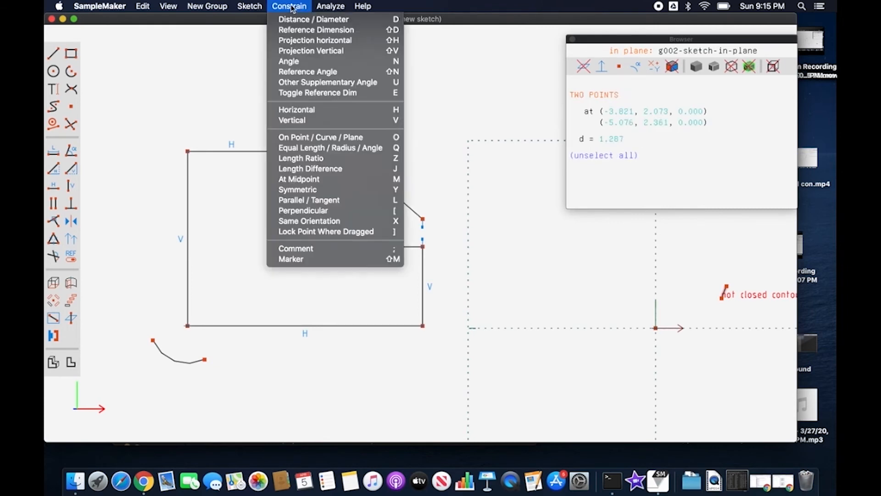
left_click(315, 109)
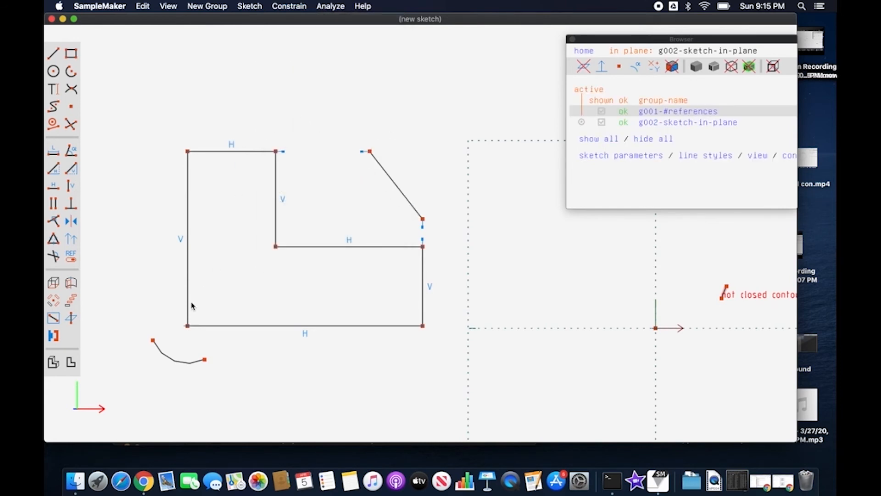
Constrain the L-shape's lower-left corner and the arc's right endpoint to align vertically.
left_click(188, 325)
left_click(204, 359)
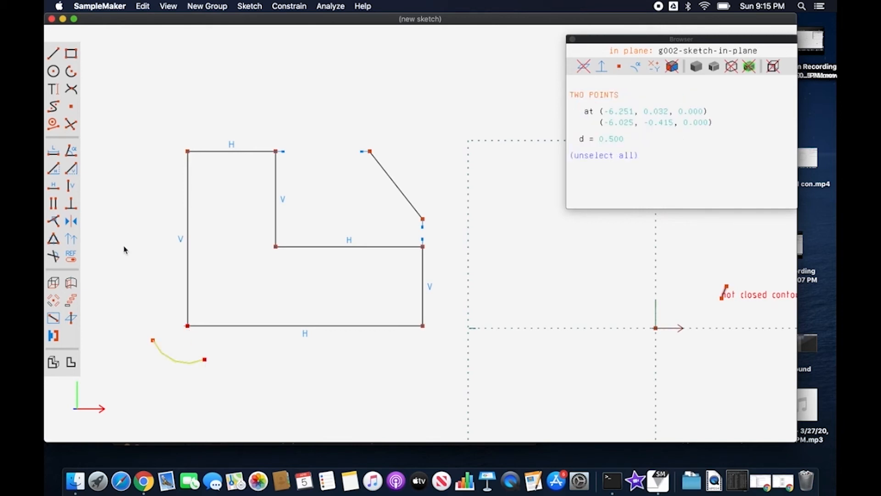
left_click(77, 188)
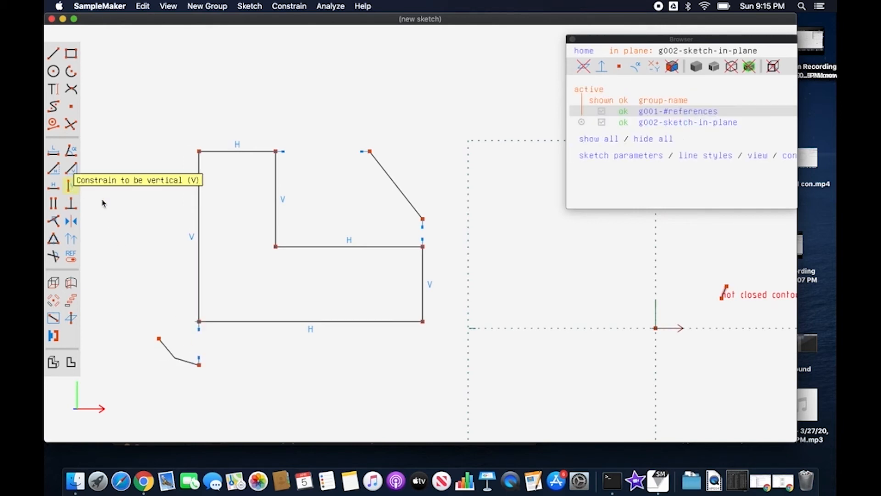
Constrain the L-shape's lower-left corner and the arc's left endpoint to align horizontally.
left_click(200, 322)
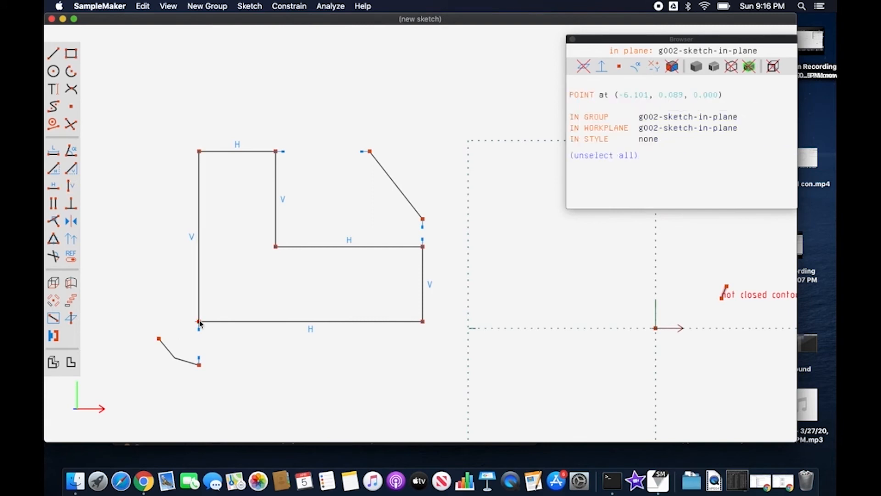
left_click(160, 339)
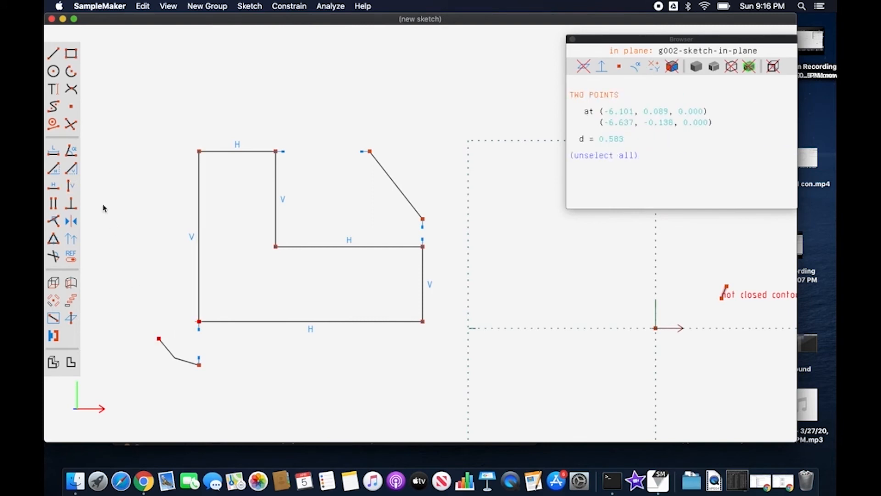
left_click(56, 186)
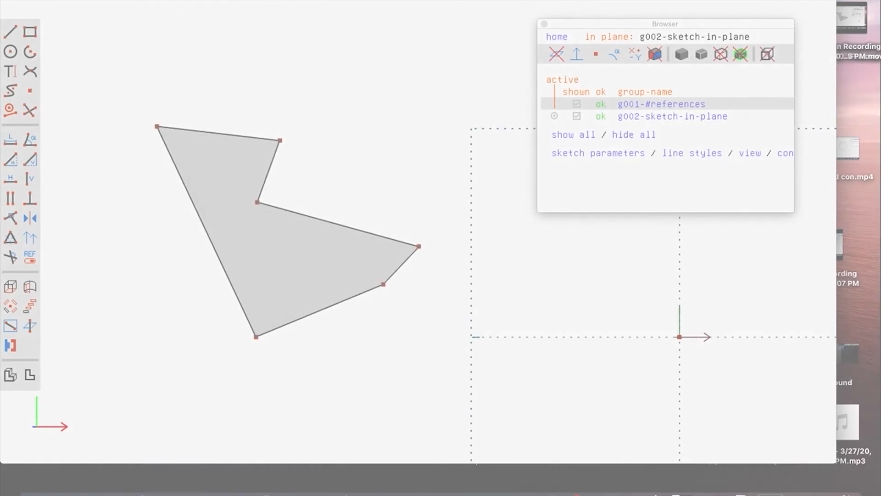
Constrain the closed profile's top edge to be horizontal and the short edge descending from its right end to be vertical.
left_click(275, 1)
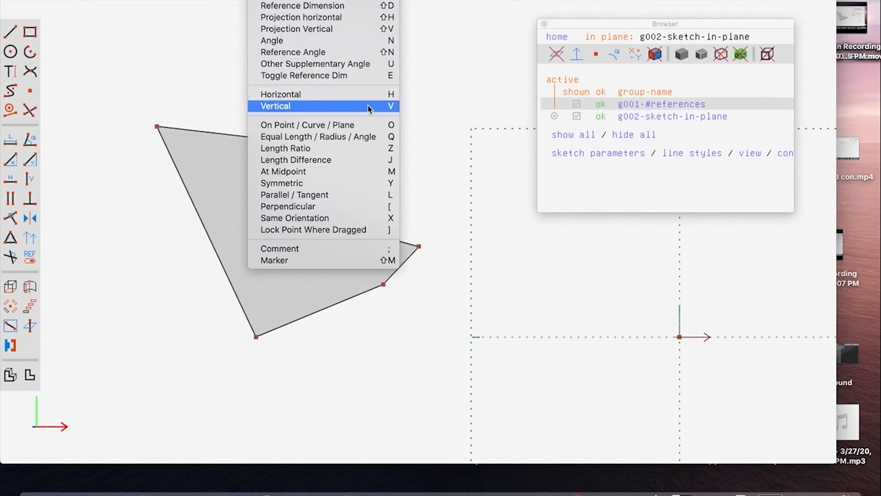
left_click(201, 81)
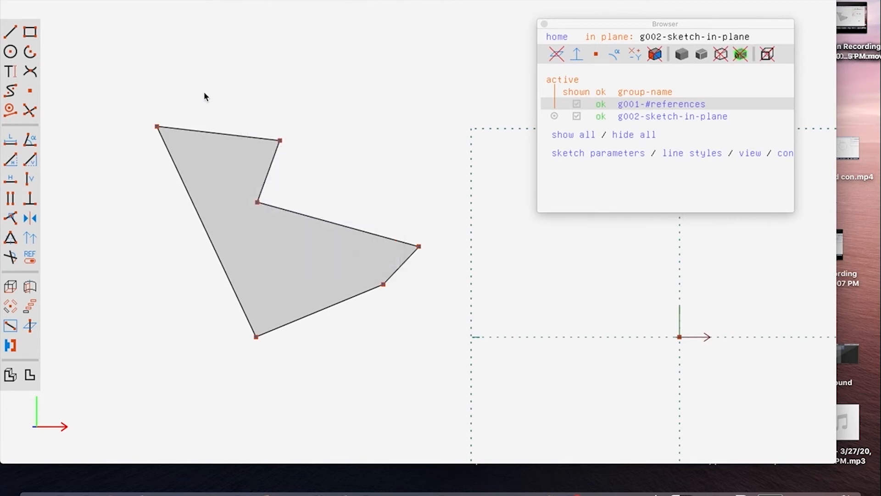
left_click(221, 132)
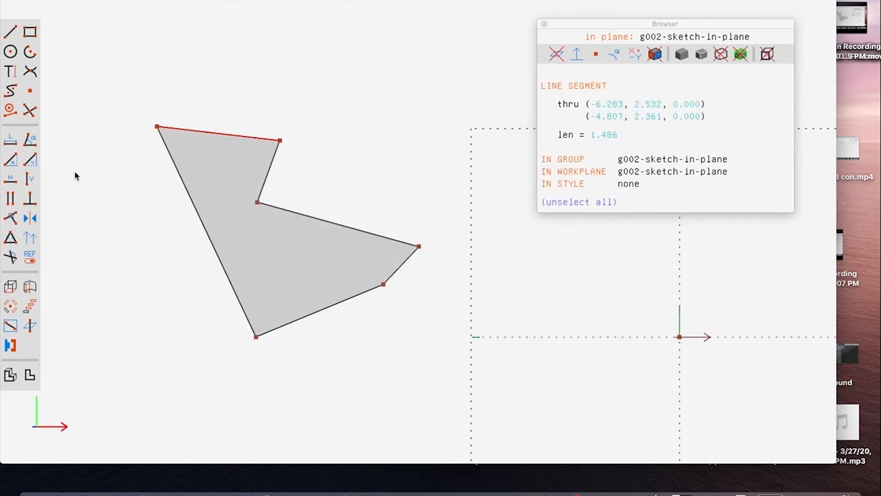
left_click(9, 182)
left_click(270, 175)
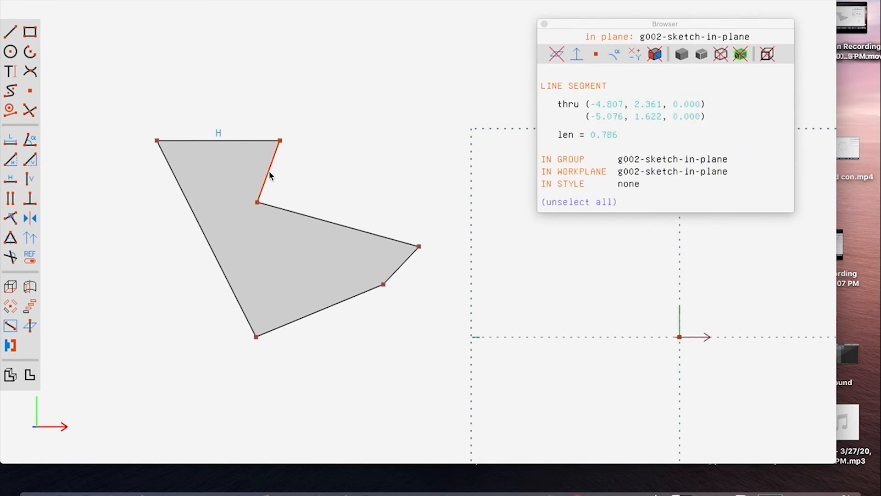
left_click(29, 176)
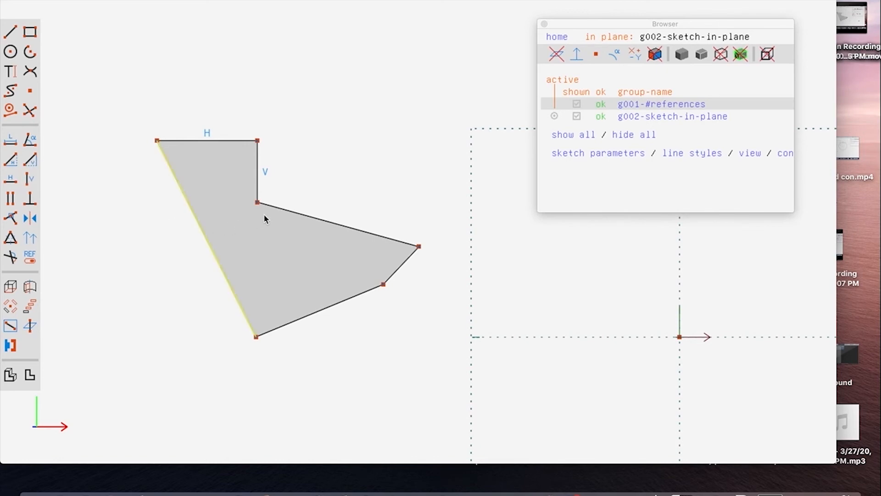
Constrain the profile's middle step edge and its bottom edge to be horizontal.
left_click(290, 206)
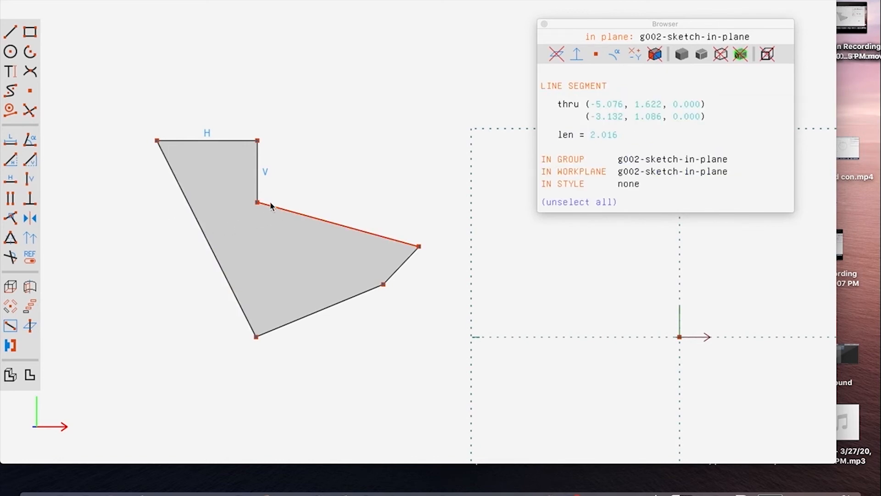
left_click(10, 182)
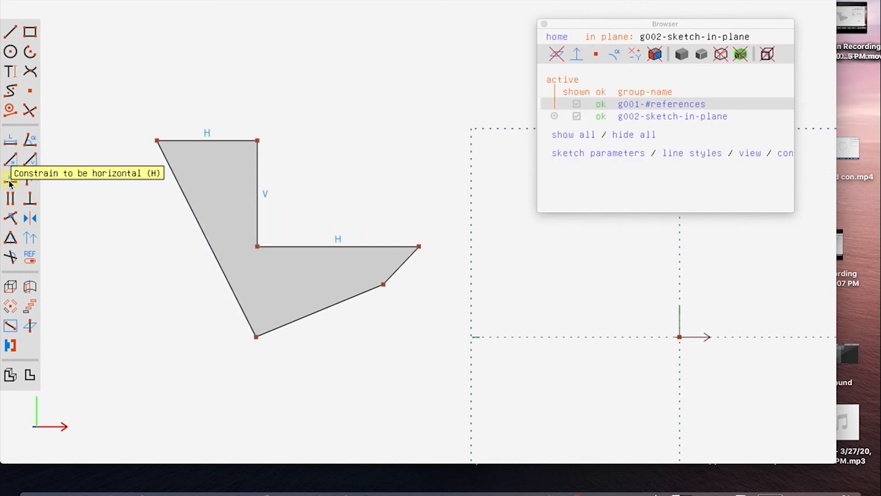
left_click(347, 298)
key("h")
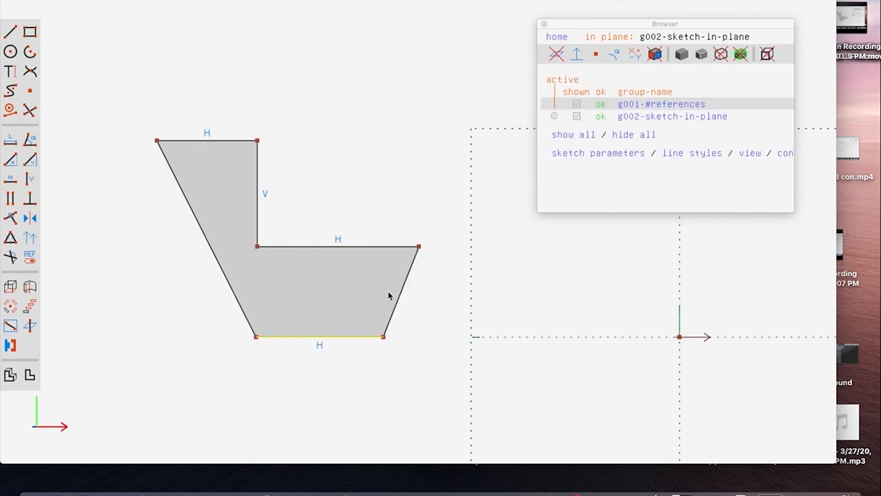
Make the profile's right edge vertical, and its long left edge vertical after moving the lower-left corner outward below the top-left corner.
left_click(401, 296)
key("v")
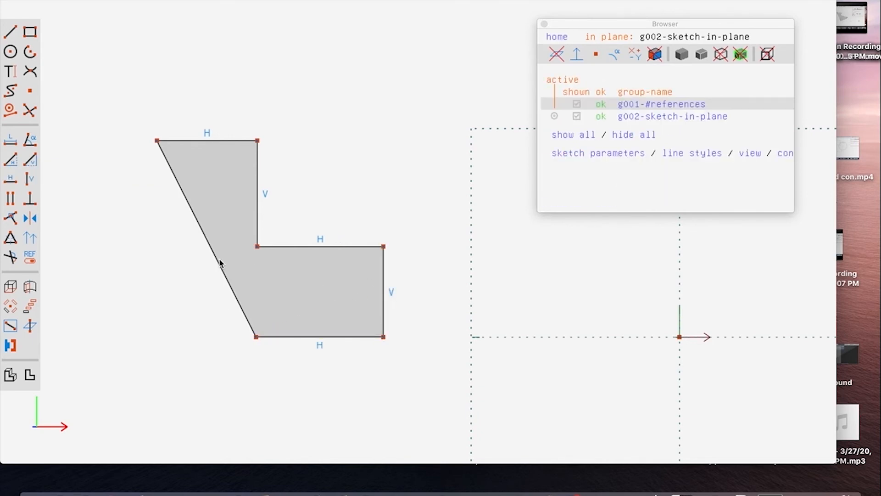
left_click_drag(253, 338, 174, 334)
left_click(170, 294)
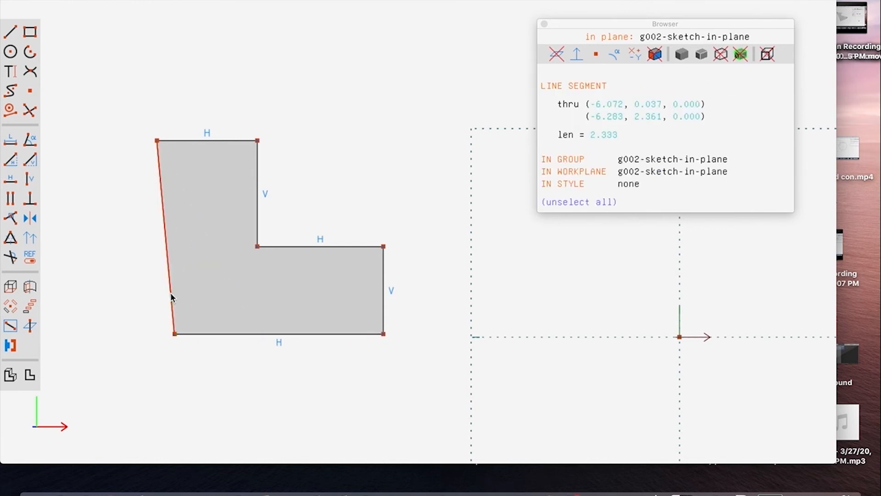
key("v")
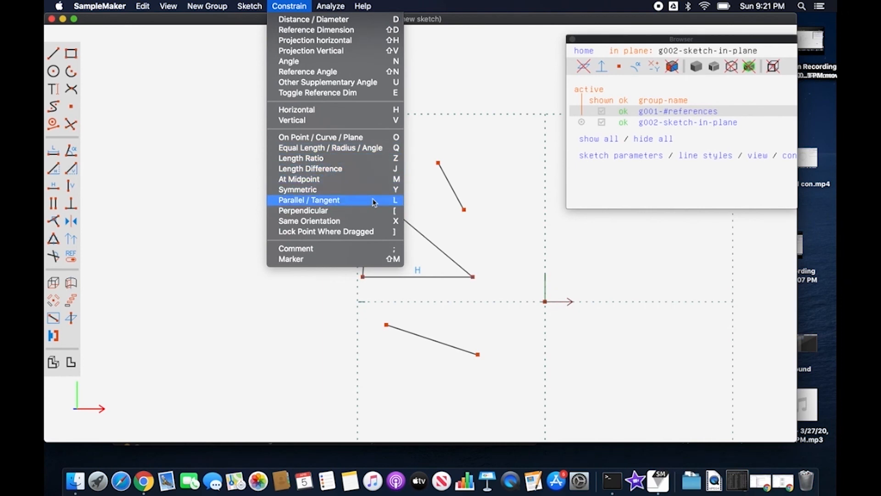
Constrain the separate line to the right of the triangle to be parallel to the triangle's slanted right side.
left_click(443, 139)
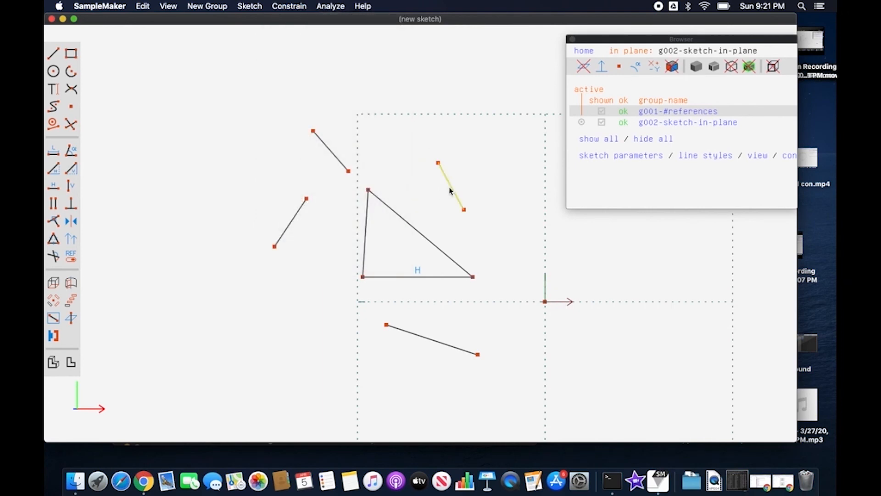
left_click(449, 191)
left_click(424, 236)
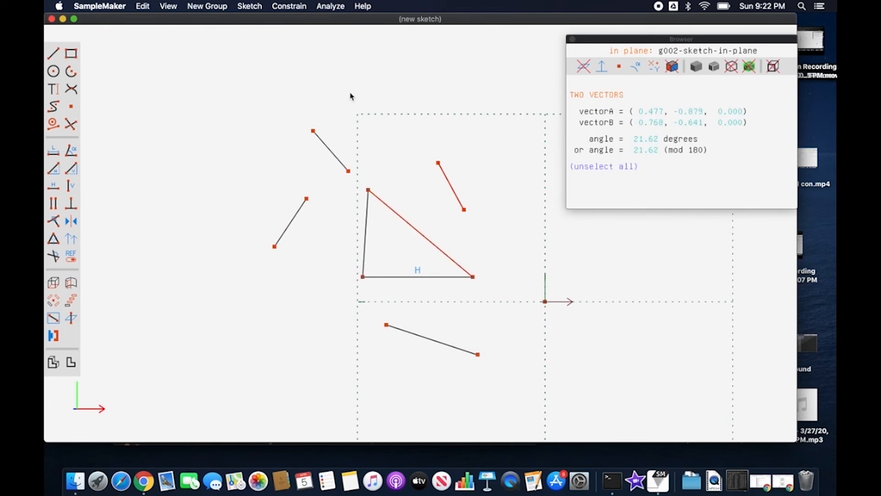
left_click(292, 6)
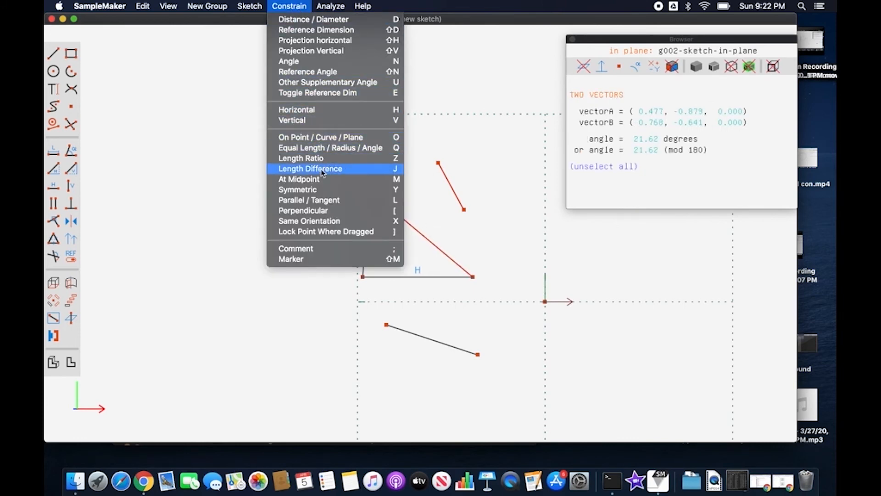
left_click(328, 201)
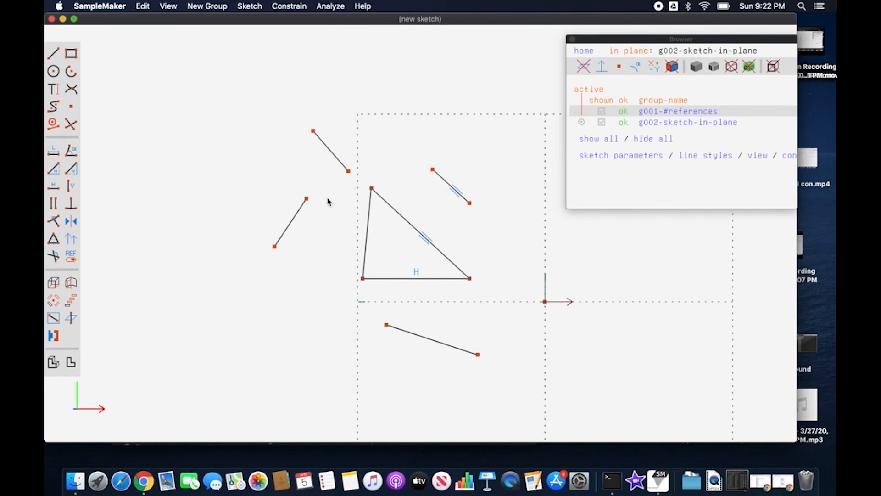
Constrain the triangle's left side and the separate line to its left to be parallel.
left_click(368, 234)
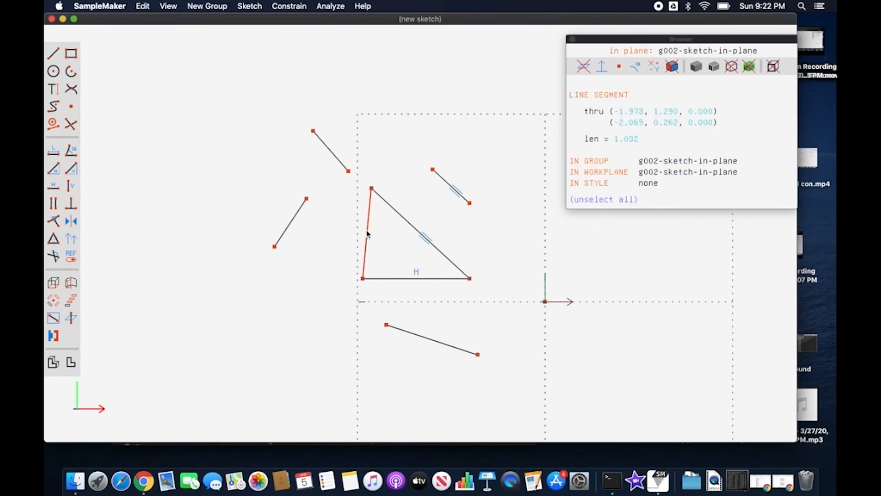
left_click(297, 212)
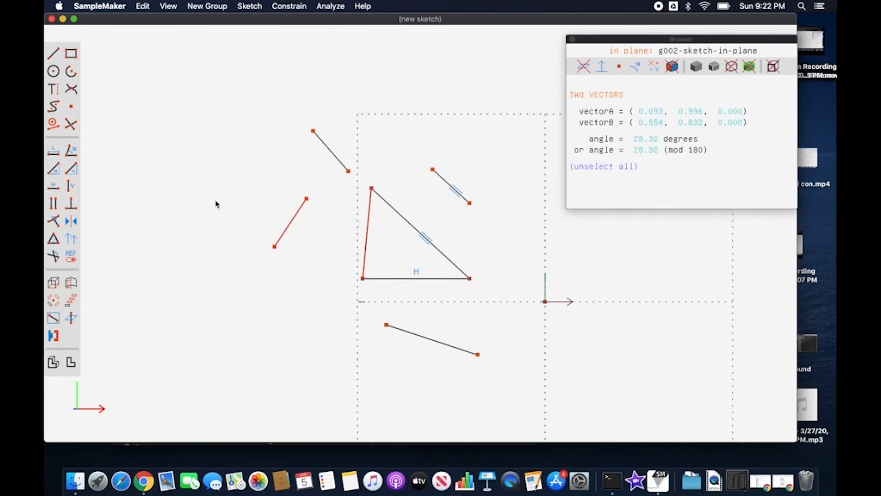
left_click(53, 203)
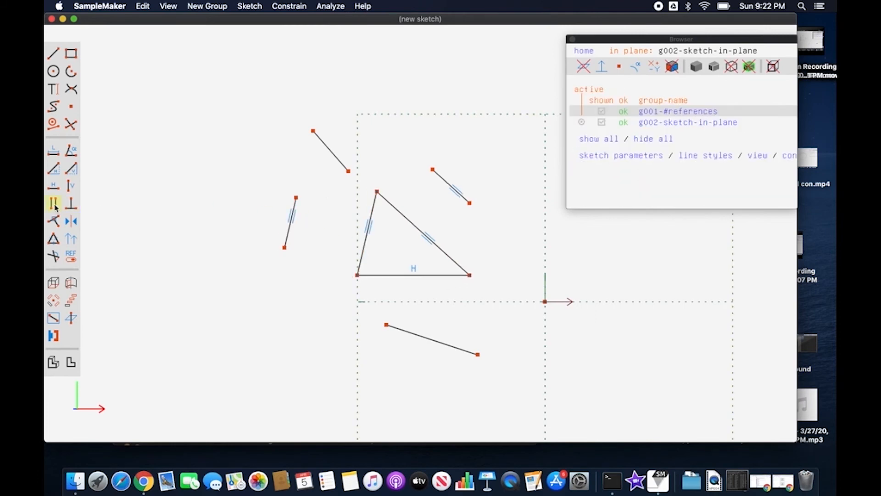
Constrain the triangle's horizontal base and the slanted line below it to be parallel.
left_click(367, 229)
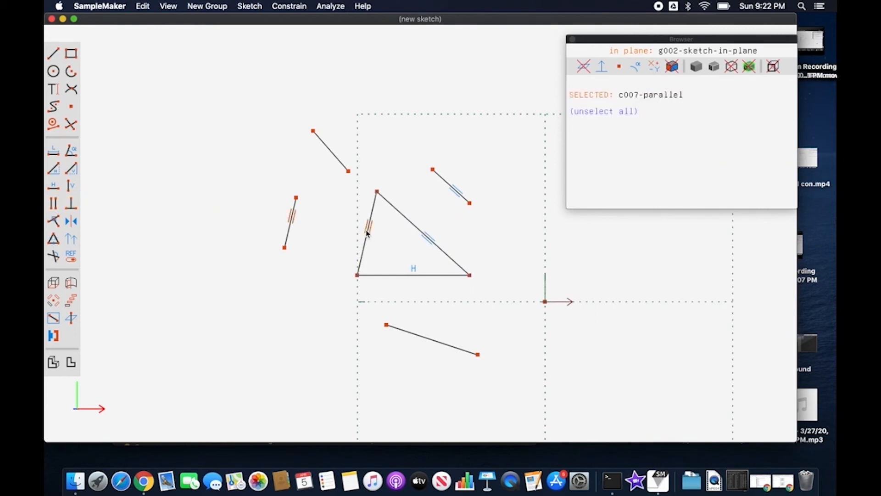
left_click(411, 267)
left_click(421, 275)
left_click(426, 339)
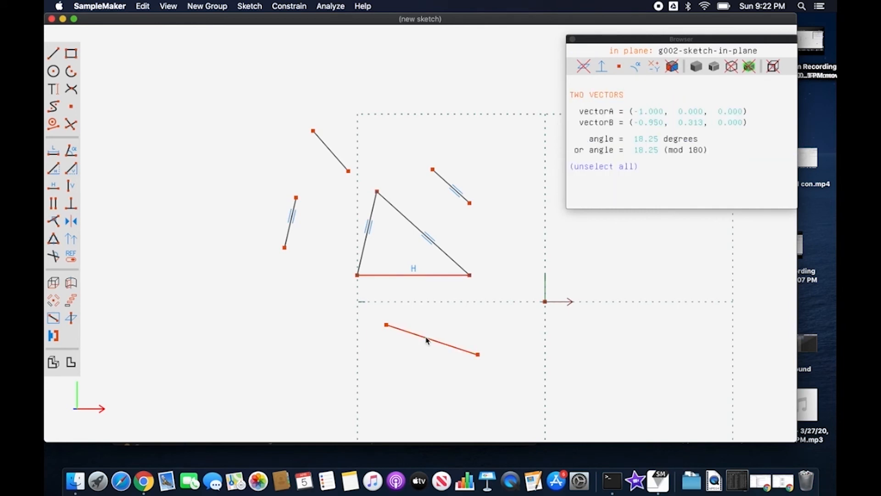
left_click(53, 205)
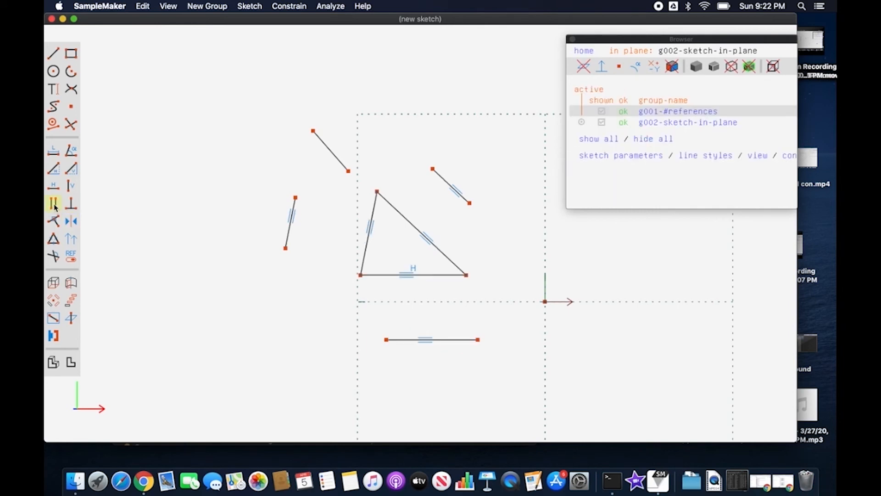
Constrain the separate line above and to the left of the triangle to be parallel to the triangle's slanted right side.
left_click(332, 156)
left_click(406, 221)
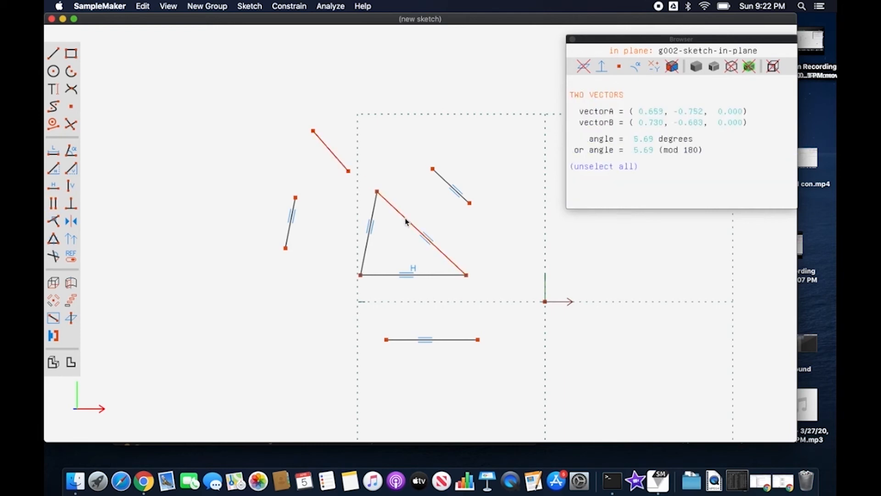
left_click(53, 204)
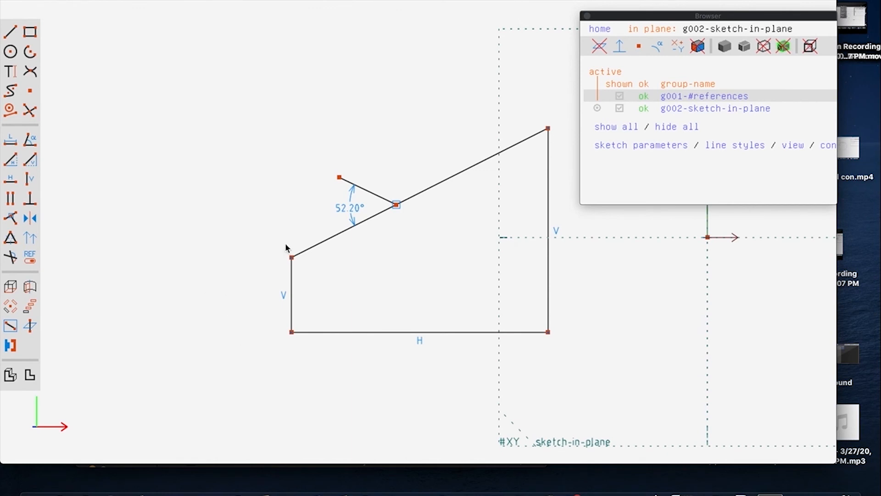
Replace the 52.20° angle dimension between the short line and the profile's slanted top edge with a perpendicular constraint.
left_click(346, 210)
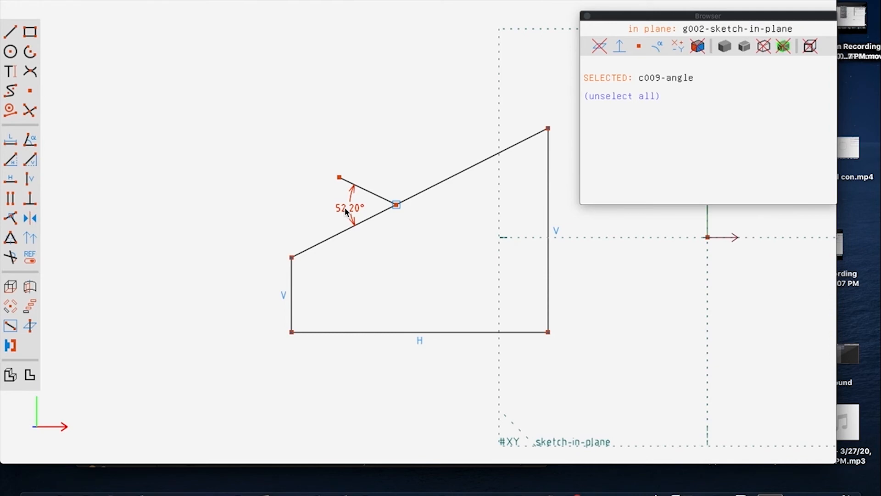
key("Delete")
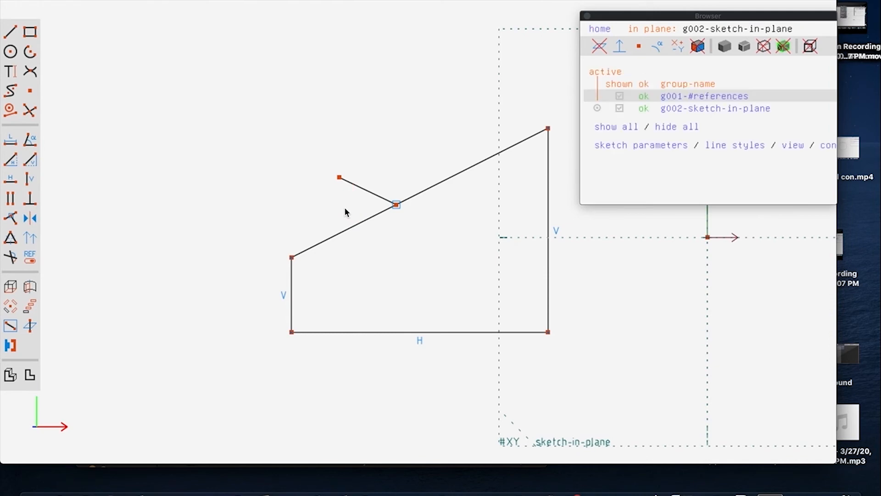
left_click(366, 194)
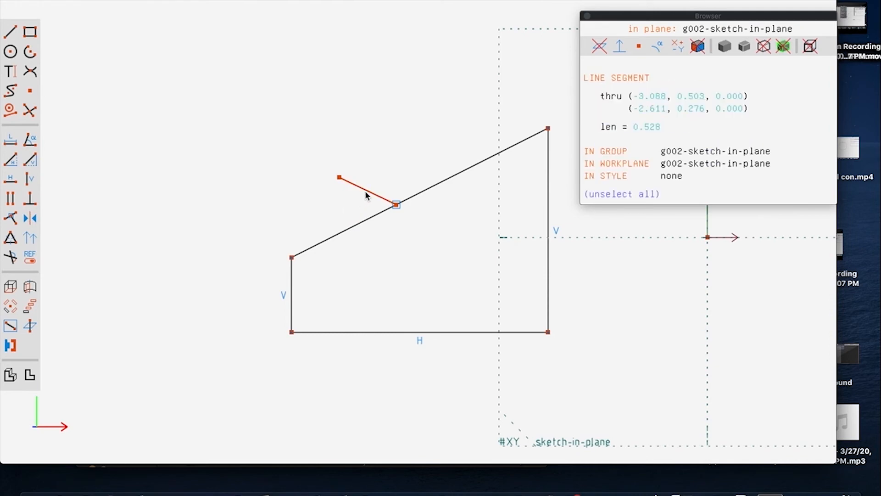
left_click(357, 224)
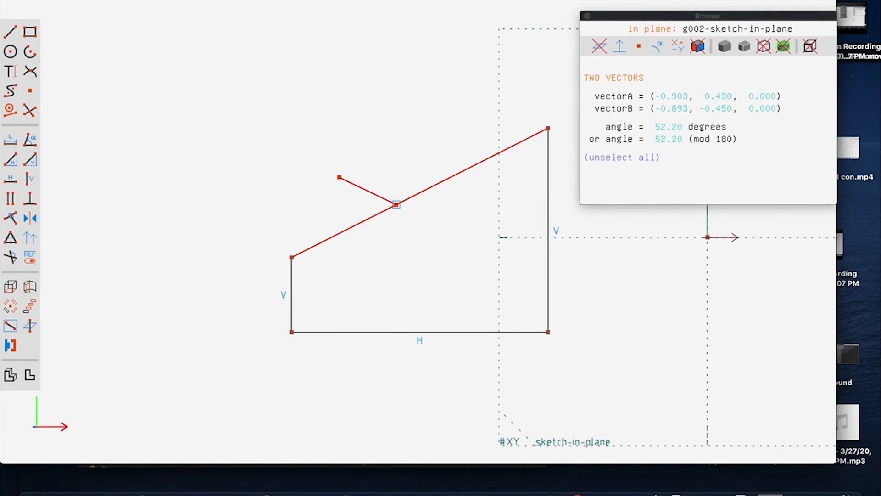
left_click(269, 0)
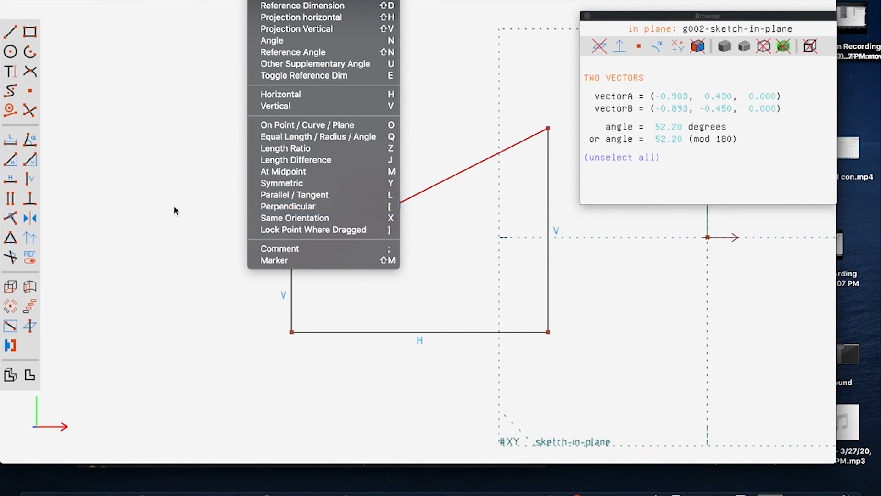
left_click(29, 199)
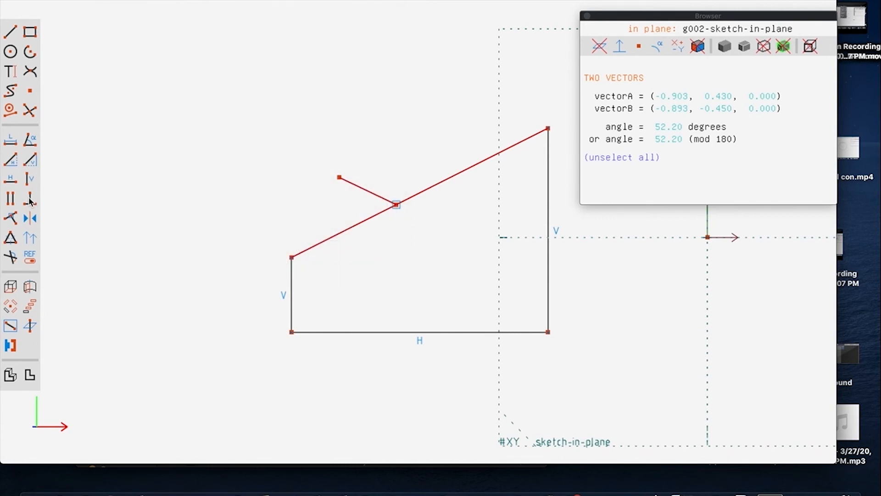
left_click(28, 199)
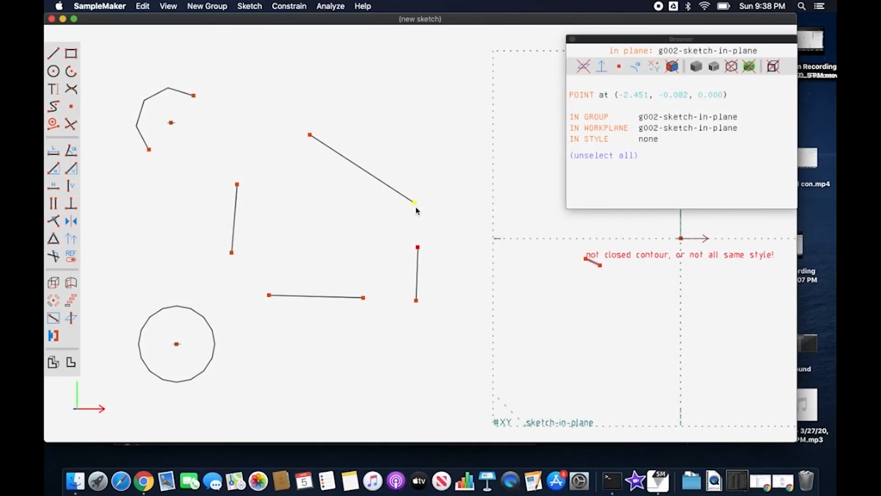
Apply an On Point constraint joining the long slanted line's lower endpoint to the upper endpoint of the short near-vertical line below it.
left_click(414, 202)
left_click(294, 8)
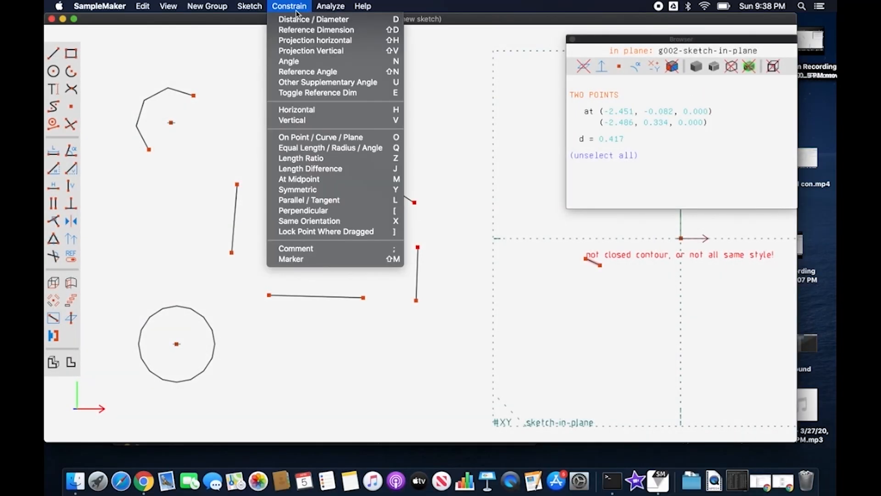
left_click(340, 137)
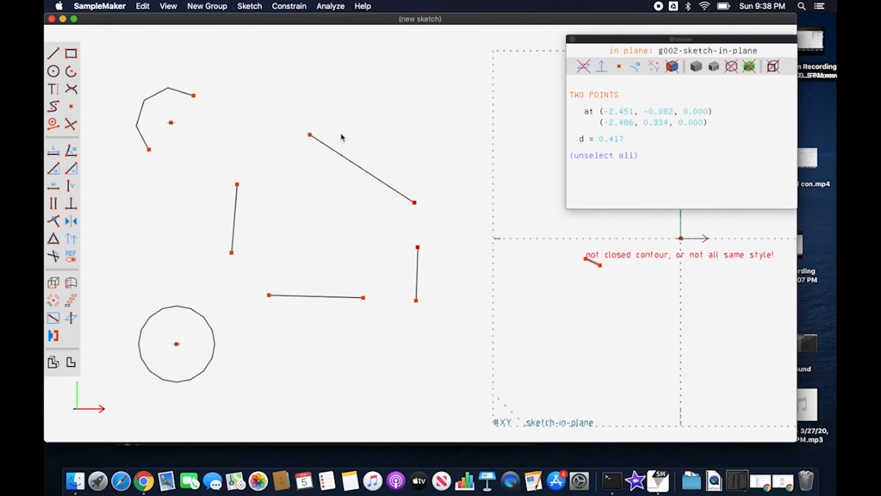
Apply On Point constraints joining both ends of the bottom horizontal line to the lower endpoints of the two side lines.
left_click(416, 301)
left_click(363, 298)
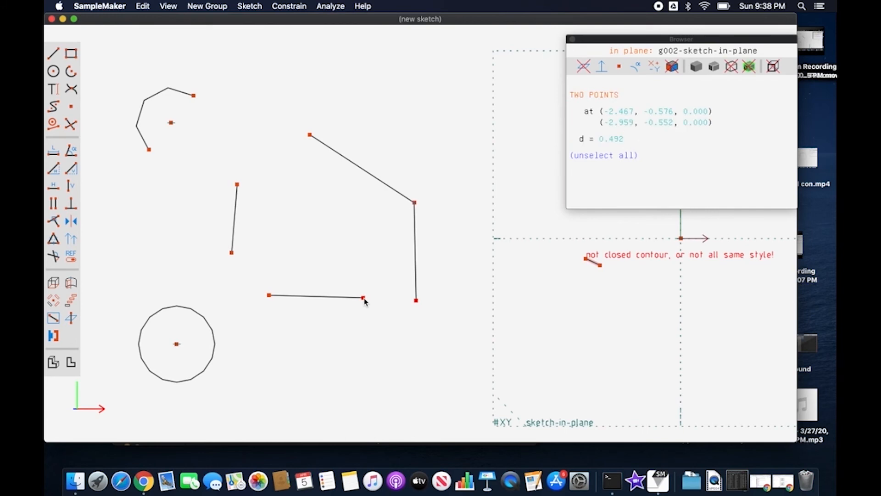
left_click(54, 222)
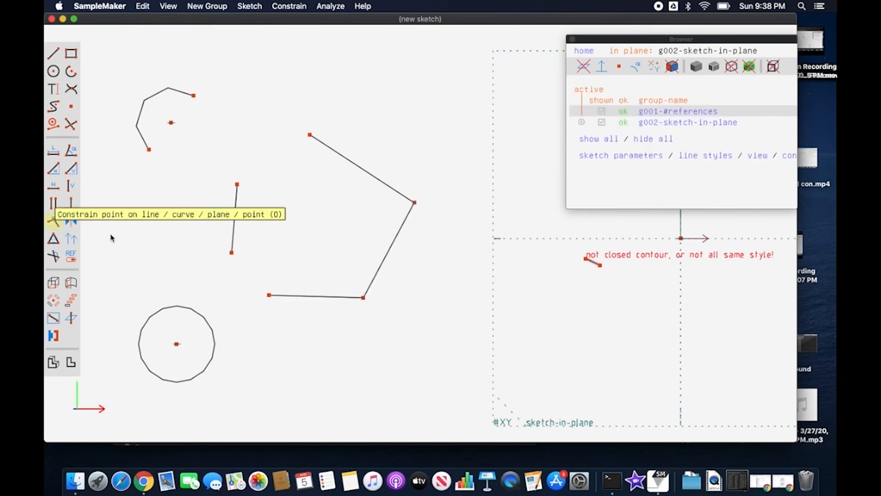
left_click(231, 253)
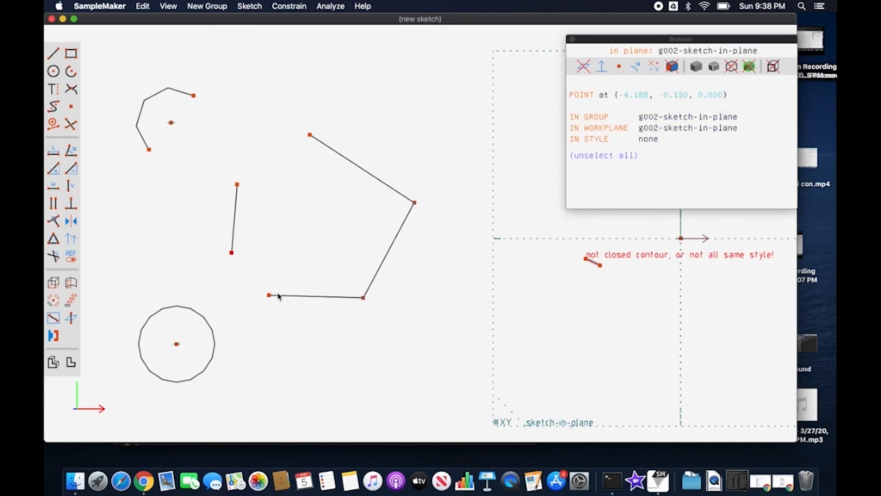
left_click(269, 295)
key("o")
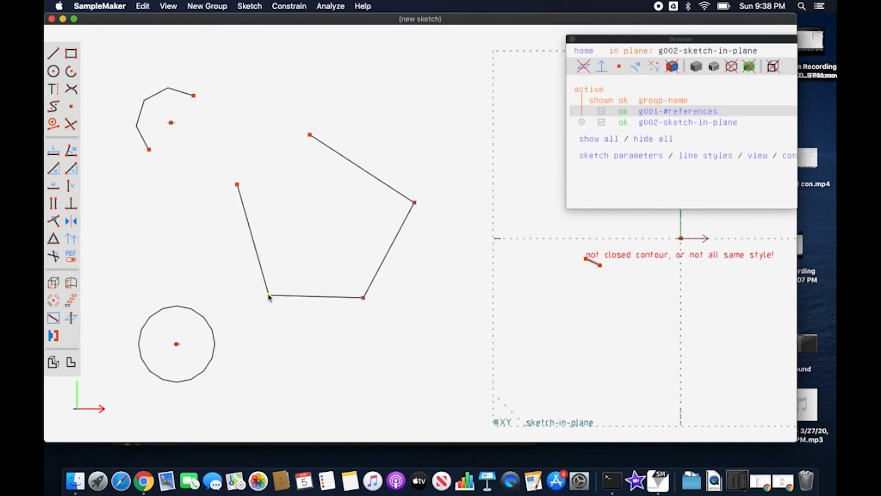
Close the four-line outline by joining its two open upper endpoints with an On Point constraint, and pull the joined corner upward.
left_click(309, 135)
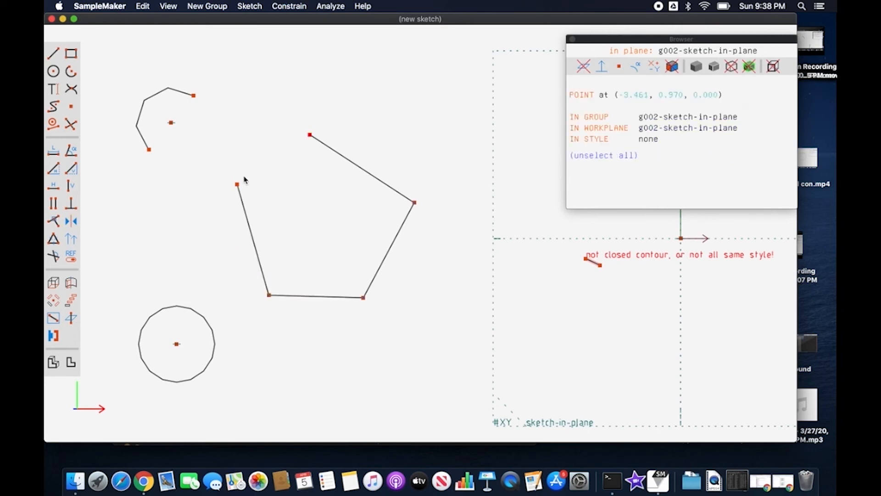
left_click(237, 184)
key("o")
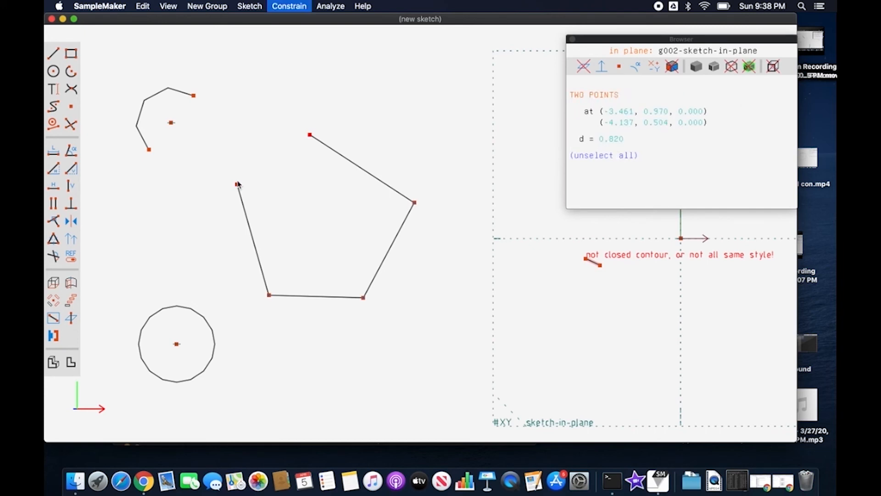
left_click_drag(242, 183, 243, 108)
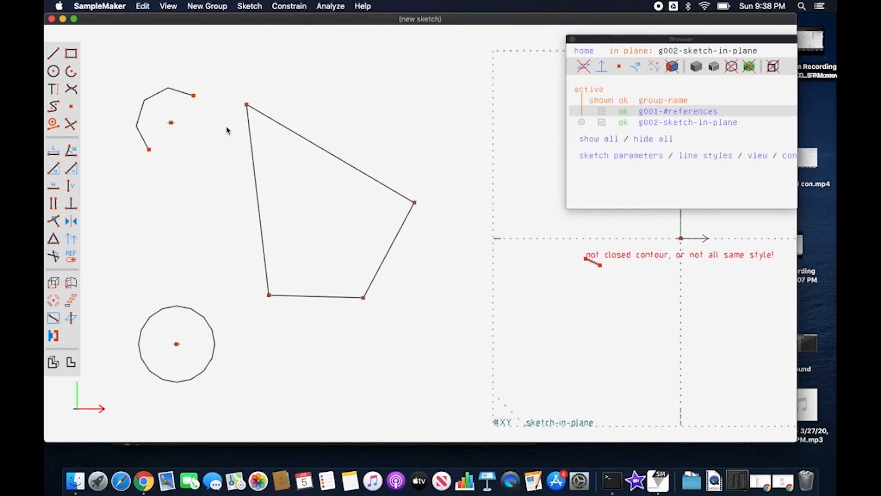
Join the arc's two endpoints to the upper and lower ends of the outline's left side with On Point constraints.
left_click(194, 96)
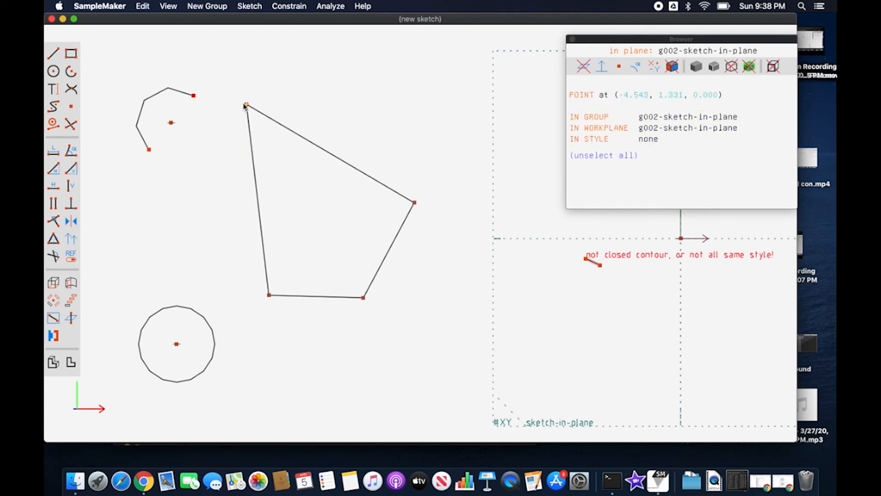
left_click(245, 105)
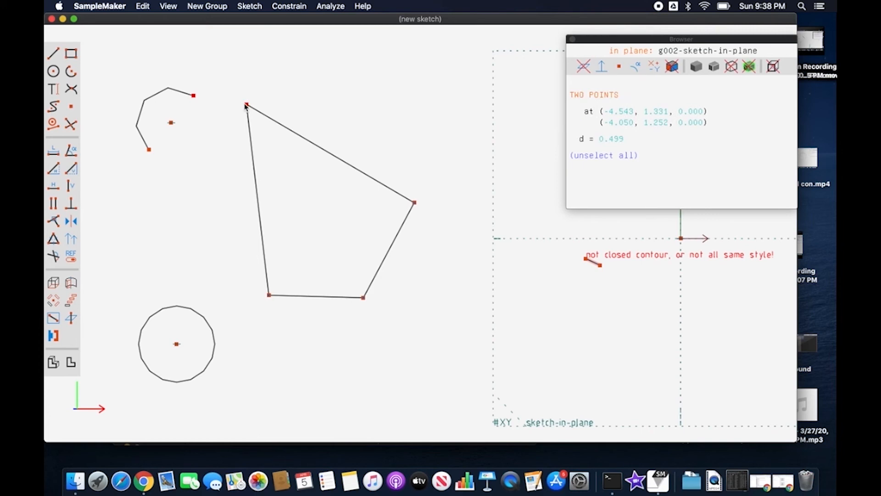
key("o")
left_click(144, 156)
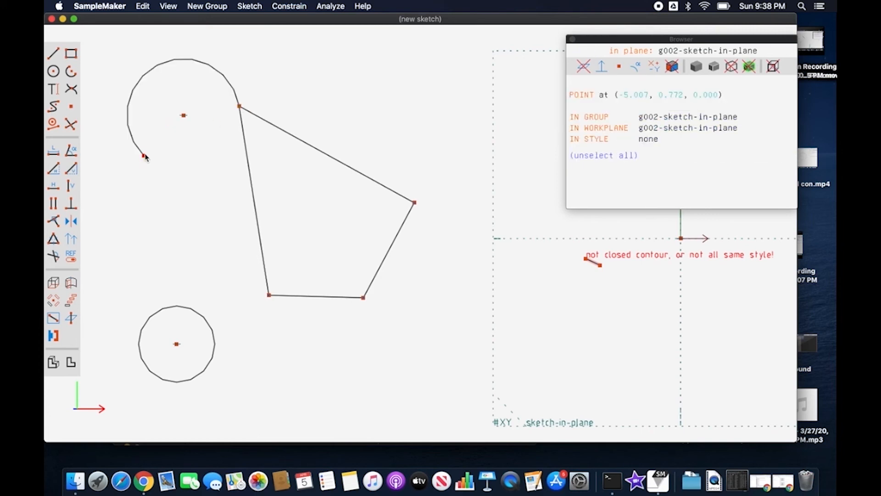
left_click(269, 296)
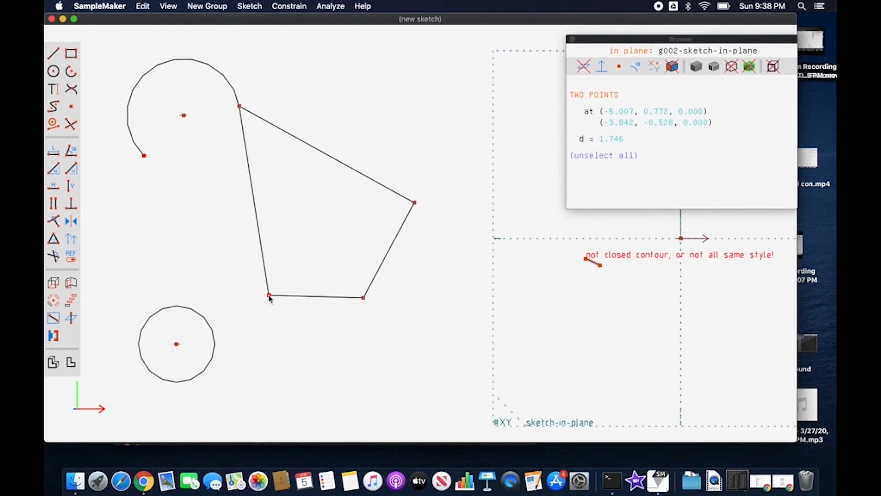
key("c")
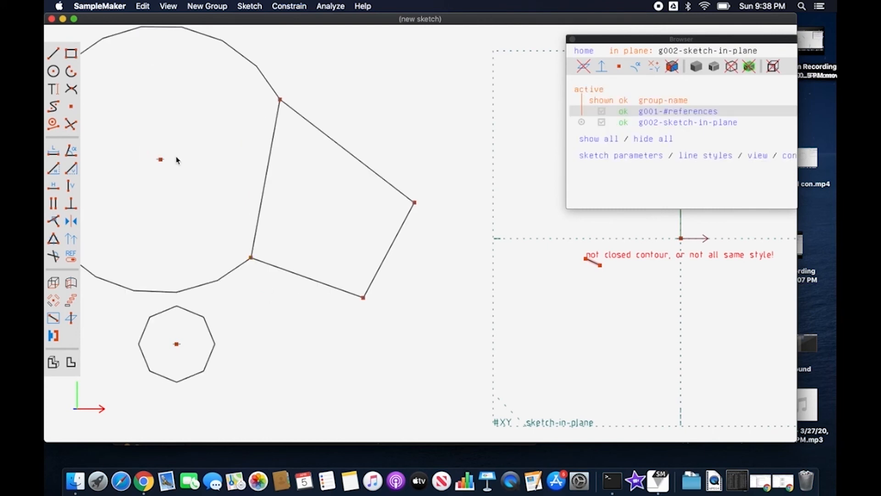
Constrain the arc's center point to the midpoint of the outline's left side.
left_click(163, 162)
left_click(267, 180)
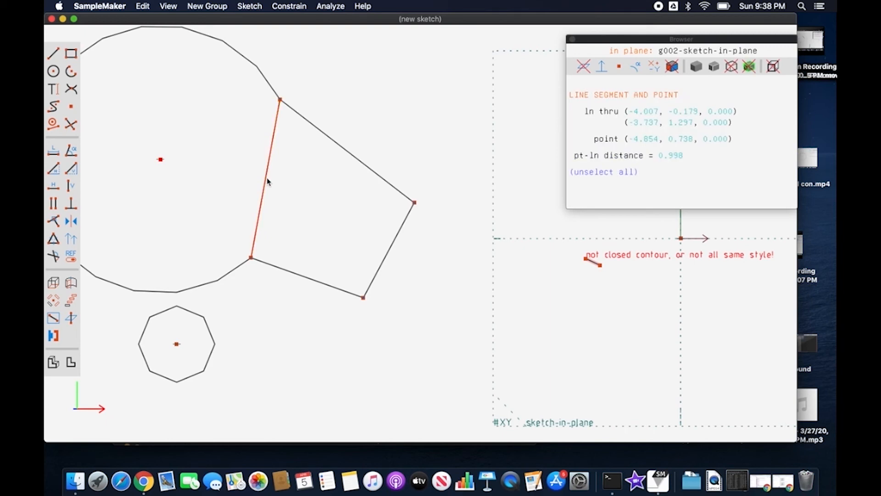
key("m")
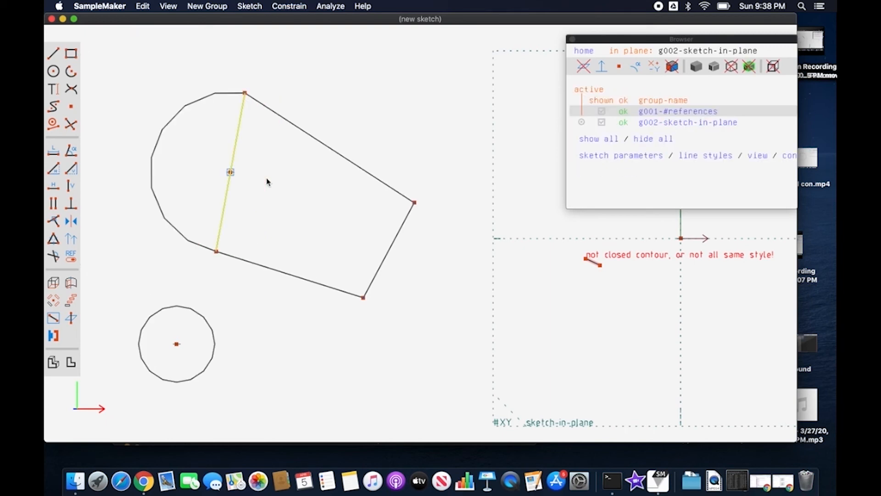
Apply an On Point constraint placing the circle's center on the outline's lower corner.
left_click(213, 355)
left_click(177, 328)
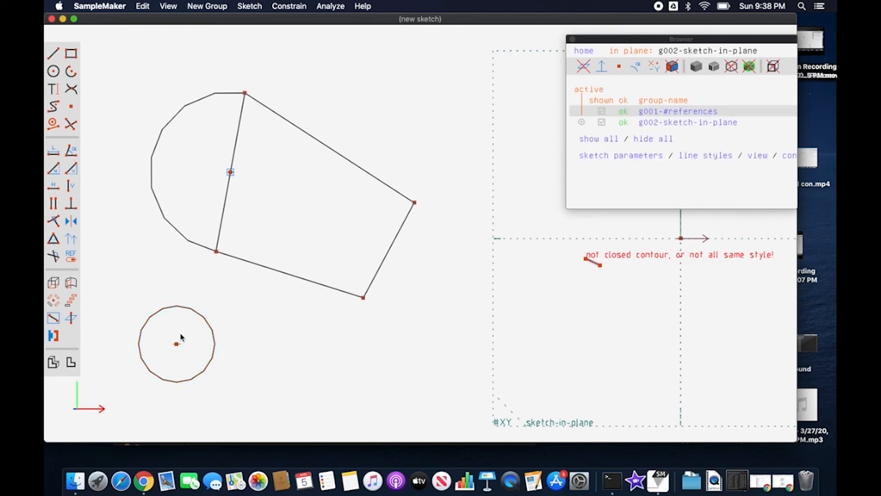
left_click(177, 344)
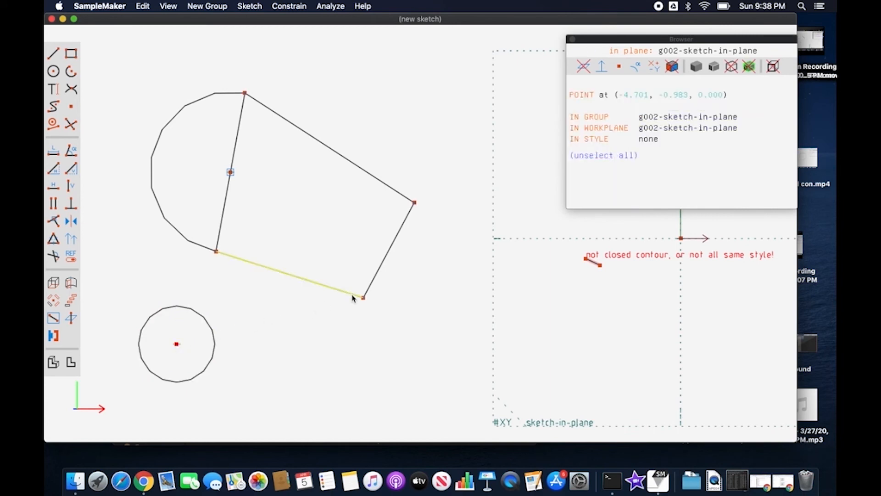
left_click(363, 297)
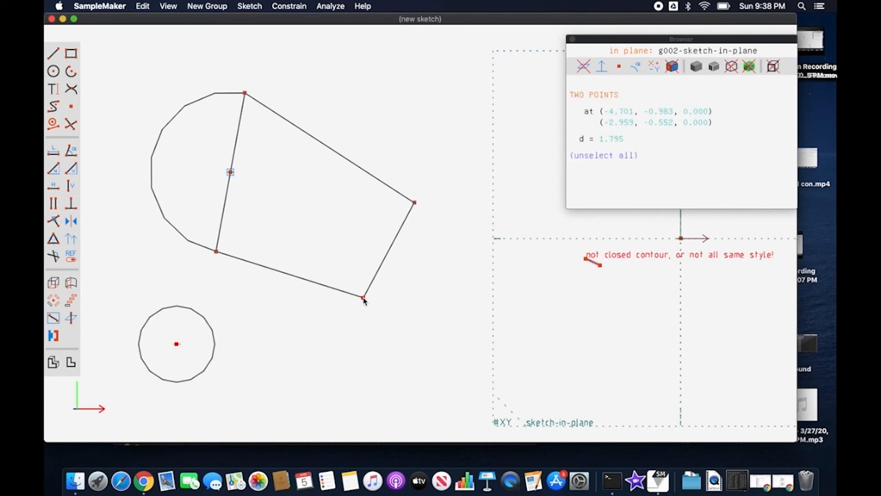
key("o")
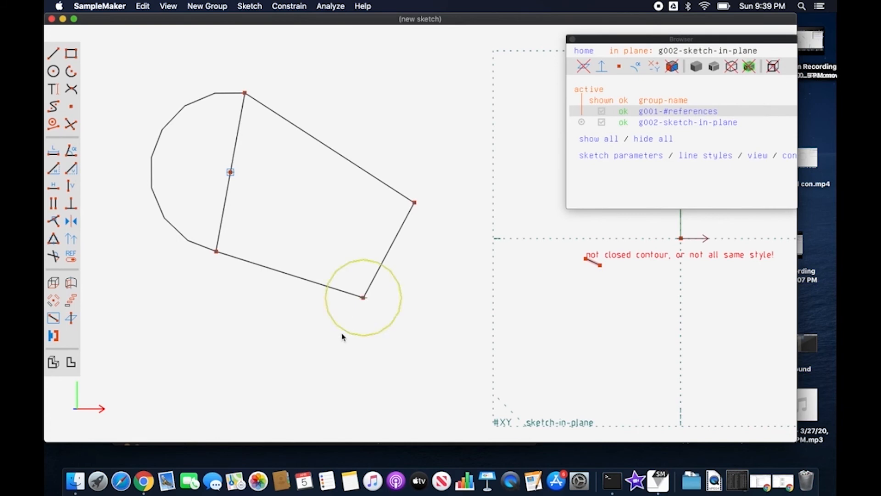
Draw a short slanted separate line segment below the outline's lower edge.
key("s")
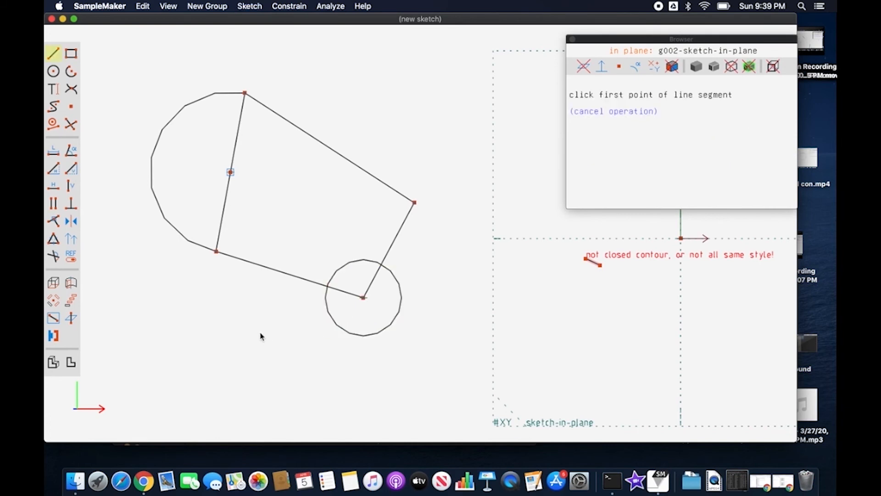
left_click(224, 345)
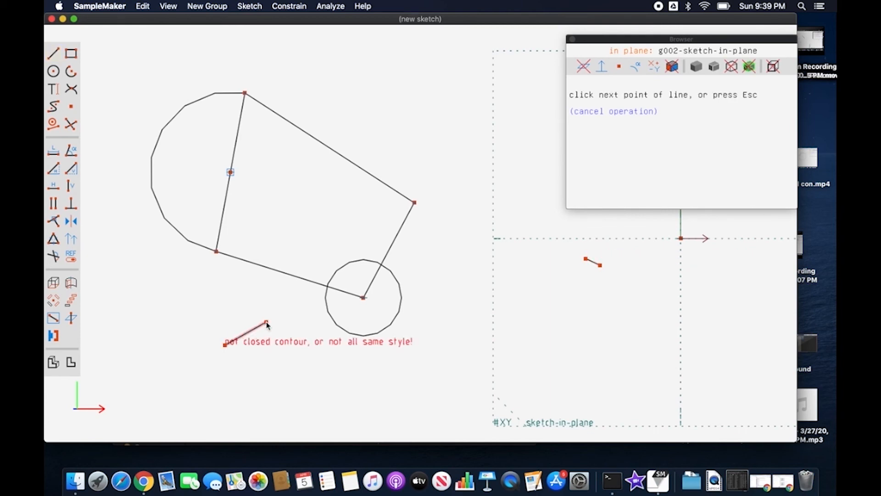
key("Escape")
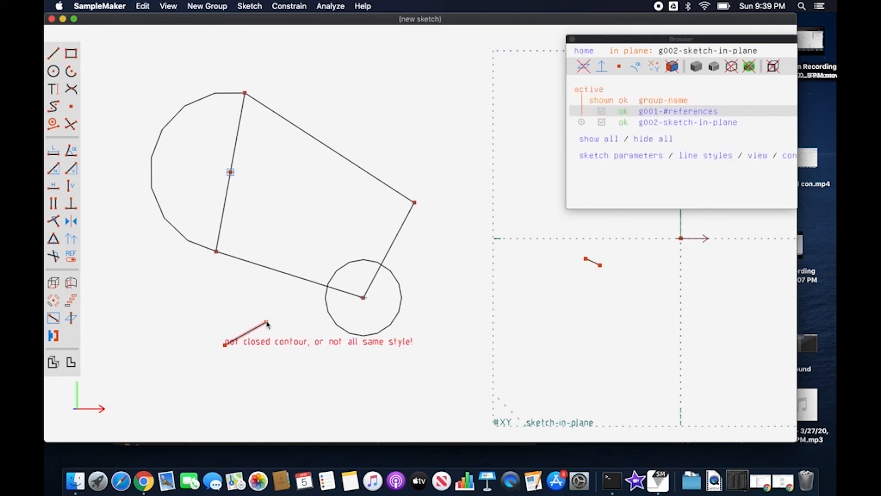
Place a datum point beside the circle, constrain it onto the circle with On Point, and move it along the circumference.
left_click(70, 107)
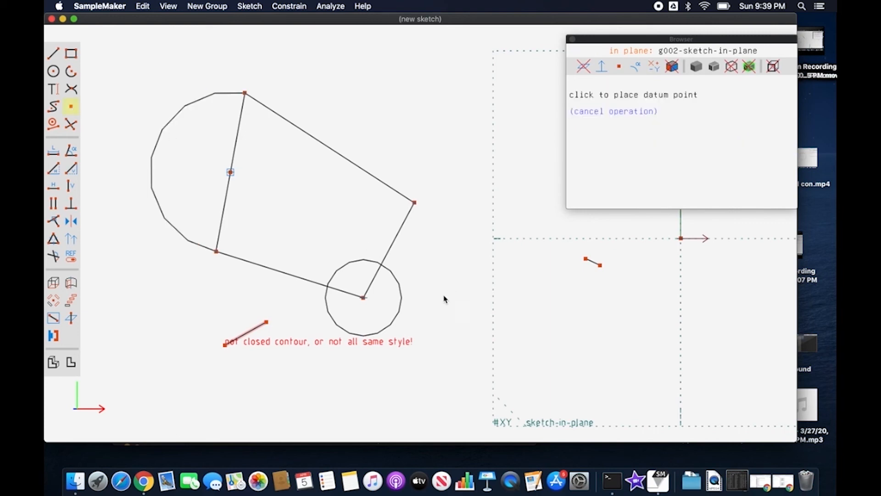
left_click(430, 314)
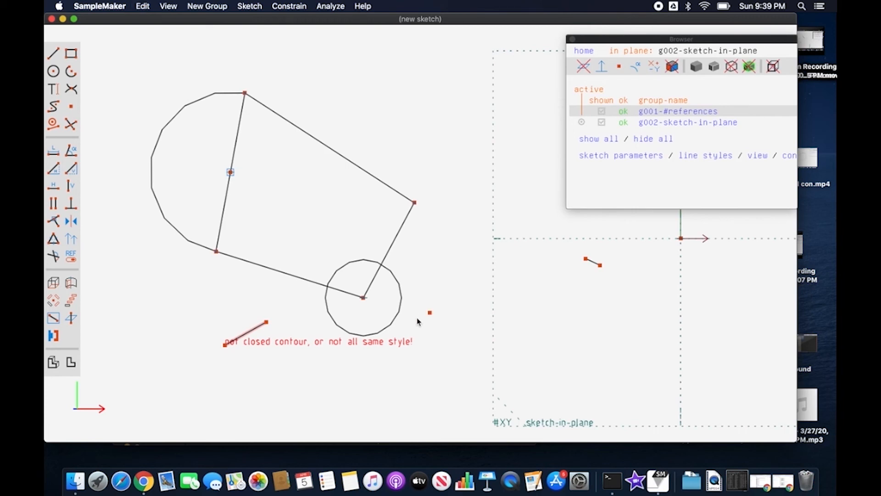
left_click(430, 313)
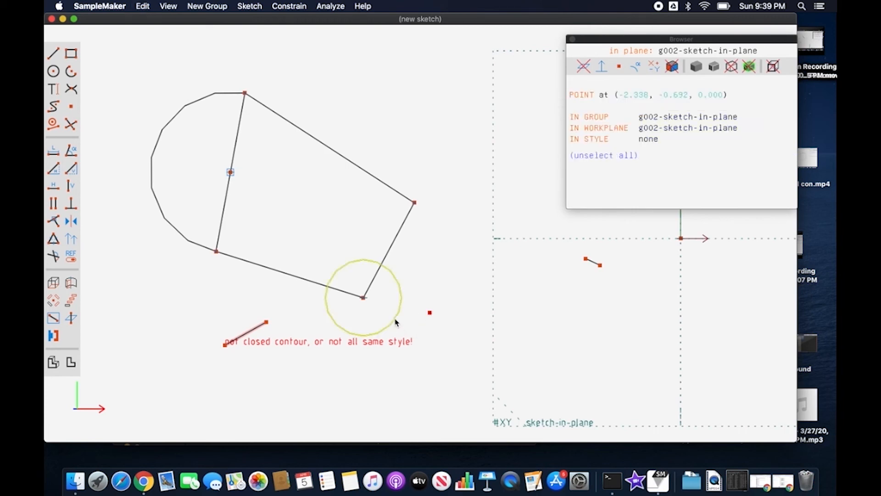
left_click(395, 322)
key("o")
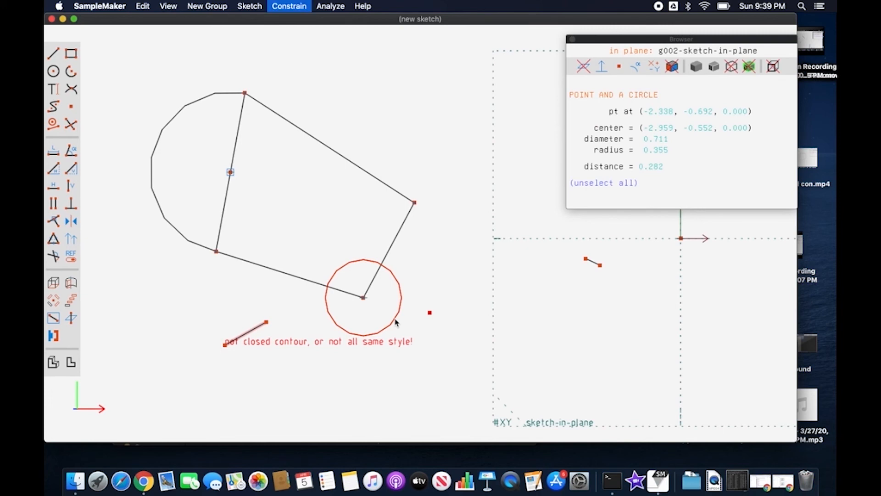
left_click_drag(418, 313, 403, 301)
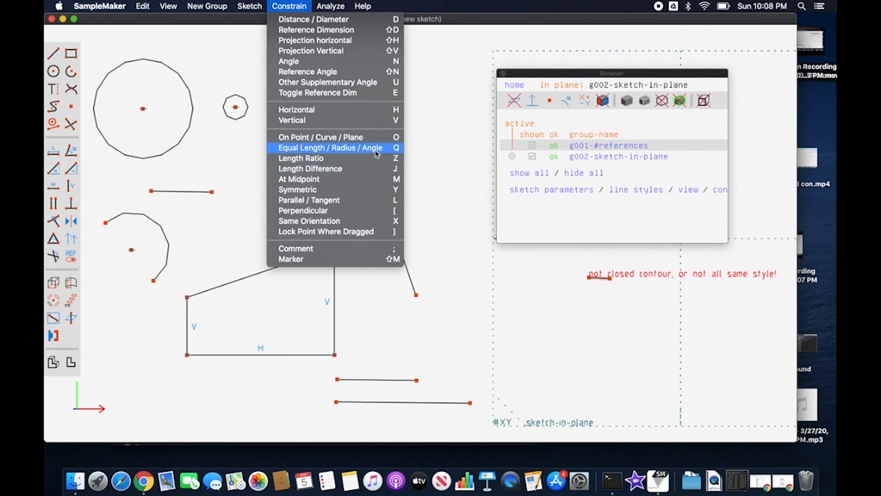
Try an equal-length constraint between the profile's slanted top edge and the upper of the two horizontal lines below it, and undo it.
left_click(439, 154)
left_click(416, 295)
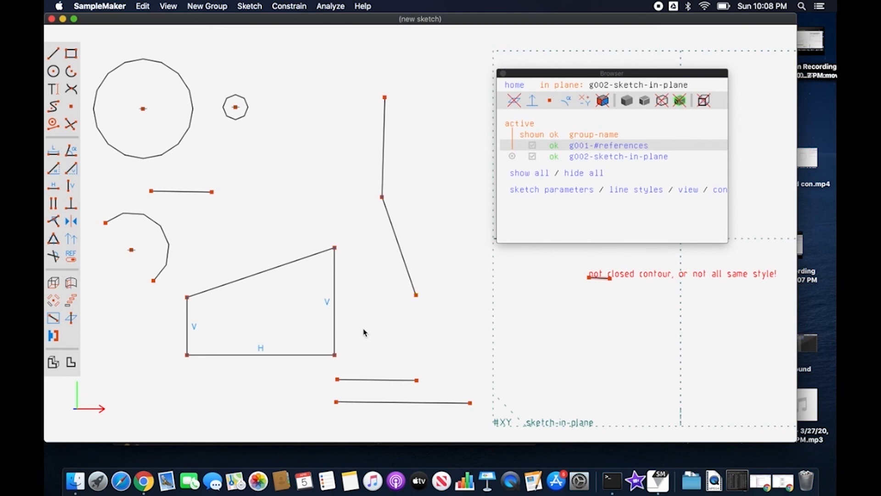
left_click(294, 262)
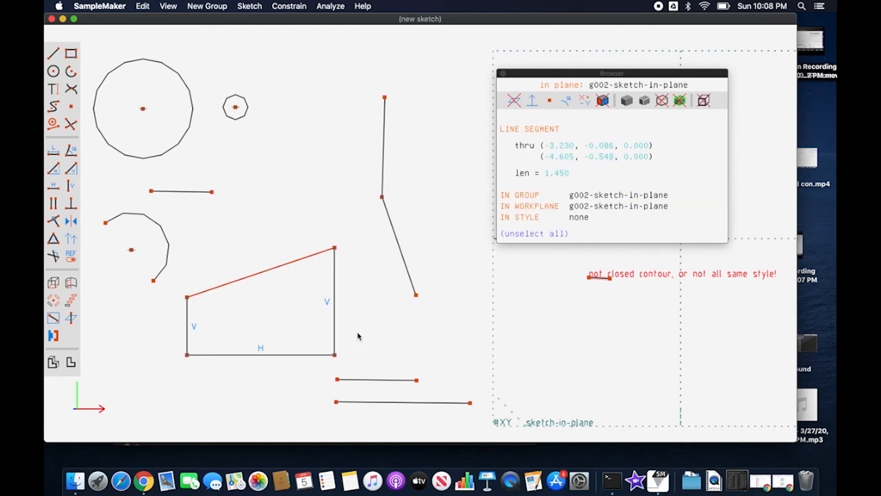
left_click(373, 380)
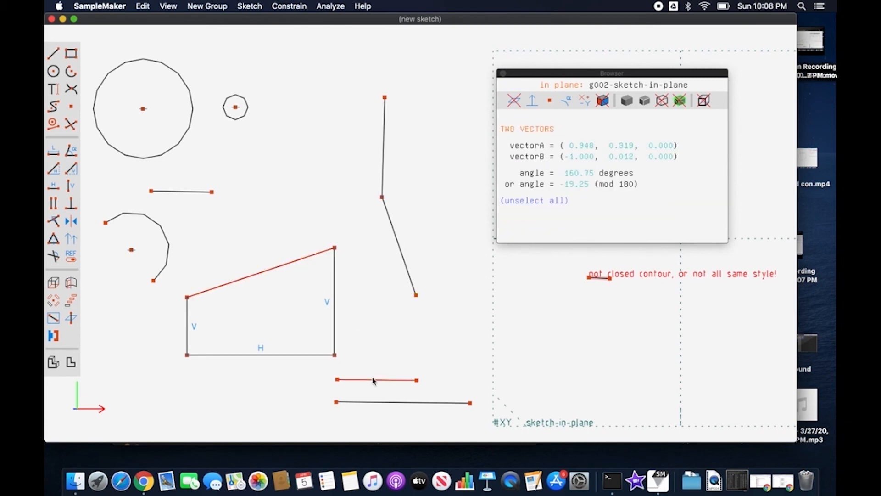
left_click(54, 238)
key("super+z")
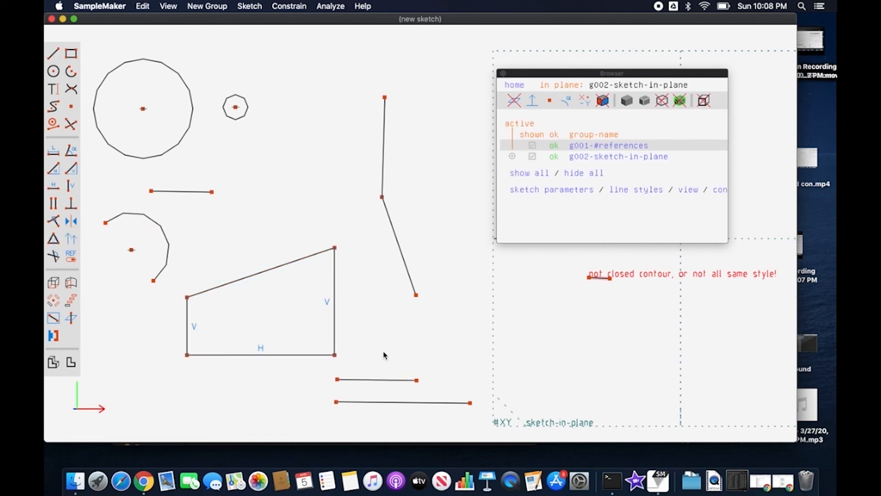
Apply the equal-length constraint again, selecting the upper horizontal line before the profile's slanted top edge, and undo it.
left_click(387, 380)
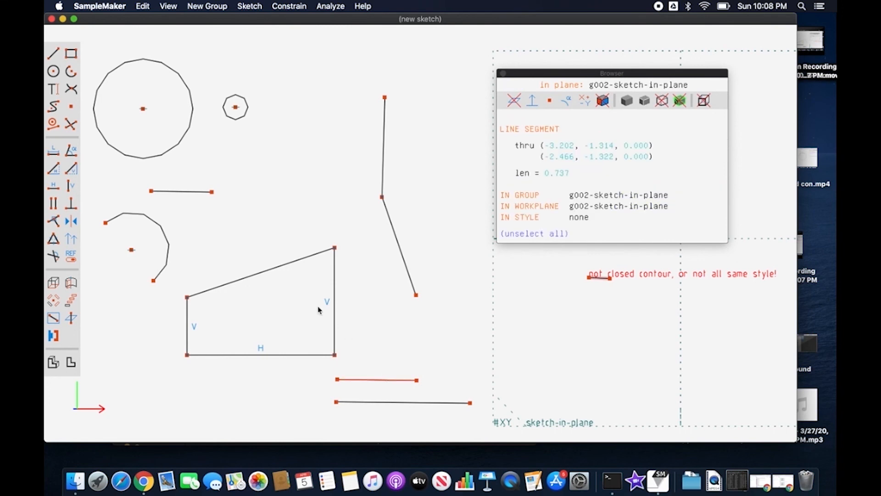
left_click(293, 261)
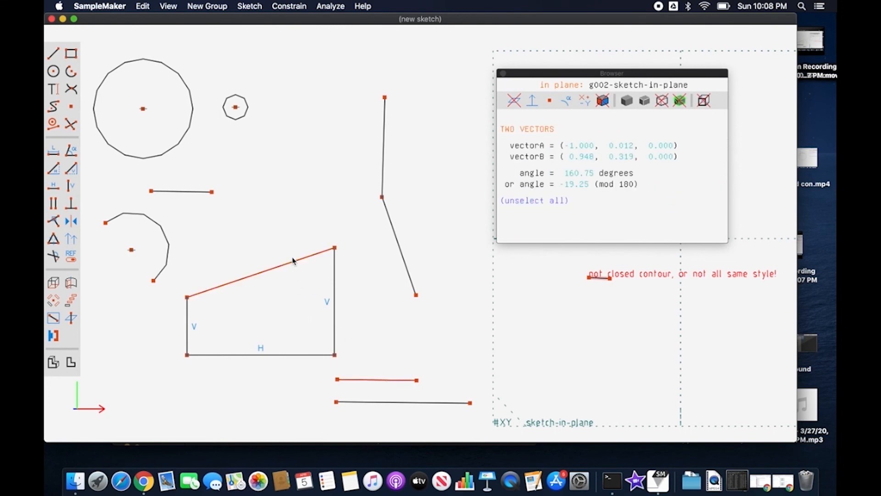
key("q")
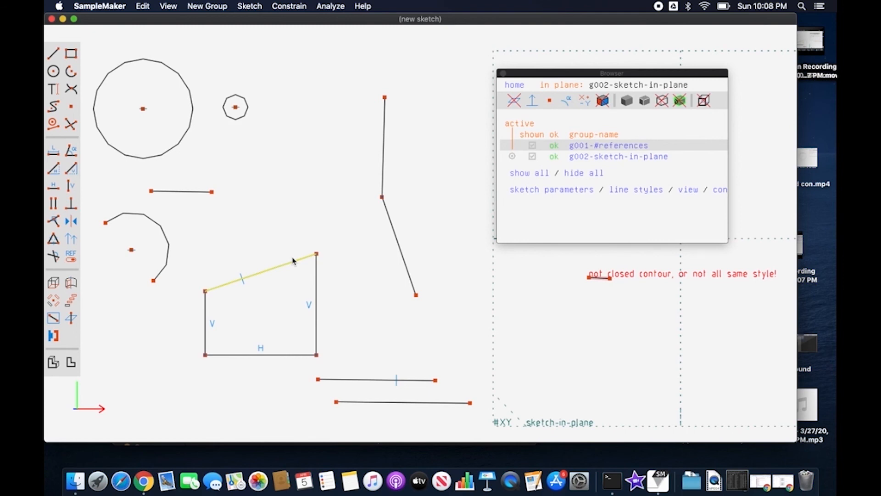
key("super+z")
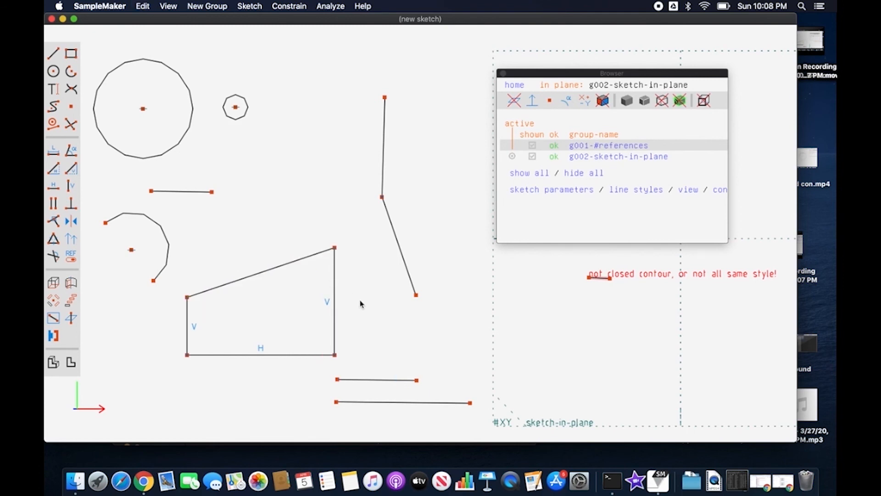
Try an equal-length constraint between the profile's longer vertical edge and the lower line of the two-segment chain, and delete it.
left_click(335, 289)
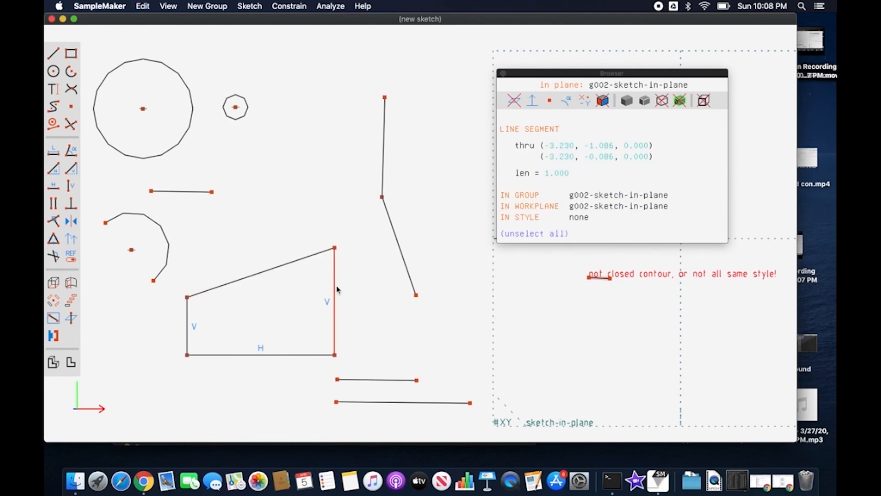
left_click(406, 263)
key("n")
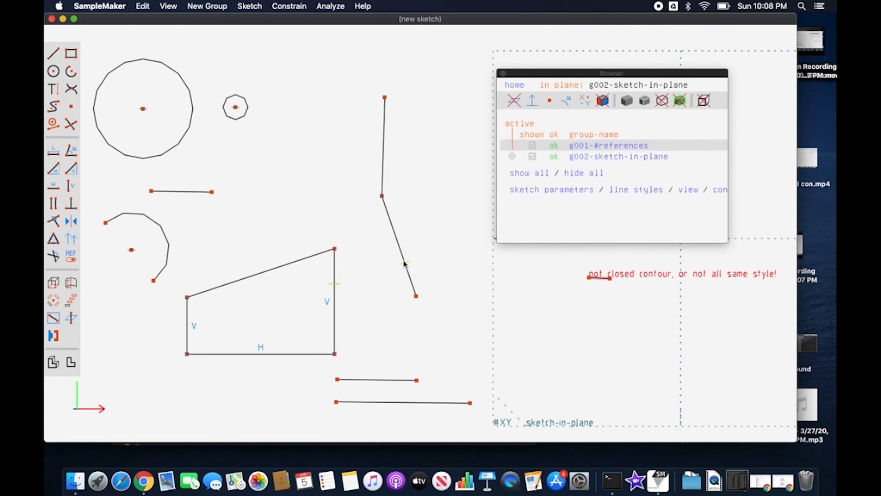
left_click(339, 285)
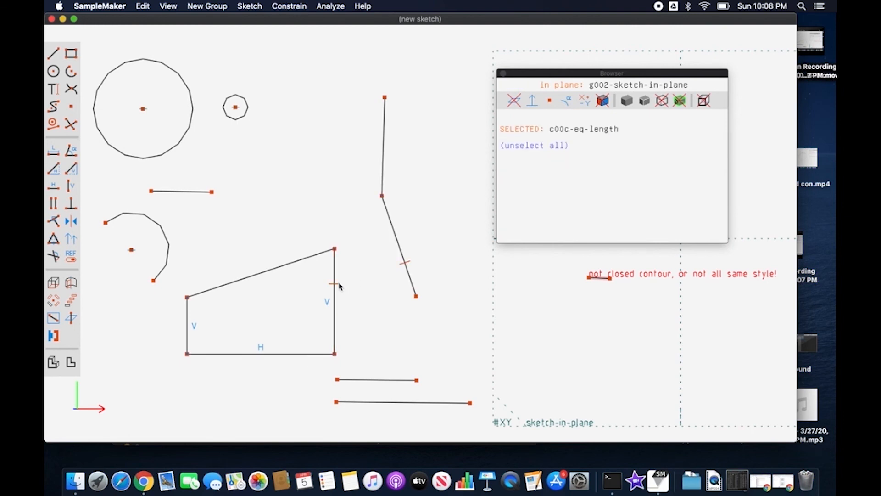
right_click(339, 285)
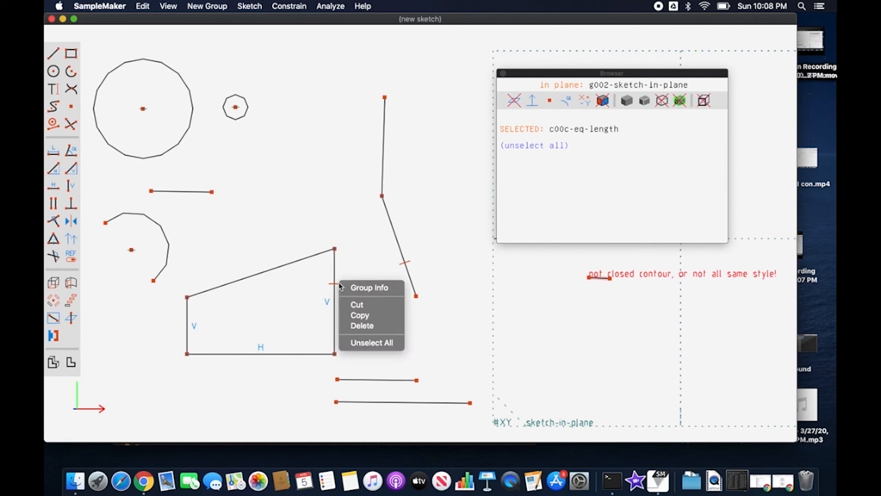
left_click(359, 326)
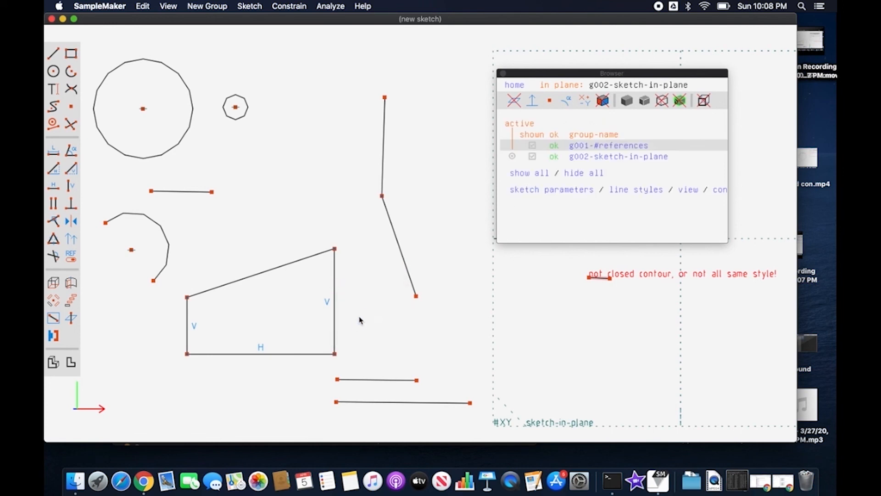
Constrain the two separate horizontal lines below the profile to equal length, and move the upper one sideways.
left_click(376, 380)
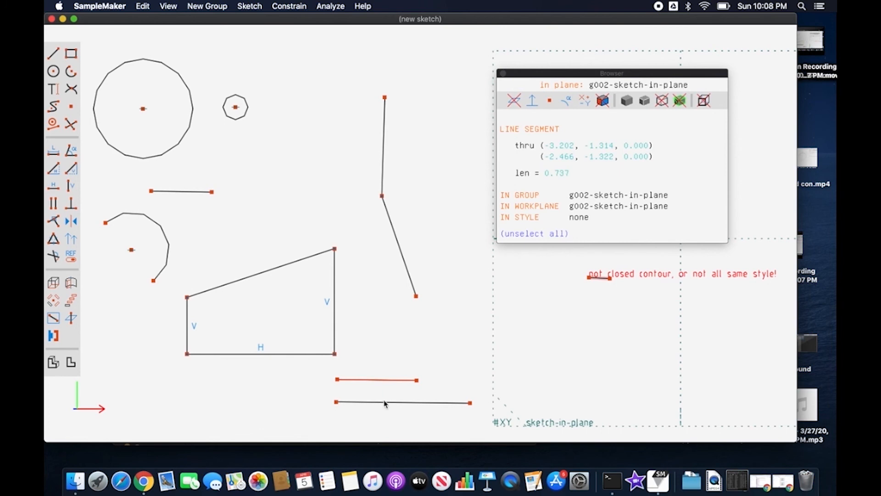
left_click(385, 403)
key("q")
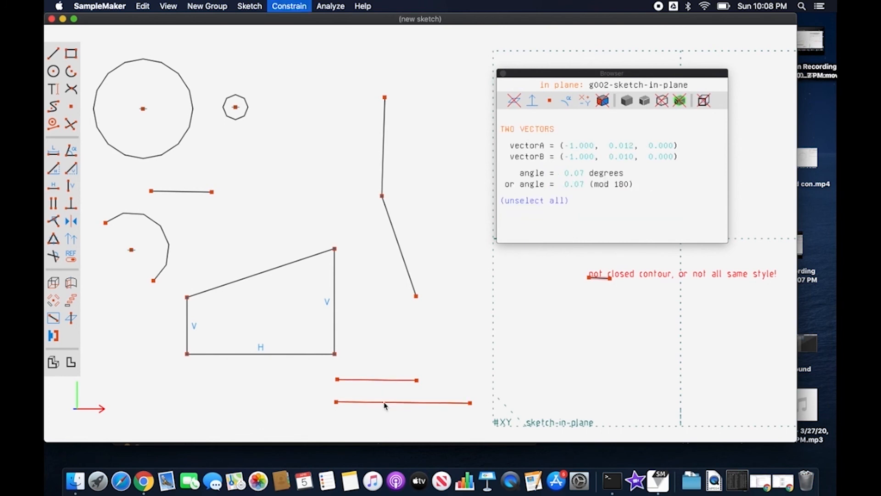
left_click(404, 381)
left_click_drag(444, 383, 446, 384)
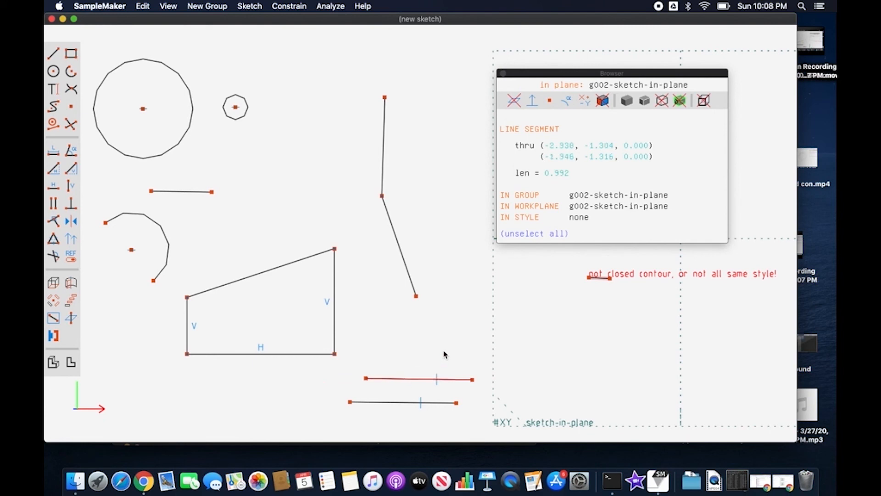
Constrain the angle between the two chained lines equal to the profile's top-right corner angle, and move the profile's lower-right corner slightly inward.
left_click(399, 253)
left_click(385, 173)
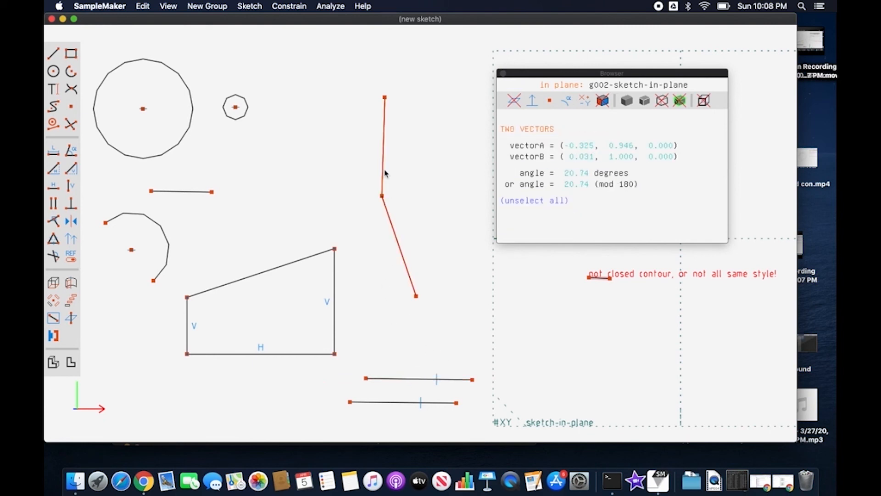
left_click(305, 260)
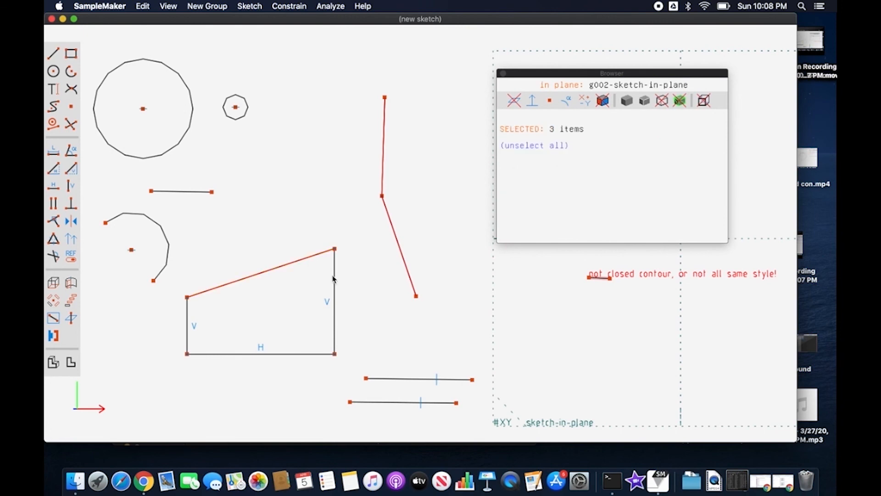
left_click(335, 279)
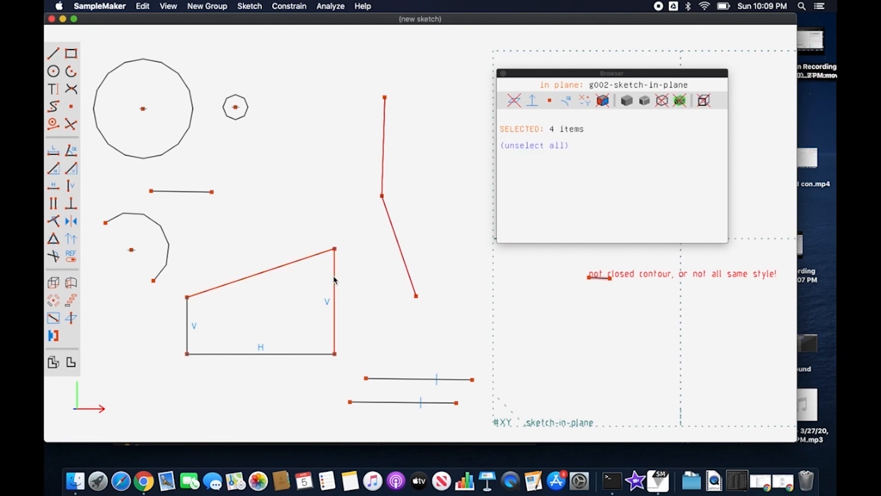
left_click(53, 239)
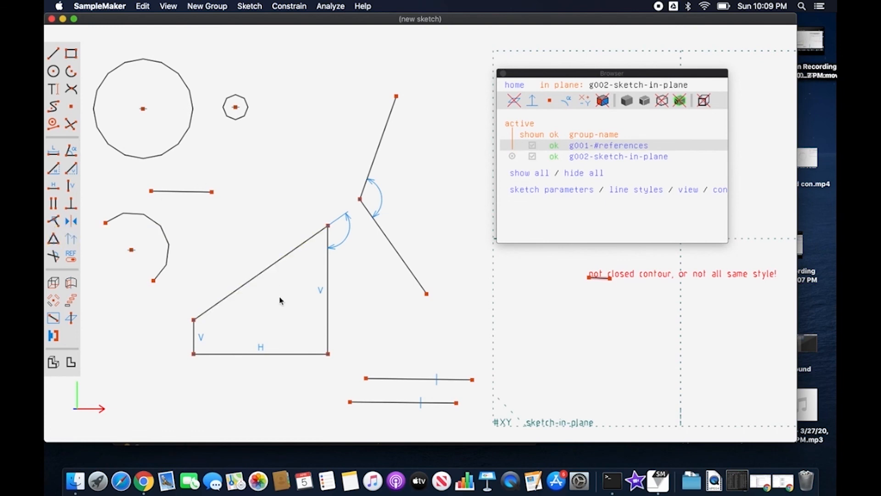
mouse_move(328, 354)
left_mouse_down()
mouse_move(271, 339)
mouse_move(323, 337)
mouse_move(327, 361)
mouse_move(337, 360)
mouse_move(318, 358)
left_mouse_up()
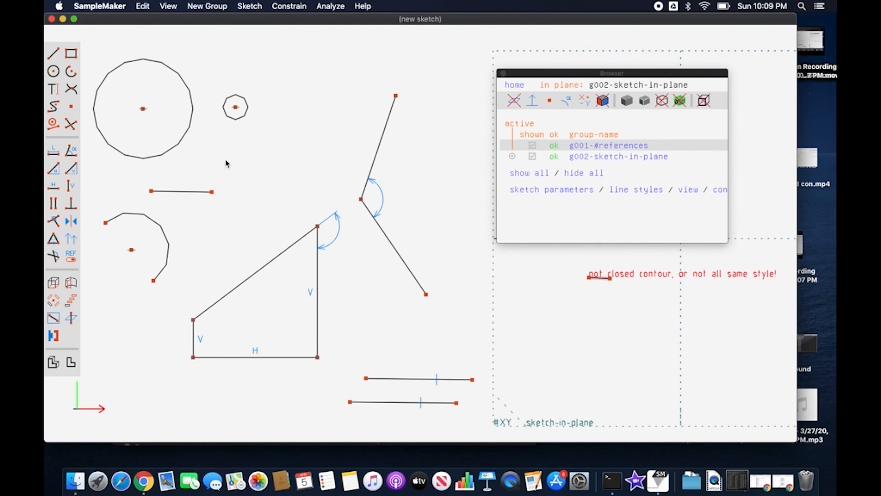
Try an equal-radius constraint on the two circles, selecting the large circle first, and undo it.
left_click(191, 123)
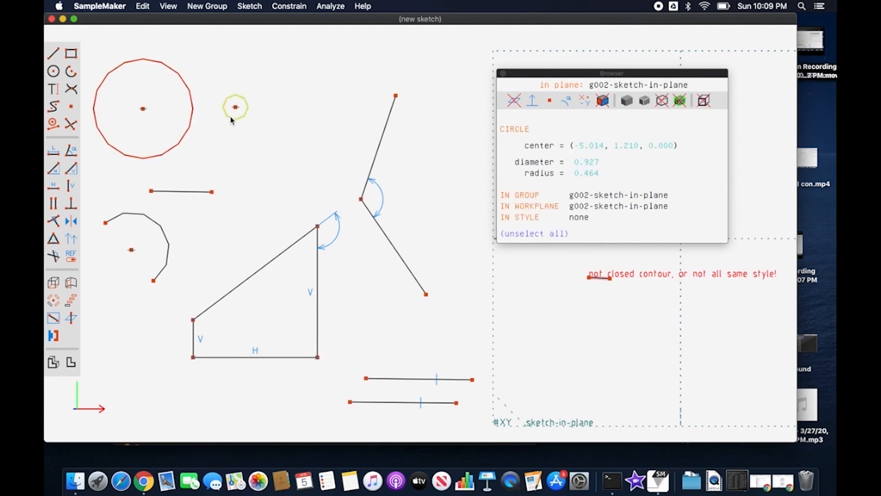
left_click(232, 120)
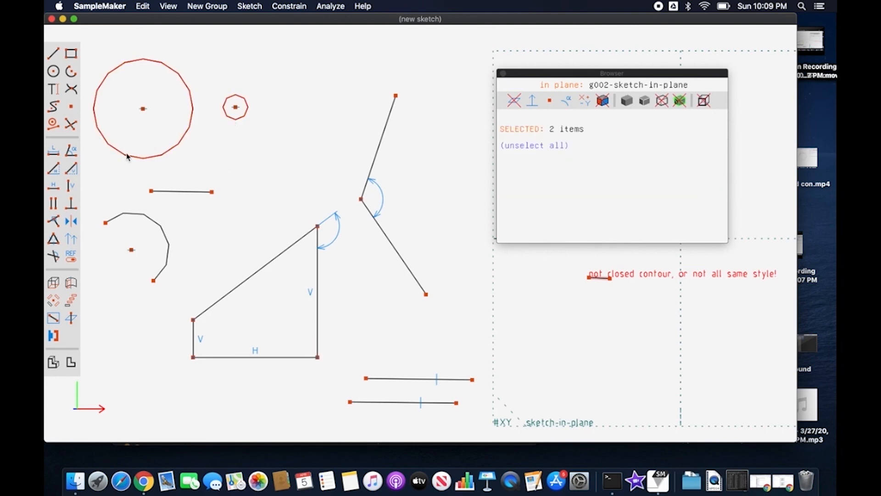
left_click(52, 241)
key("super+z")
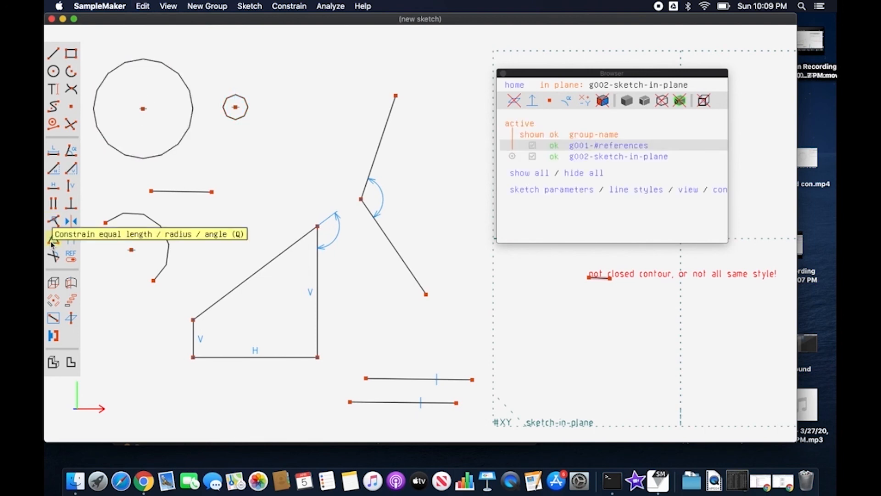
Apply the equal-radius constraint again, selecting the small circle before the large one, and undo it.
left_click(234, 121)
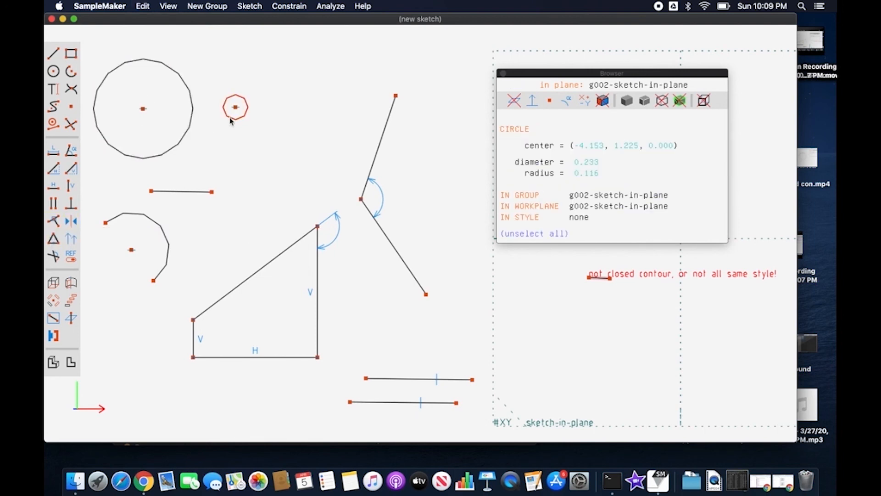
left_click(188, 134)
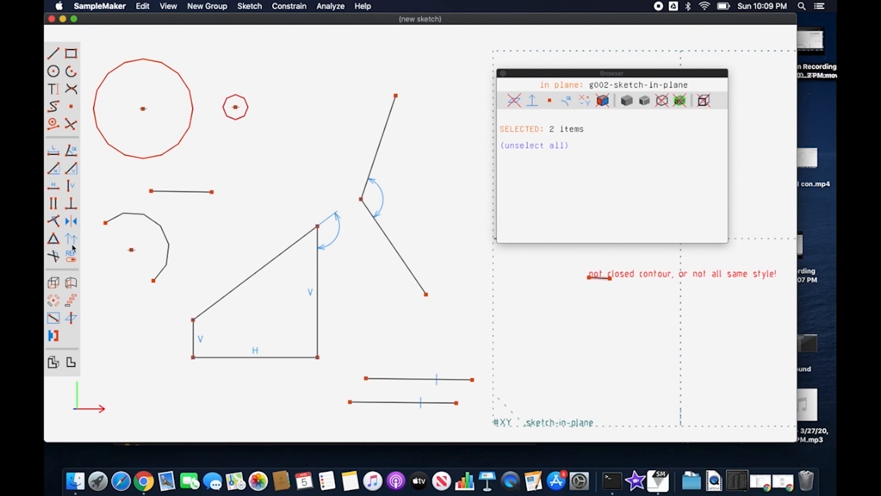
left_click(53, 239)
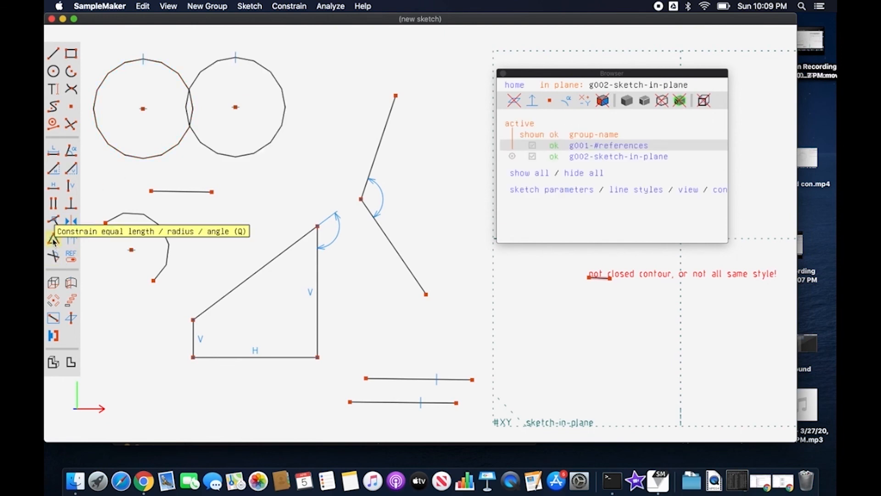
key("super+z")
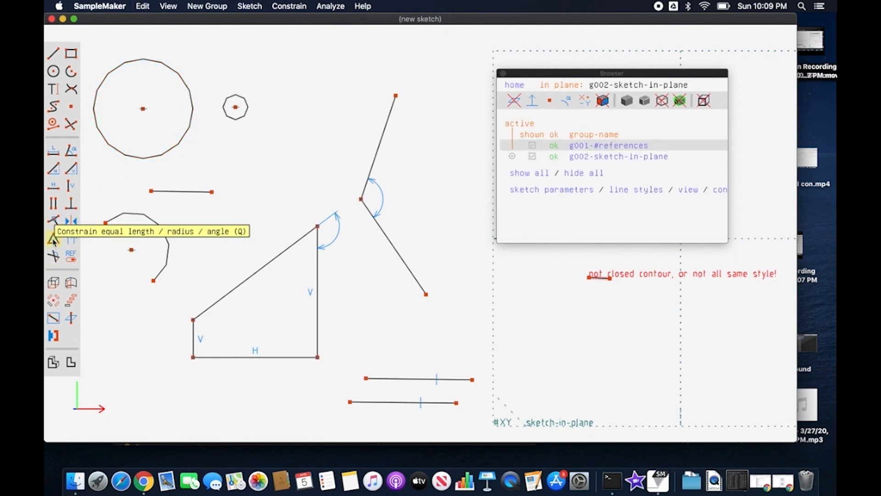
Constrain the short horizontal line above the arc and the arc to equal length, selecting the line first.
left_click(196, 193)
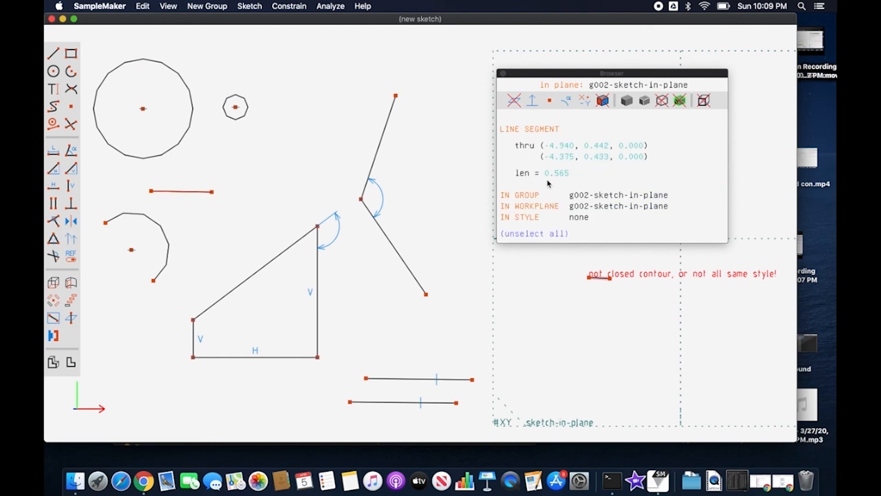
left_click(165, 237)
left_click(219, 227)
left_click(168, 242)
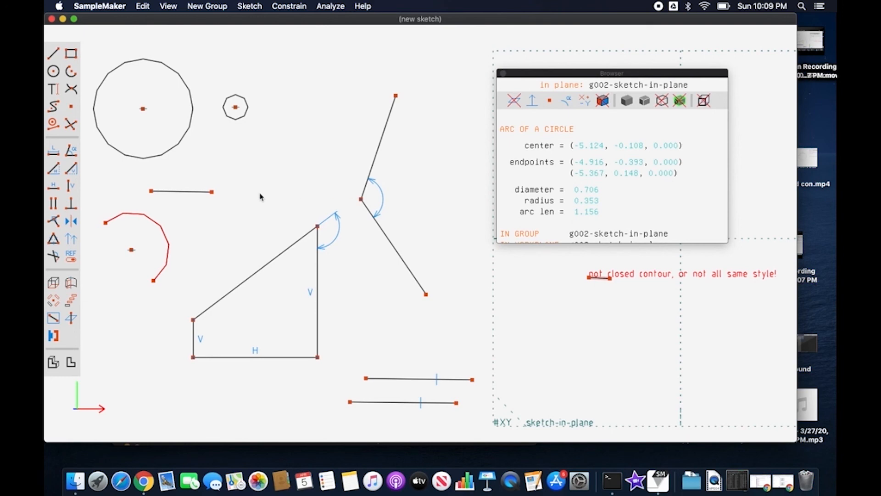
left_click(217, 202)
left_click(195, 191)
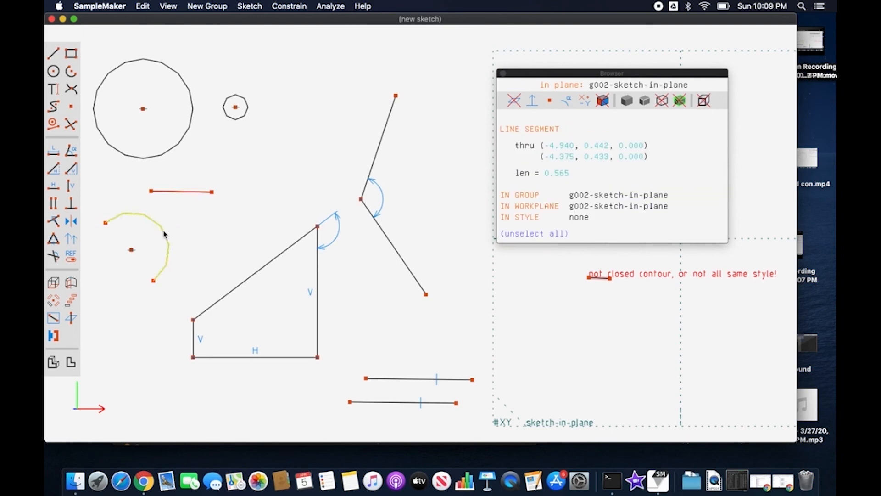
left_click(164, 233)
left_click(53, 239)
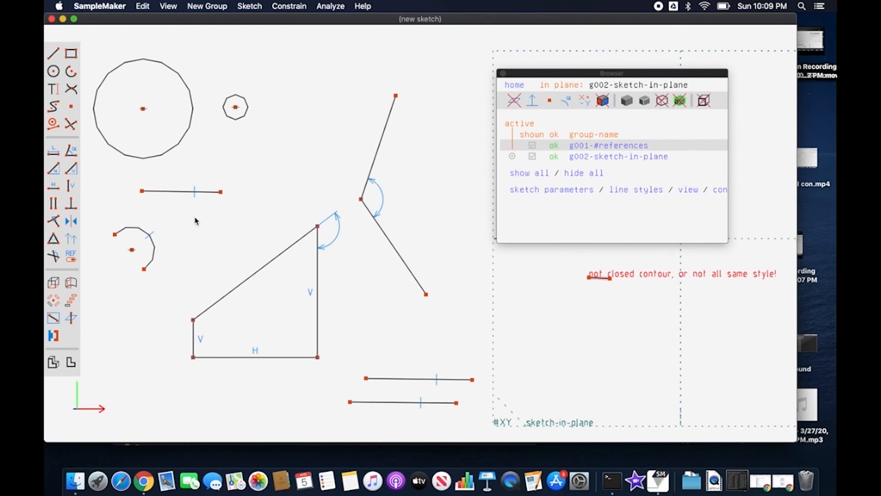
left_click(155, 247)
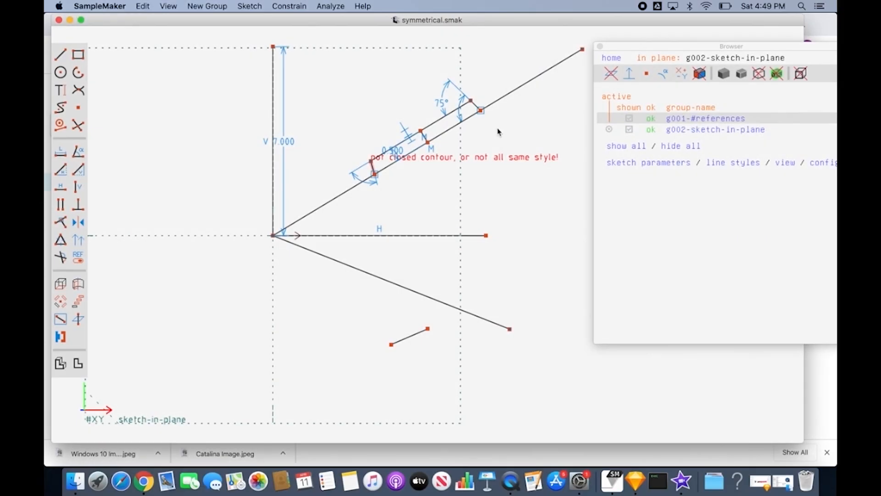
In symmetrical.smak, make the outer endpoints of the two long slanted lines symmetric about the horizontal axis.
left_click(511, 330)
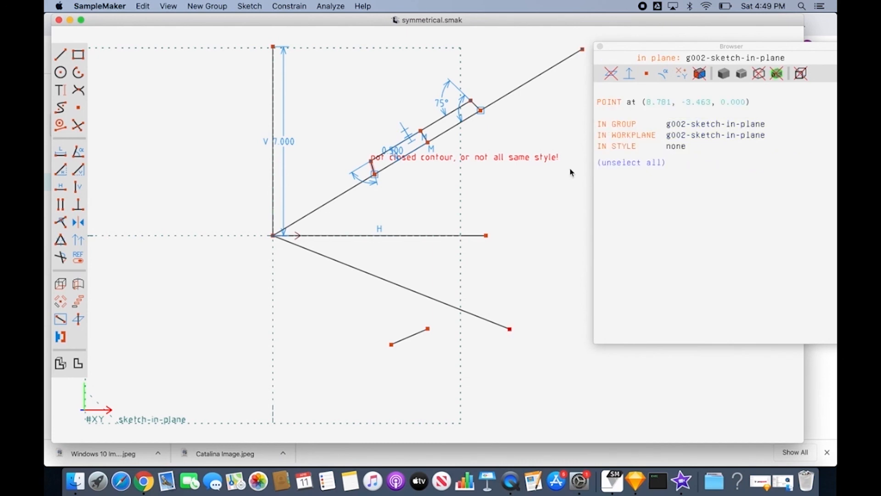
left_click(583, 49)
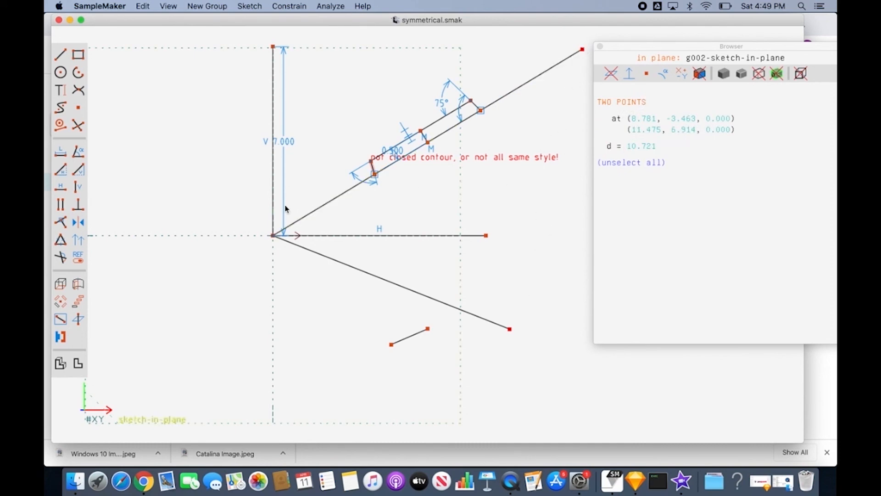
left_click(78, 223)
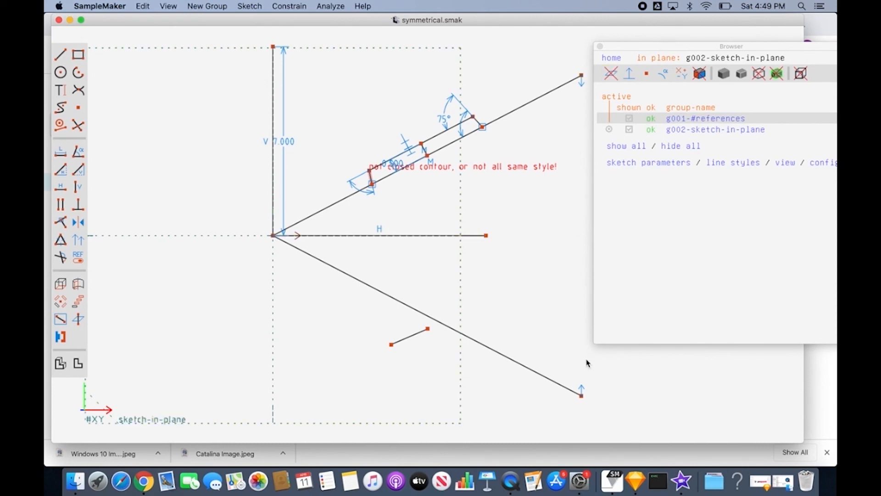
Make both endpoints of the short loose line symmetric with the endpoints of the narrow strip's outer short edge on the upper slanted line.
left_click(429, 330)
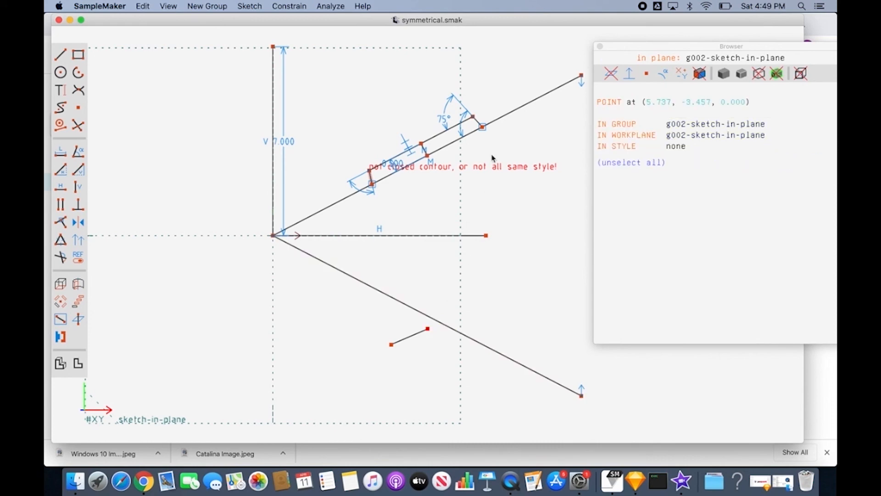
left_click(481, 128)
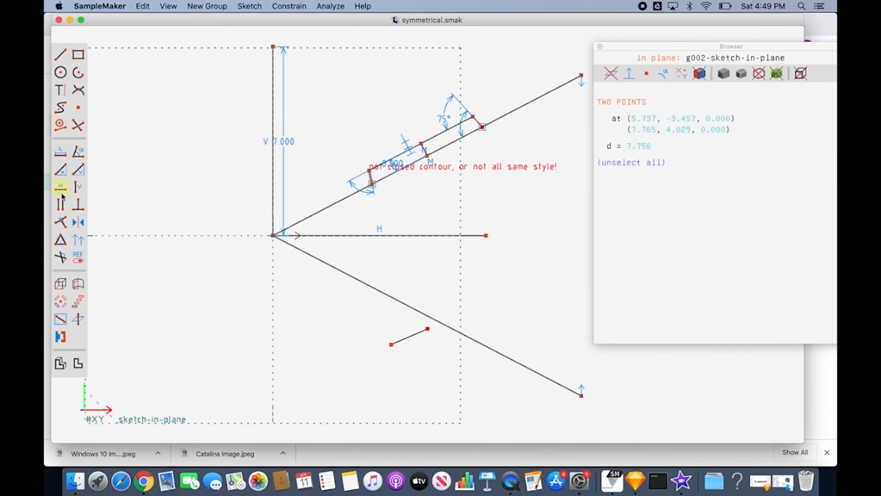
left_click(77, 224)
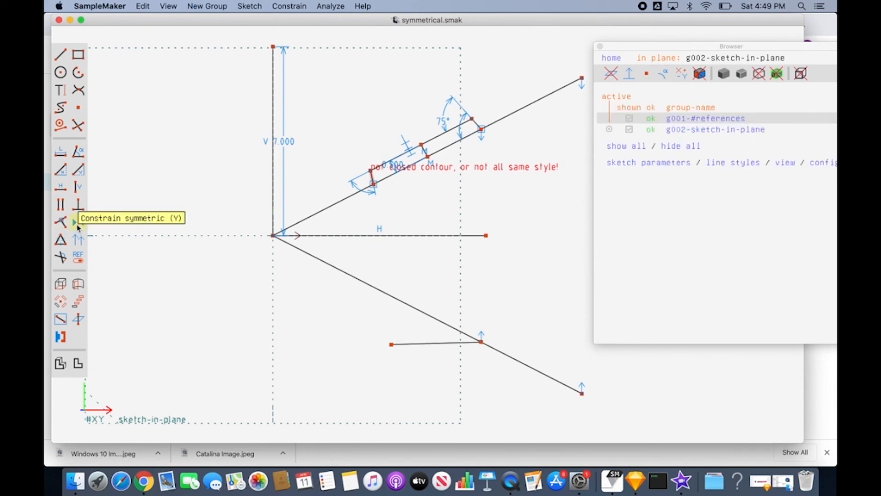
left_click(392, 345)
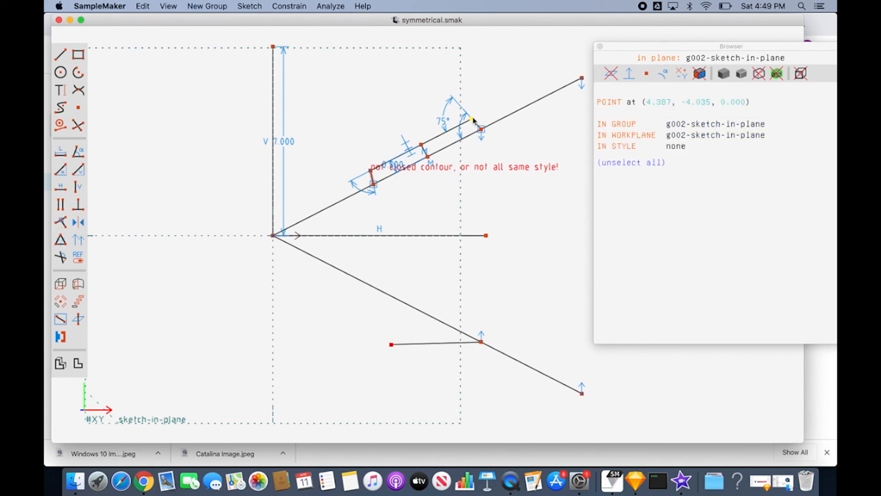
left_click(472, 119)
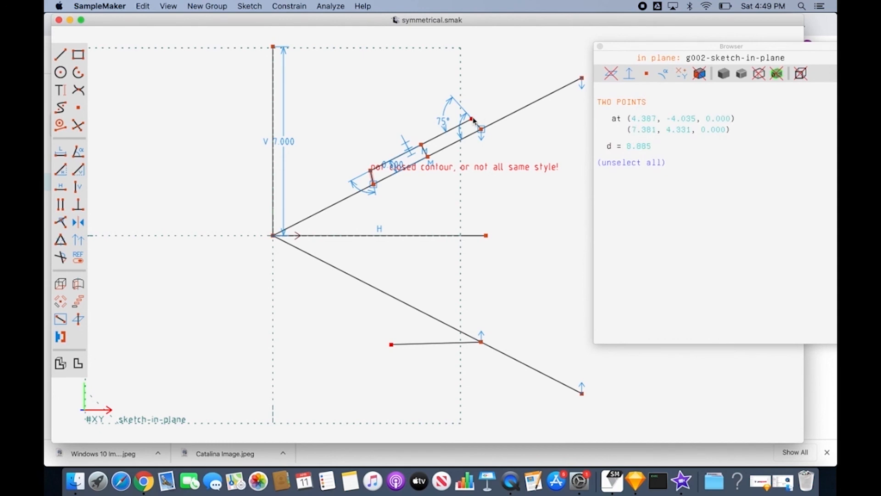
key("v")
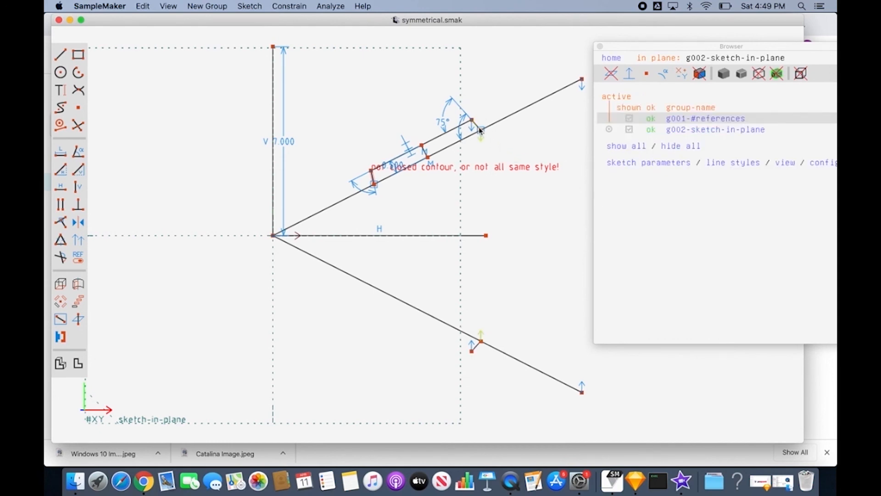